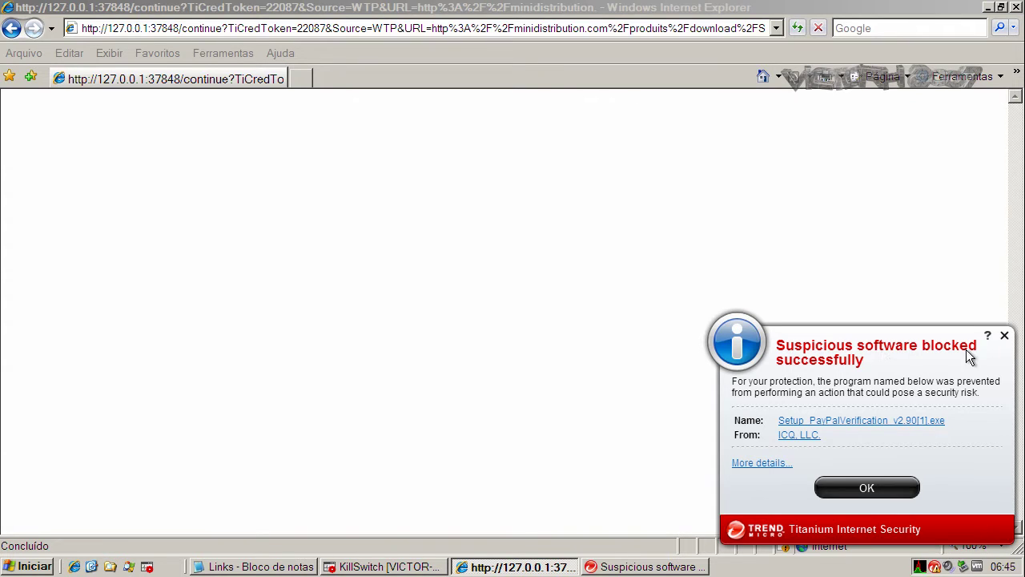
click(868, 487)
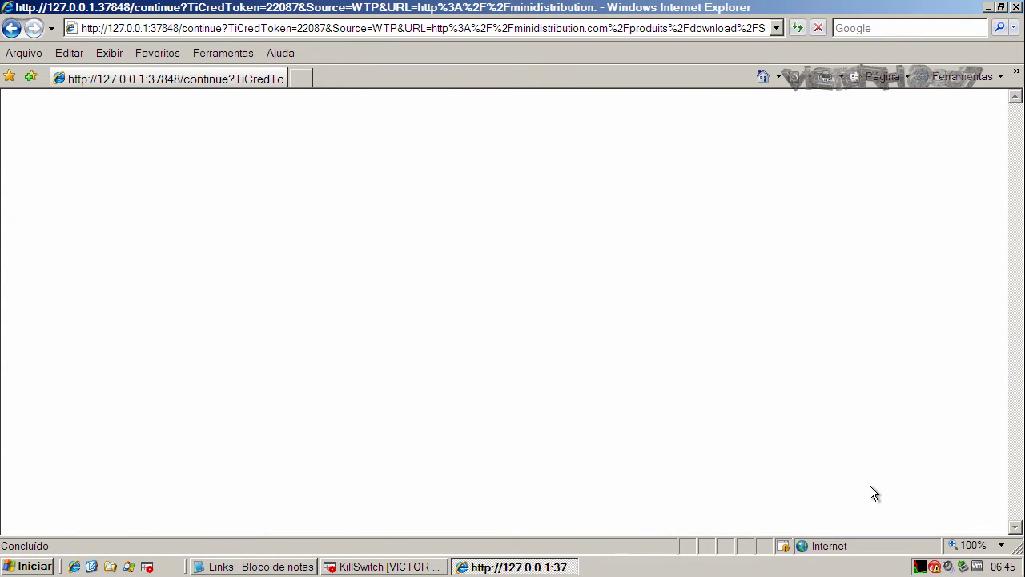
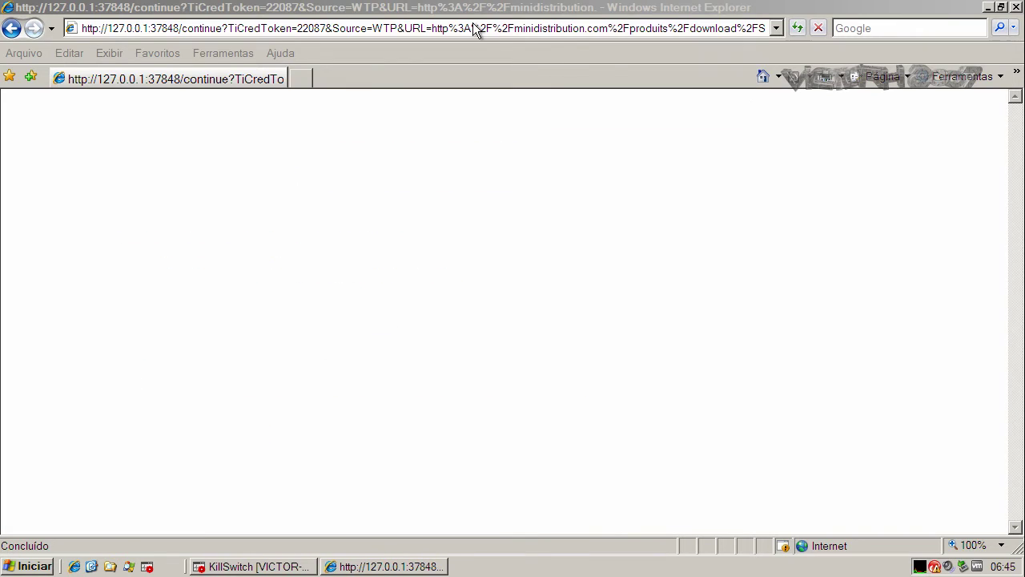
click(761, 76)
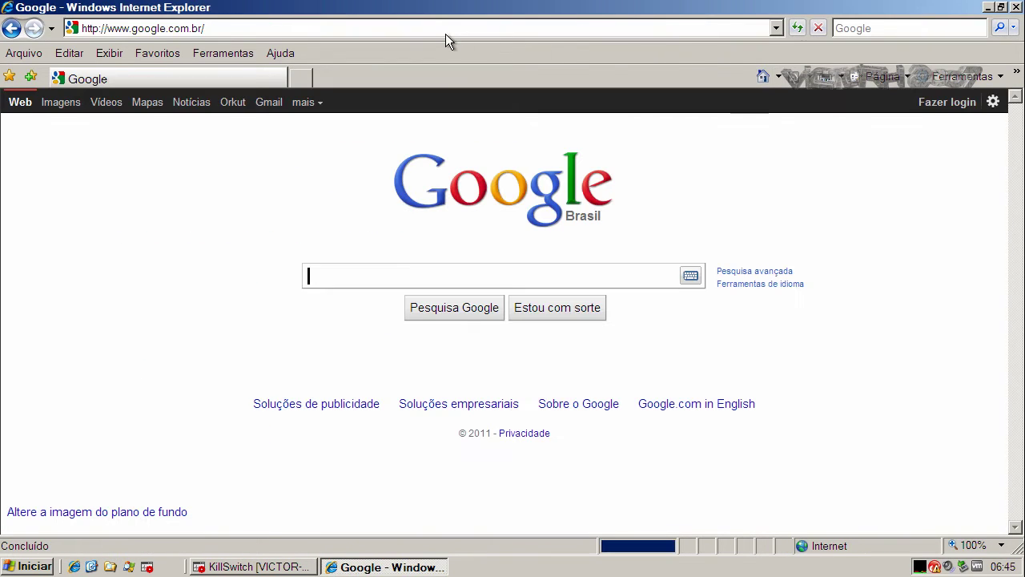
click(434, 29)
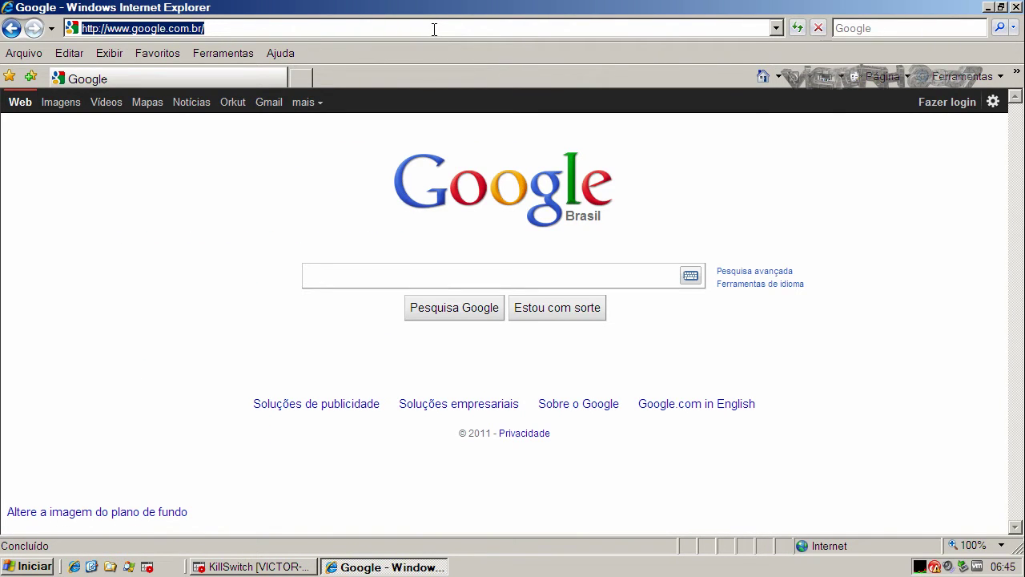
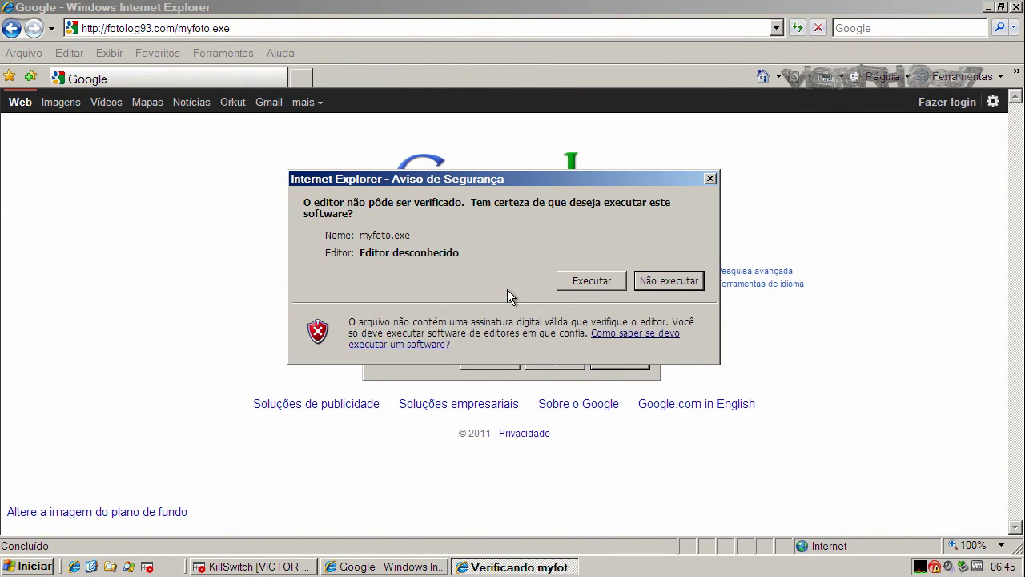
click(569, 282)
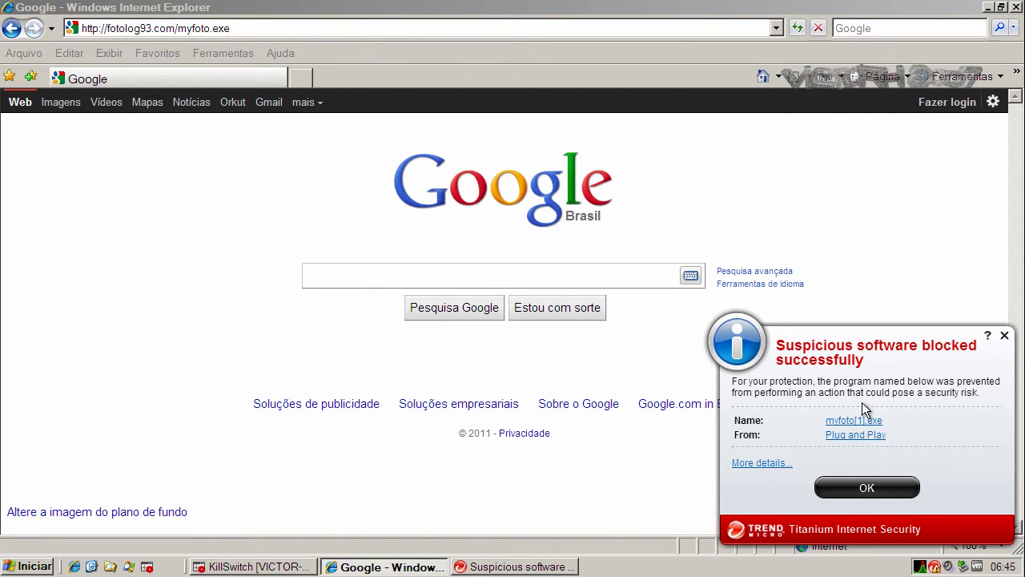
click(865, 489)
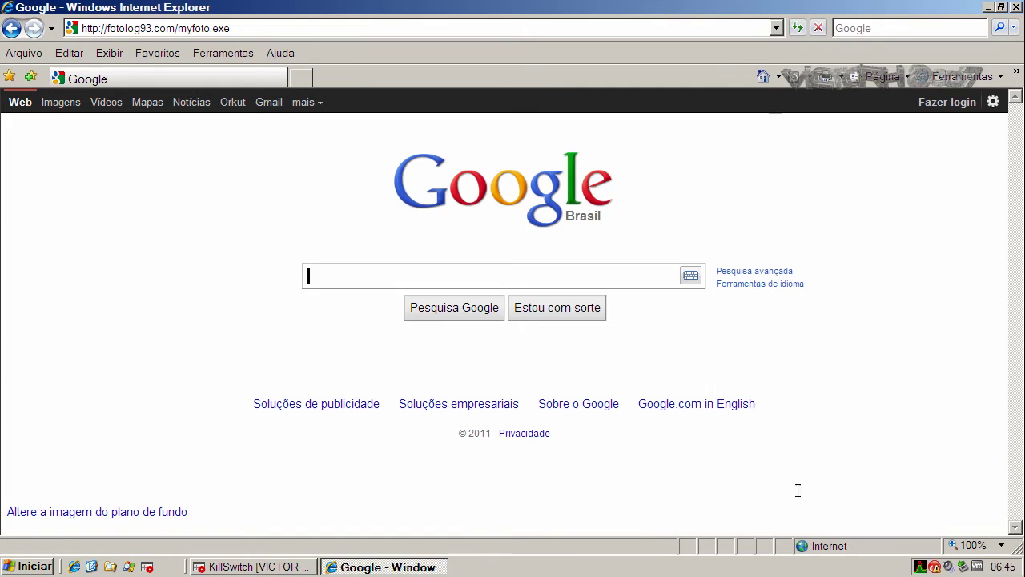
Switch to KillSwitch to review the running processes, minimize it and dismiss the antivirus's file-removal alert.
key(alt+Tab)
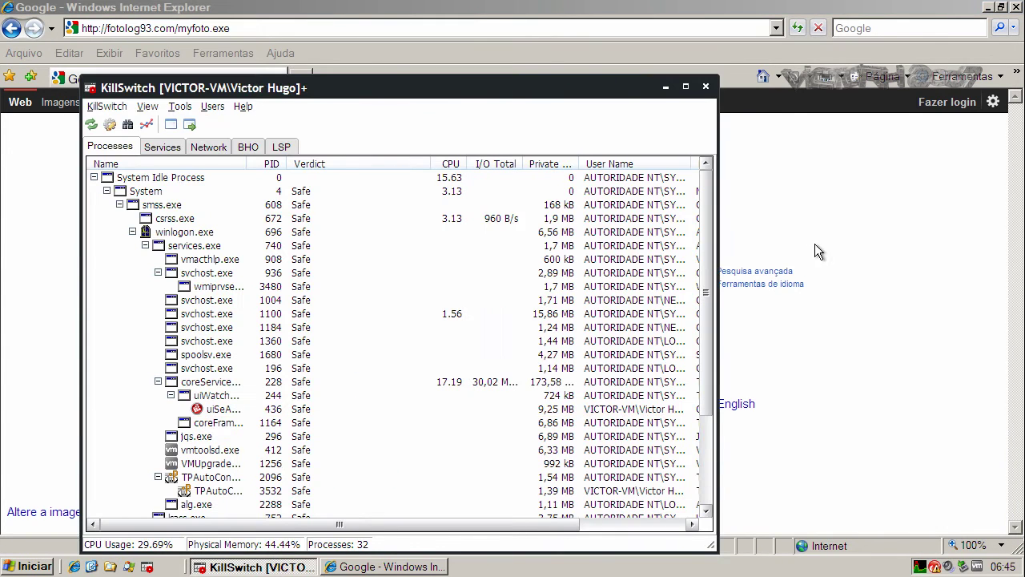
drag(708, 290, 708, 165)
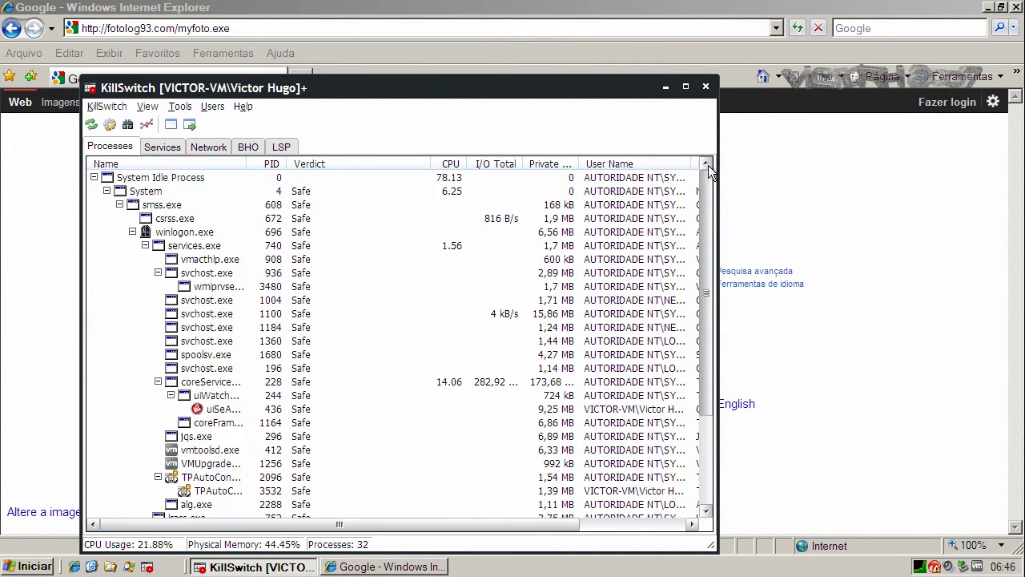
click(665, 86)
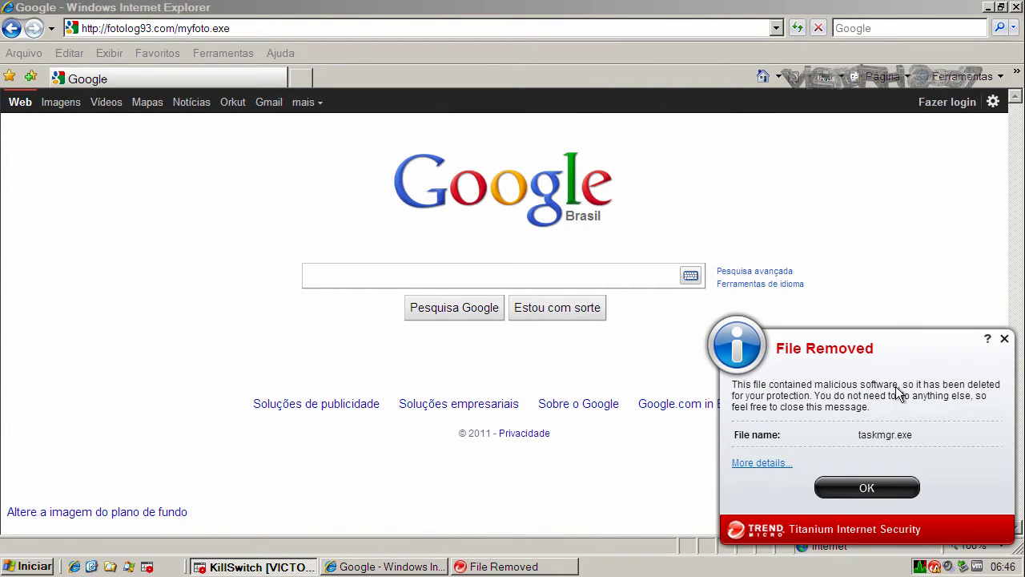
click(897, 483)
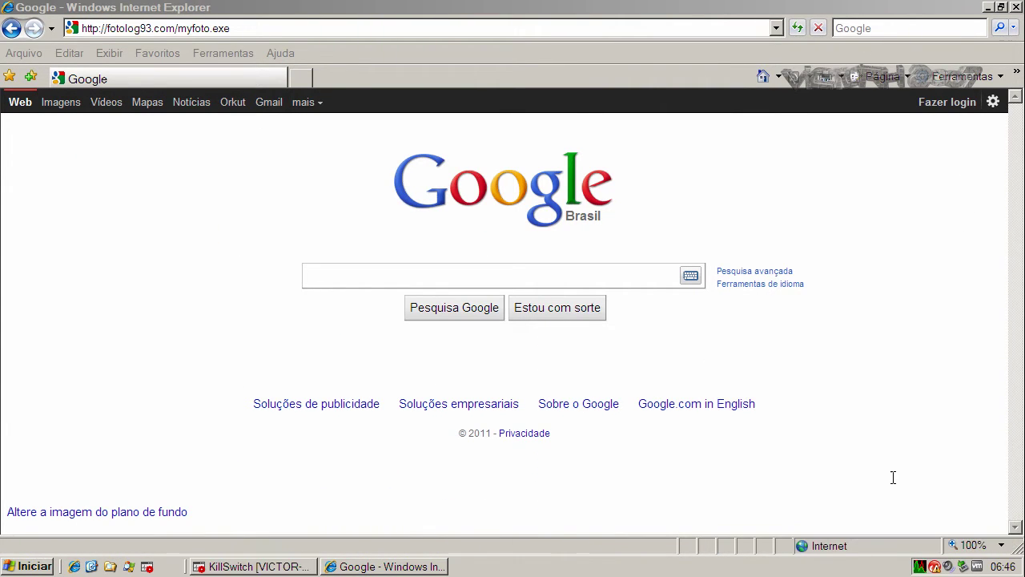
Close the browser and restart the computer.
click(1017, 7)
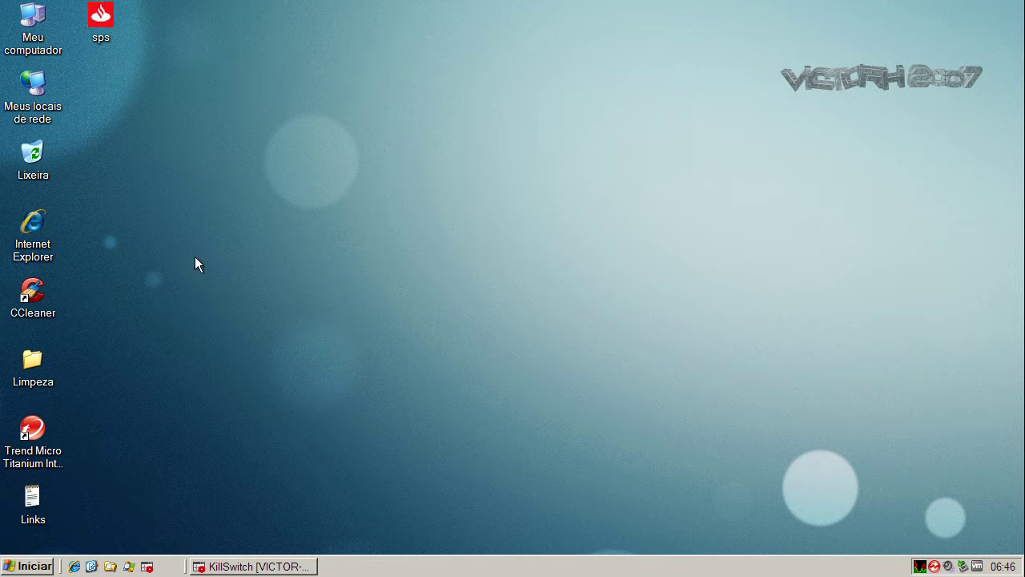
click(22, 566)
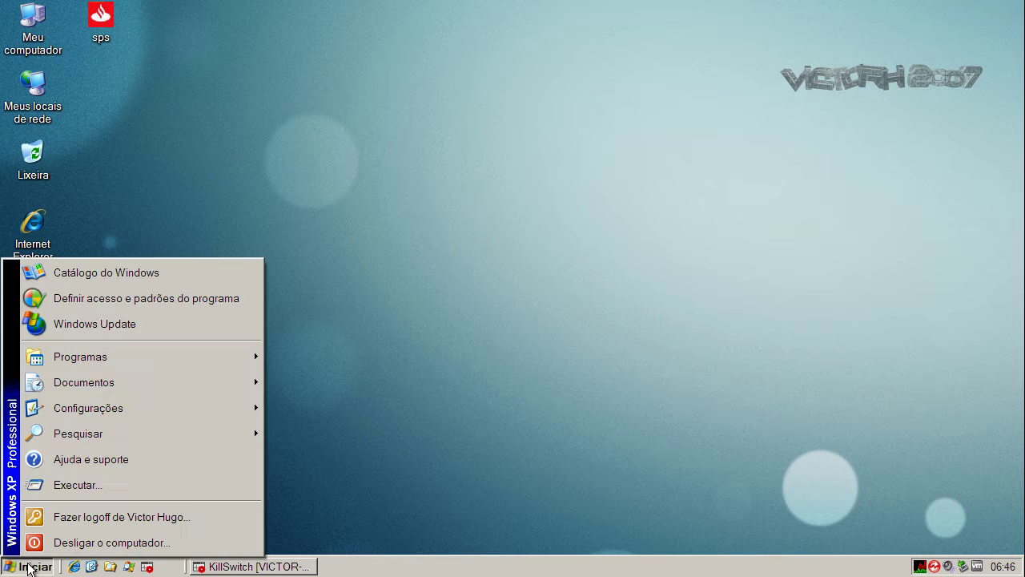
click(120, 544)
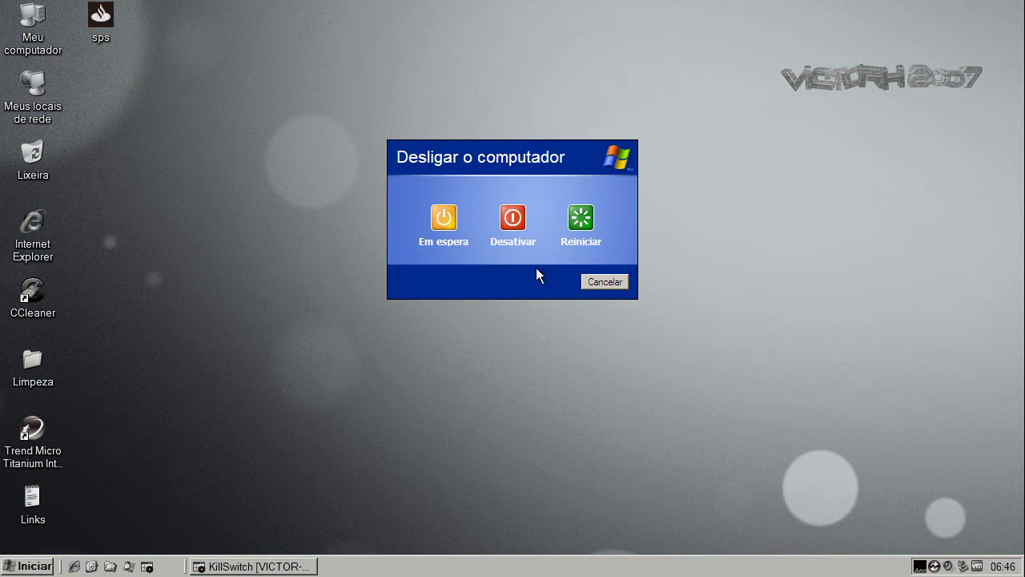
click(579, 218)
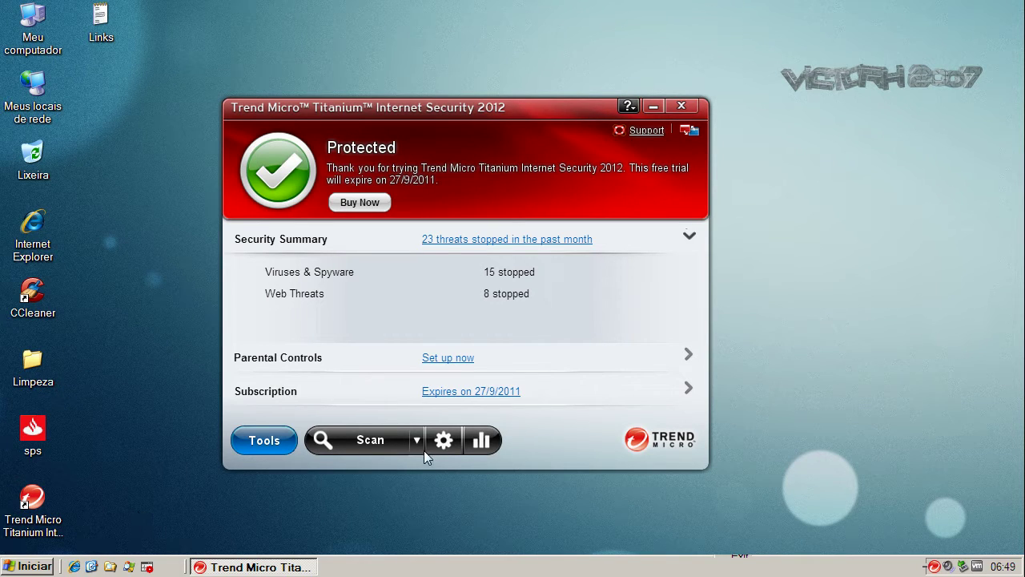
Run the default scan in Trend Micro Titanium and inspect the resolved threat's full file path and response in the scan details.
click(412, 404)
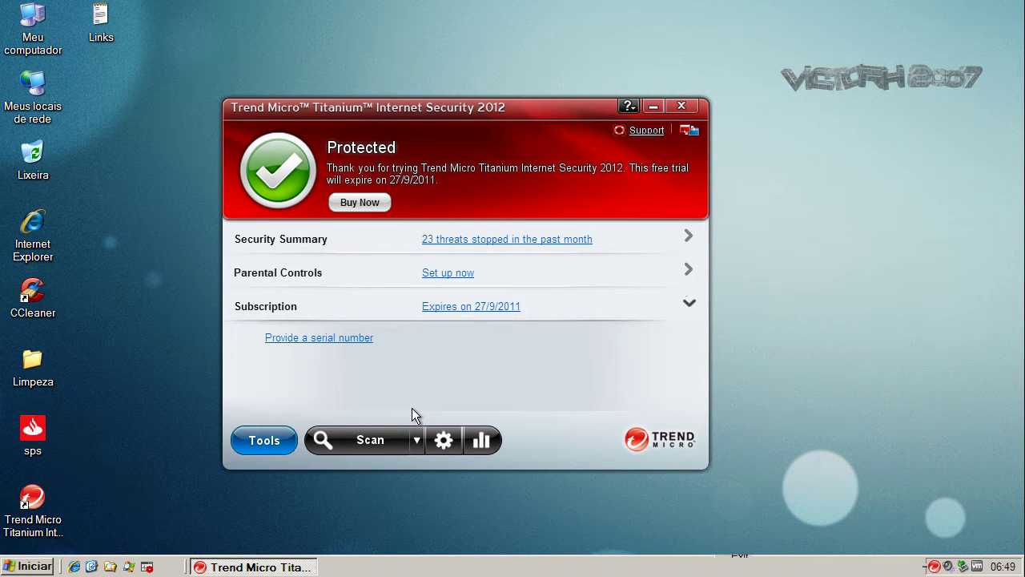
click(347, 441)
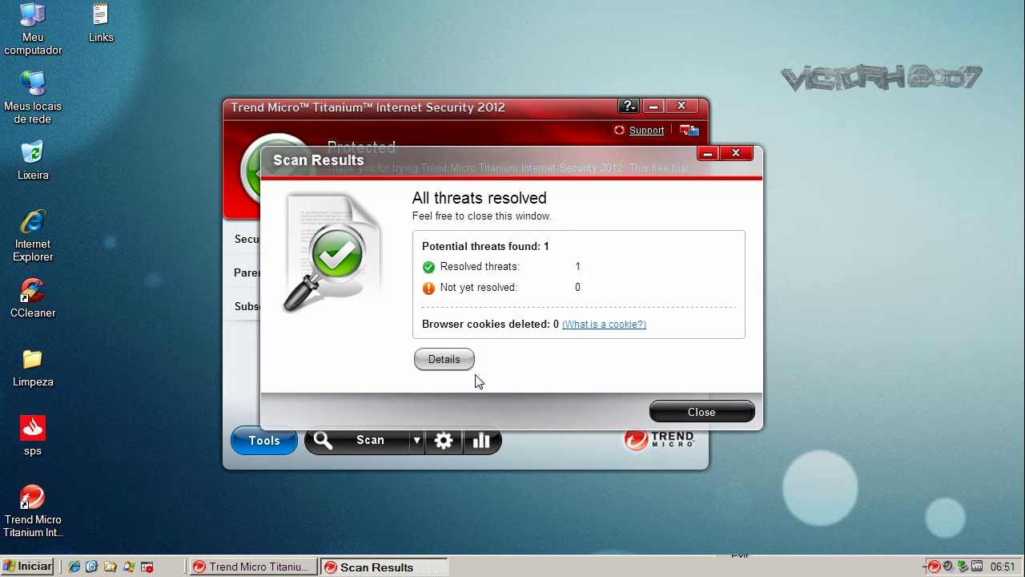
click(458, 359)
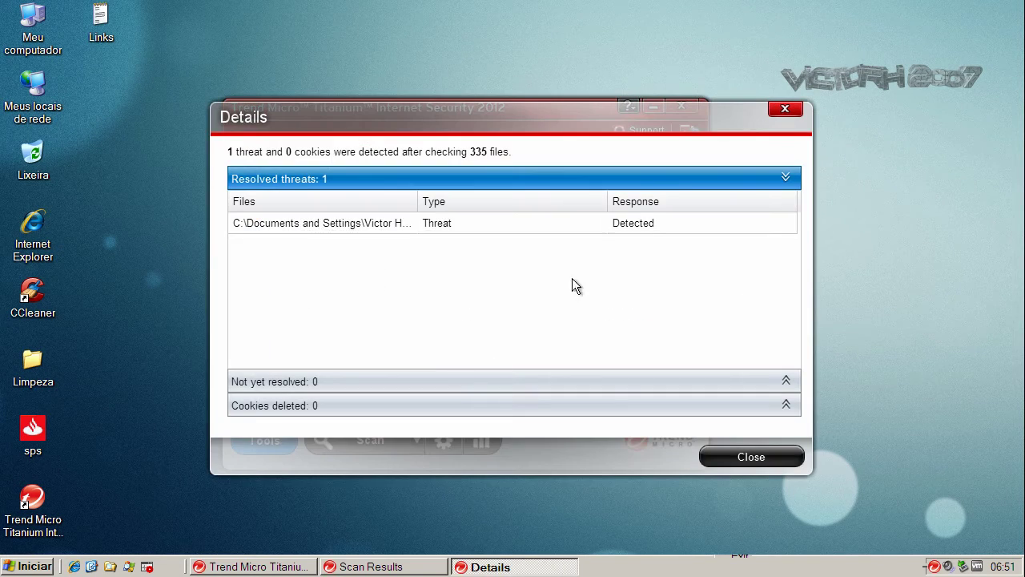
drag(418, 195, 657, 200)
click(469, 227)
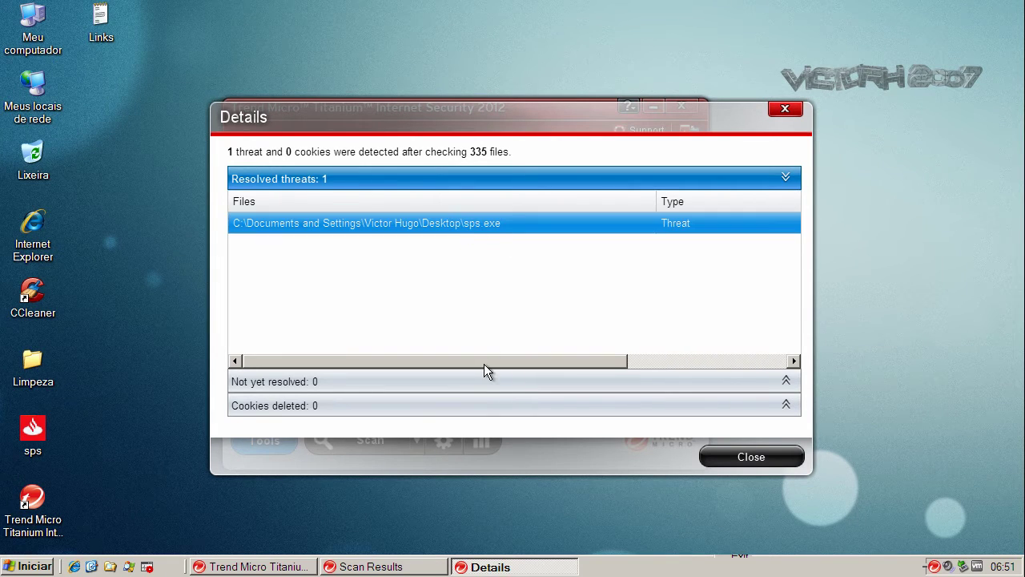
drag(485, 361, 737, 359)
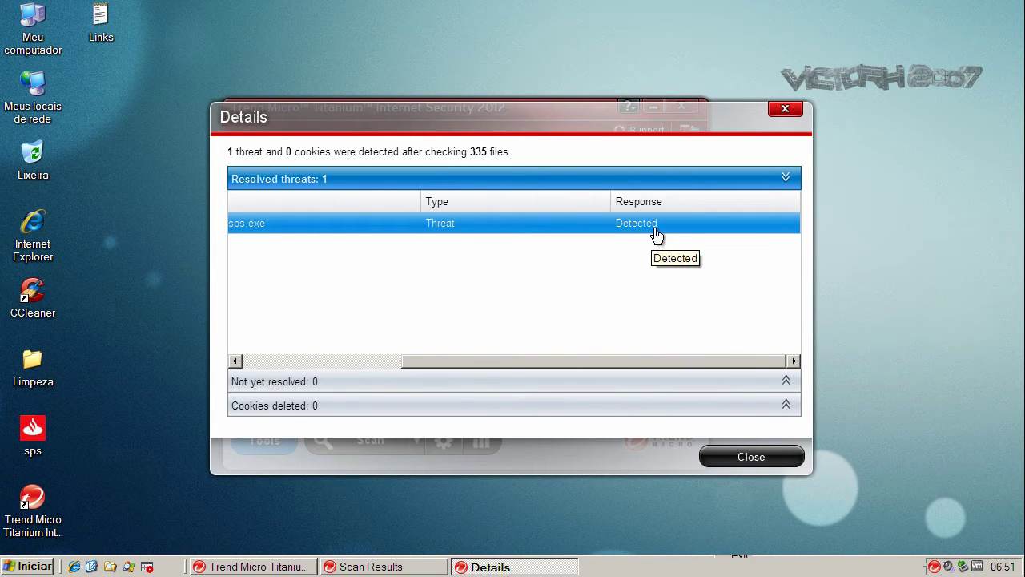
click(740, 458)
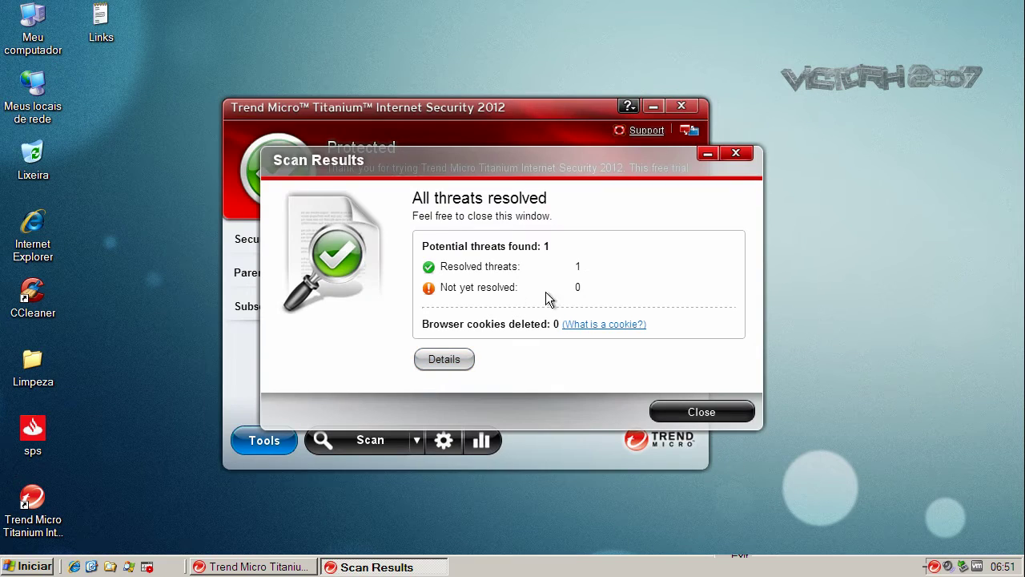
click(677, 406)
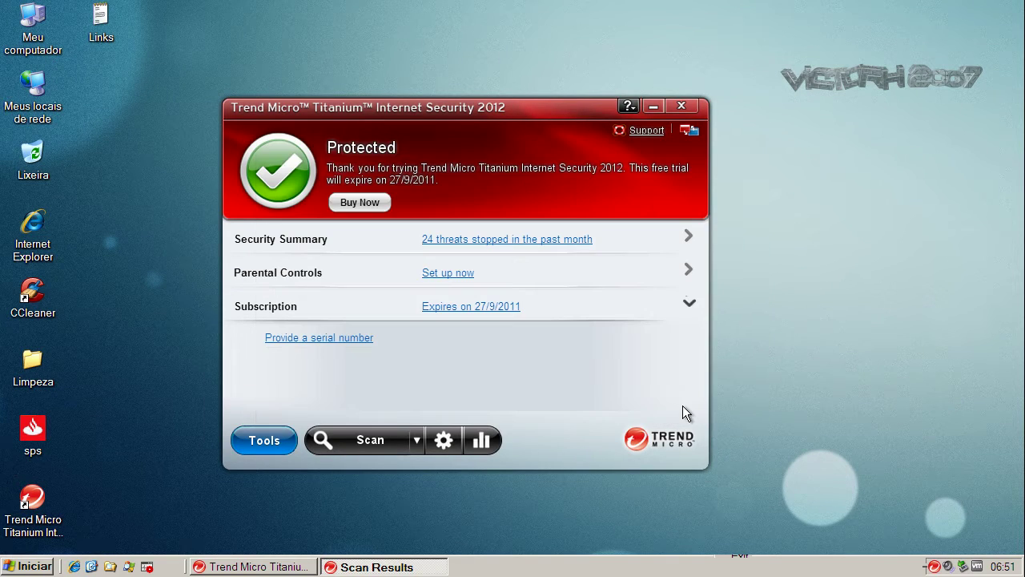
Run a Full Scan and examine the resolved and not yet resolved threats in its details.
click(416, 440)
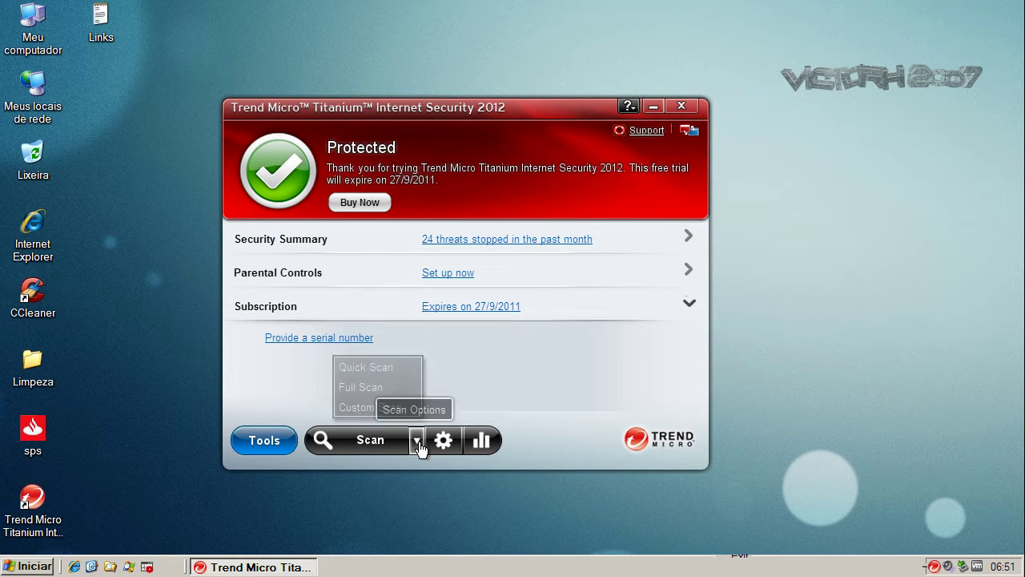
click(360, 387)
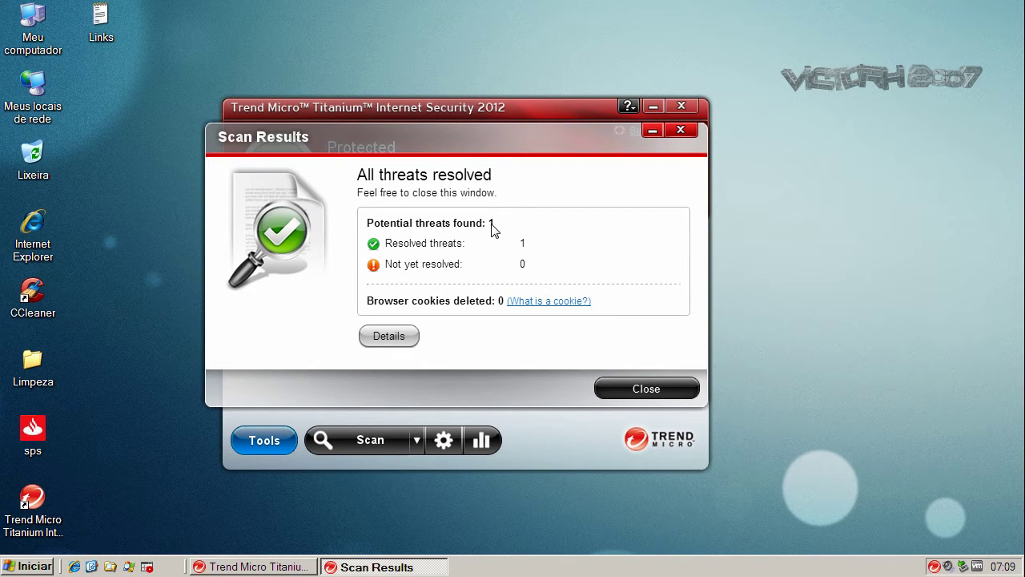
click(390, 337)
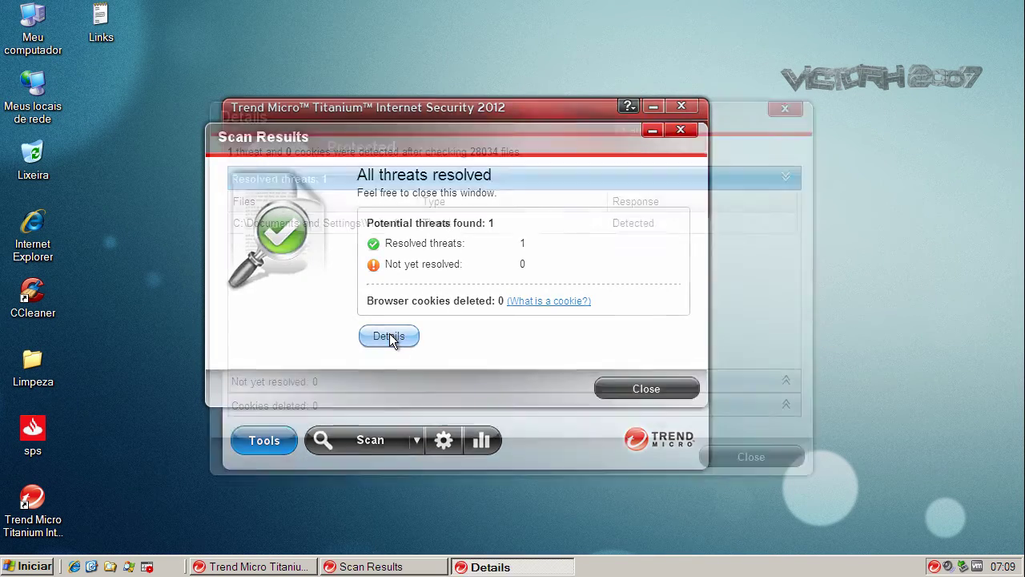
drag(416, 201, 602, 204)
click(493, 229)
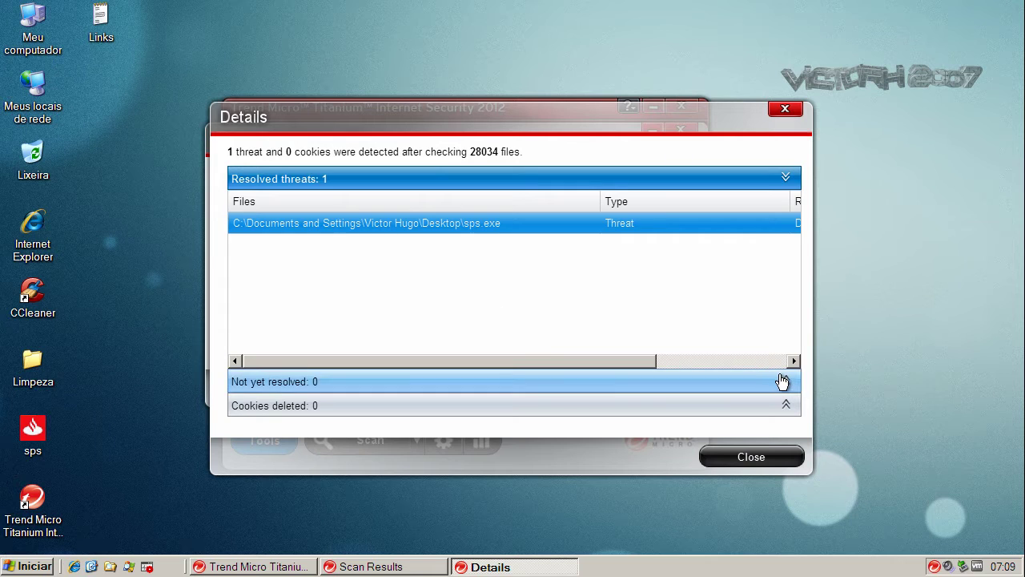
click(779, 382)
click(321, 178)
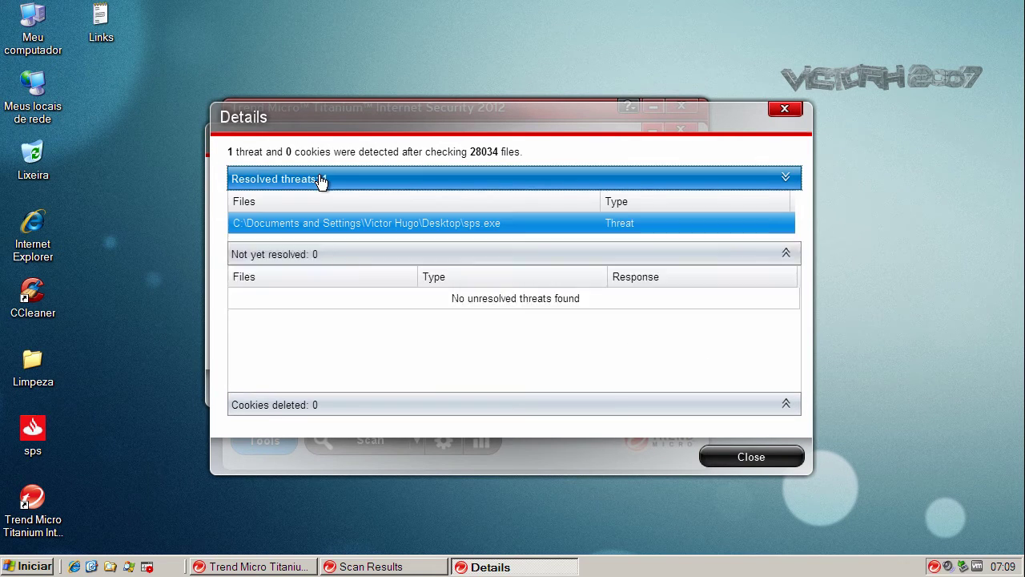
click(737, 456)
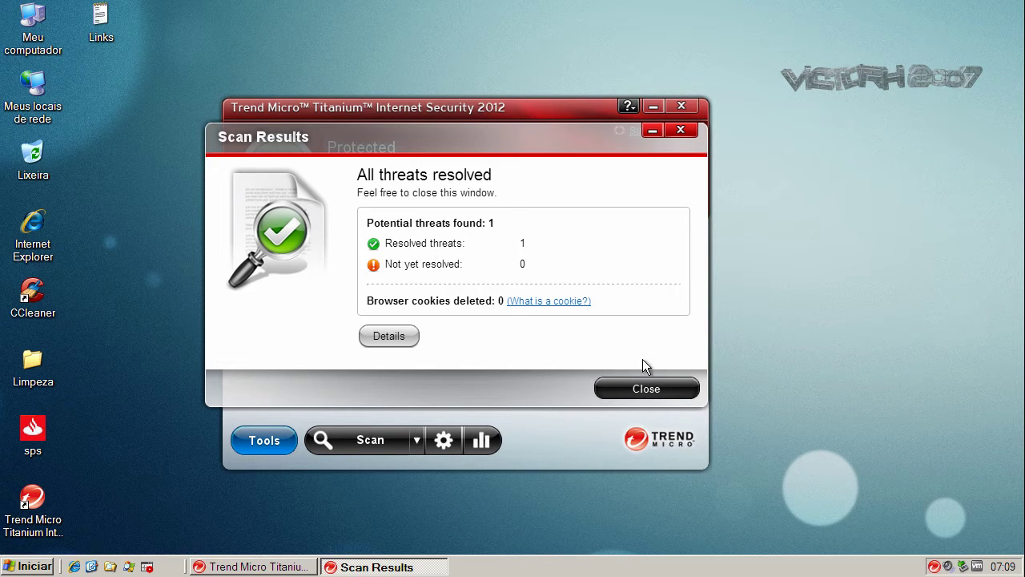
Recheck the full scan's details, closing the scan results and the antivirus window when finished.
click(394, 339)
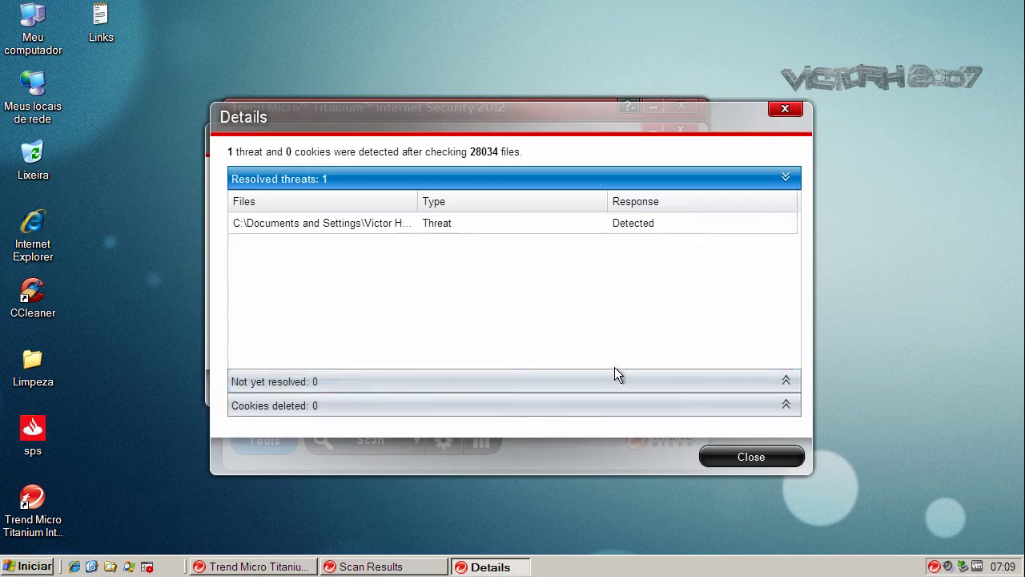
click(734, 457)
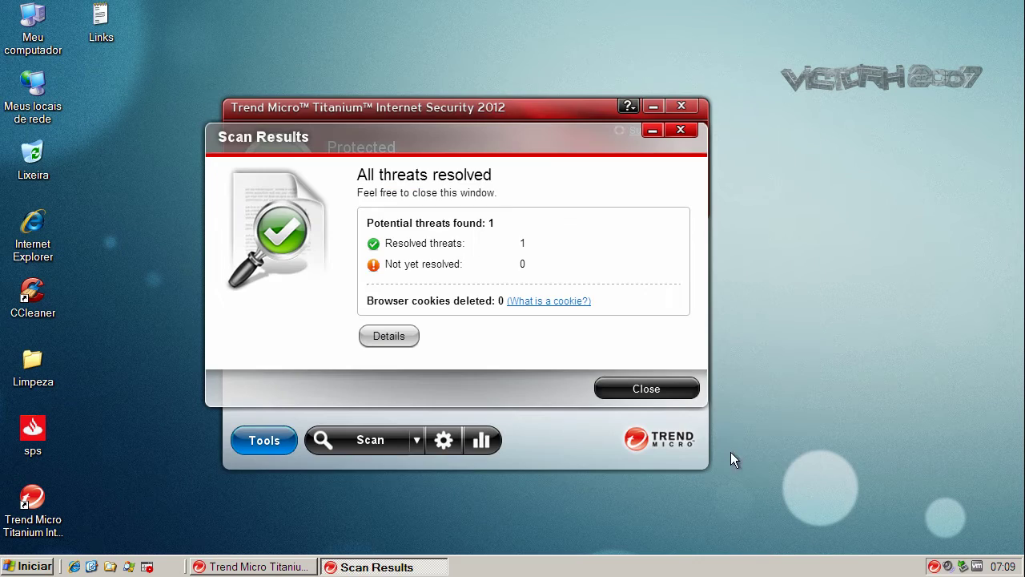
click(646, 388)
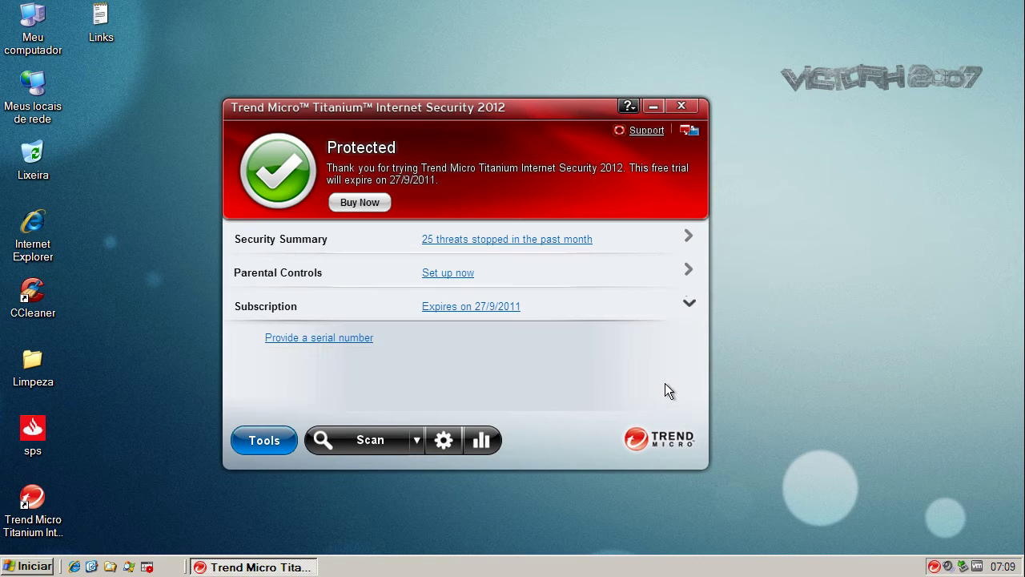
click(681, 106)
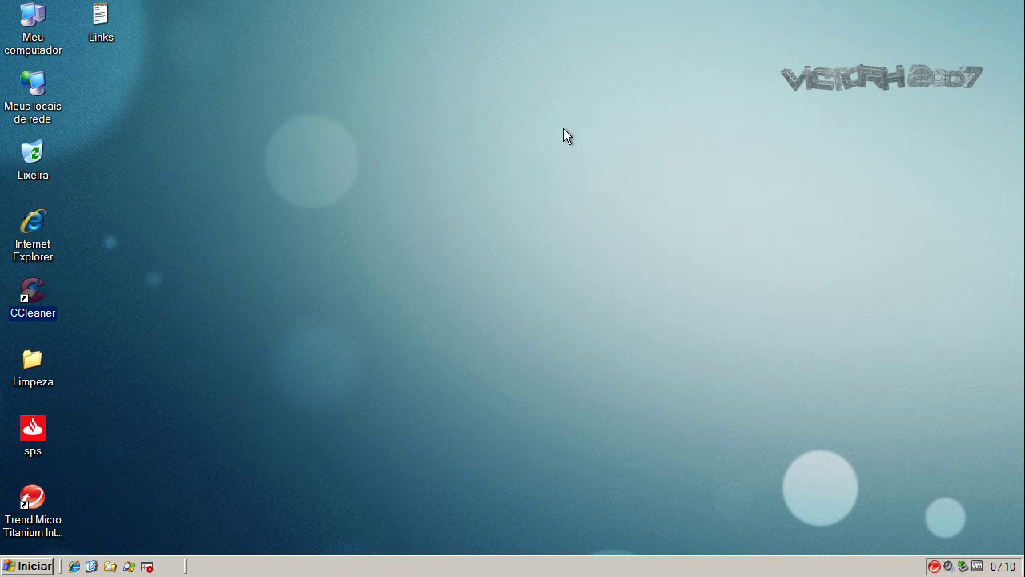
Switch to Malwarebytes' Anti-Malware, acknowledge the completed quick scan and display the list of infected objects.
click(180, 285)
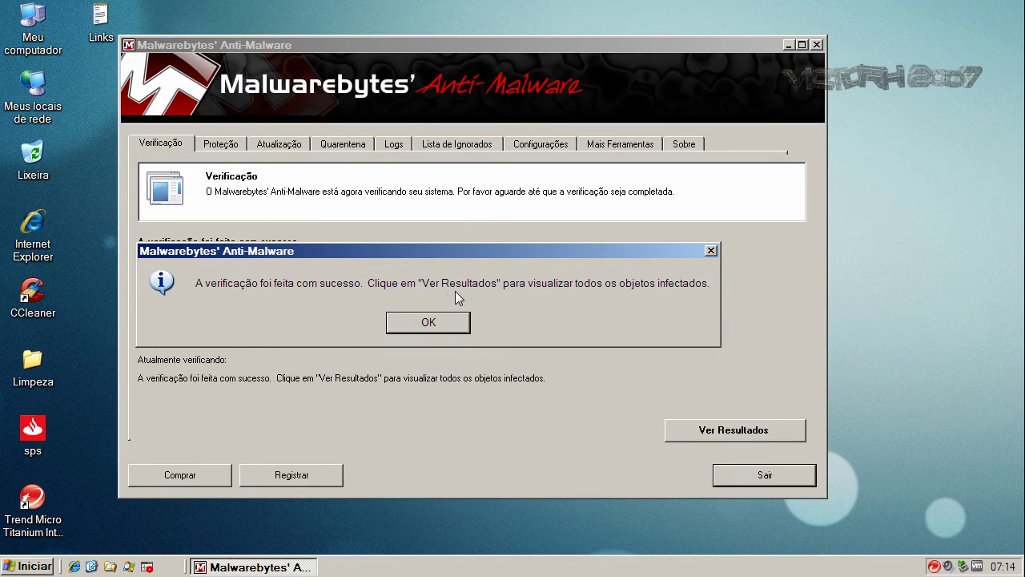
click(430, 324)
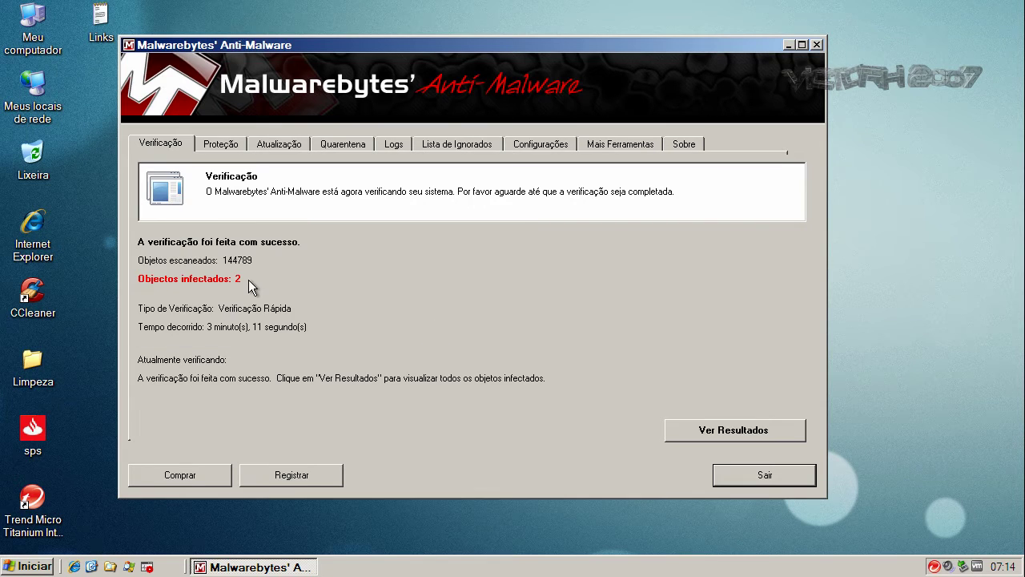
click(770, 426)
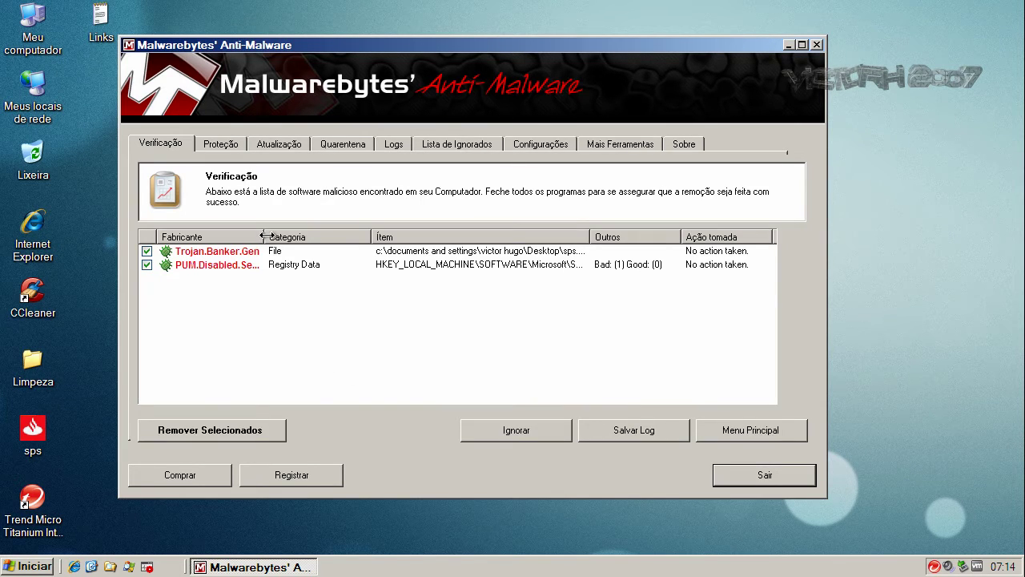
Widen the manufacturer and category columns and examine the two detected items, Trojan.Banker.Gen and PUM.Disabled.SecurityCenter.
drag(266, 237, 348, 236)
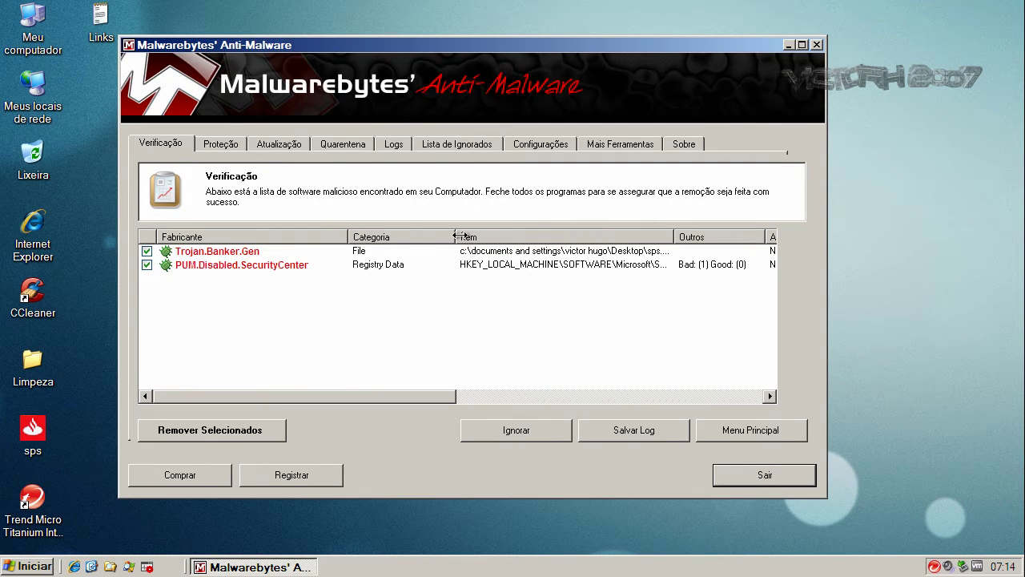
drag(460, 236, 497, 237)
click(214, 254)
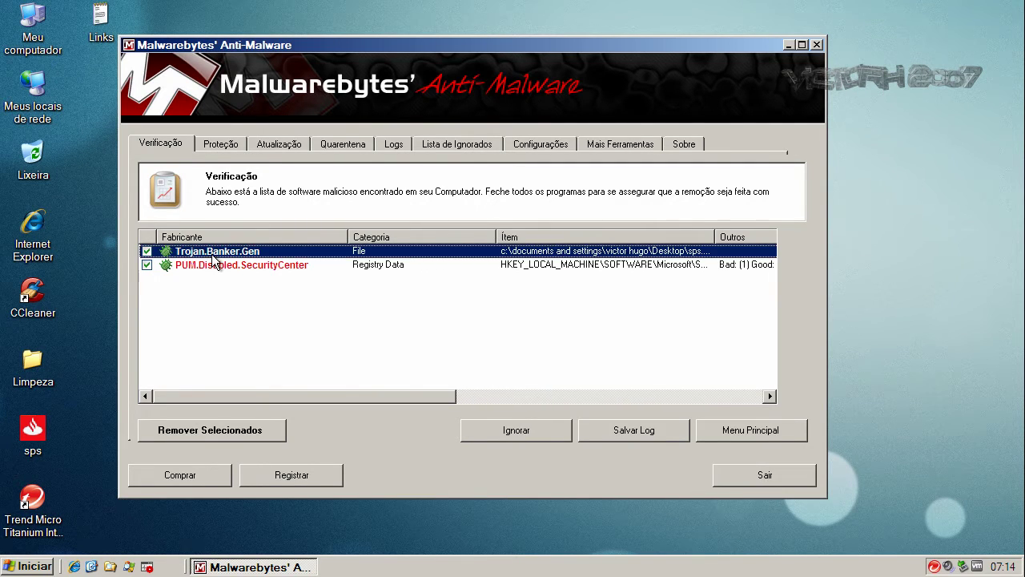
click(211, 267)
click(214, 254)
click(214, 264)
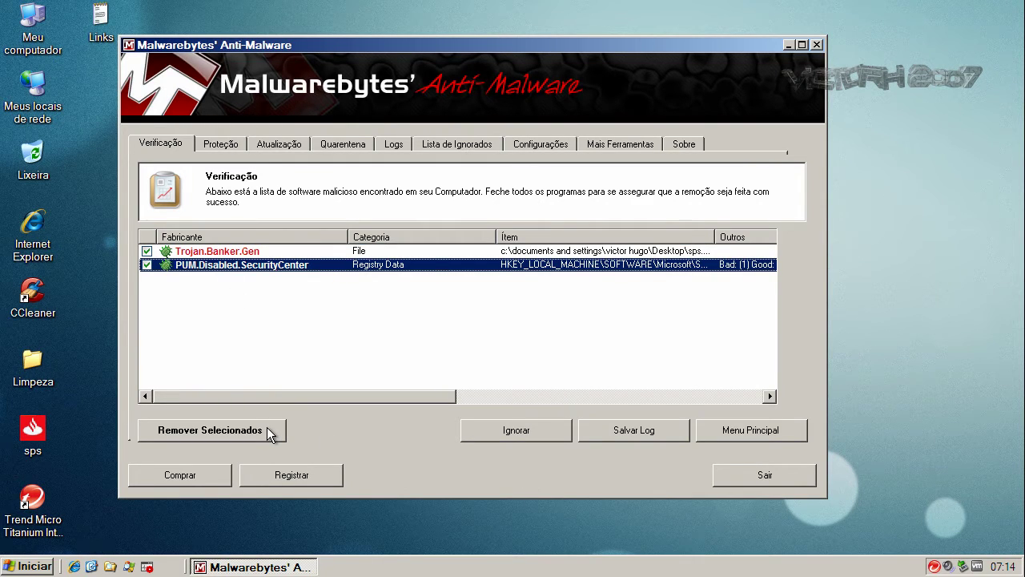
click(361, 252)
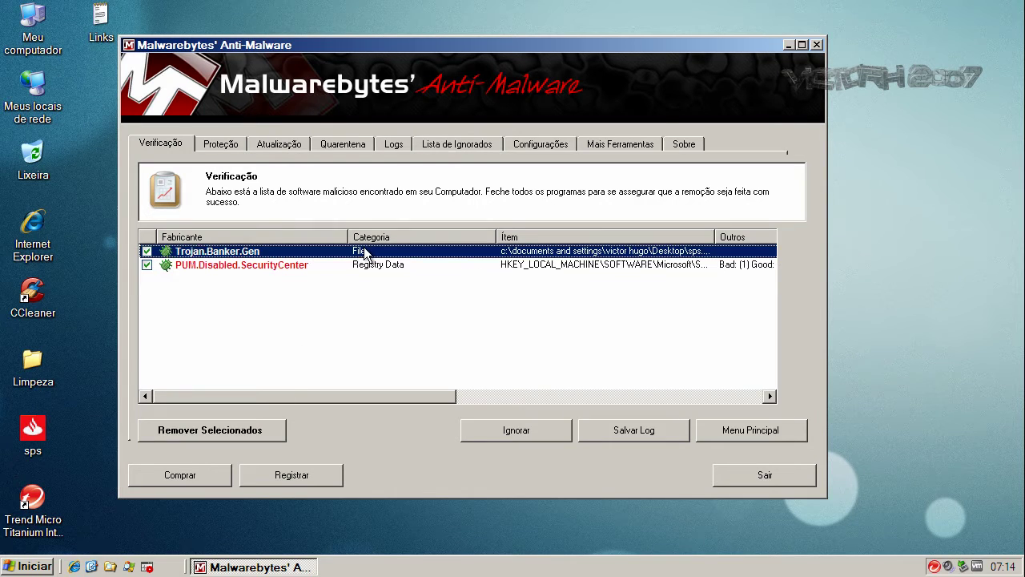
click(367, 265)
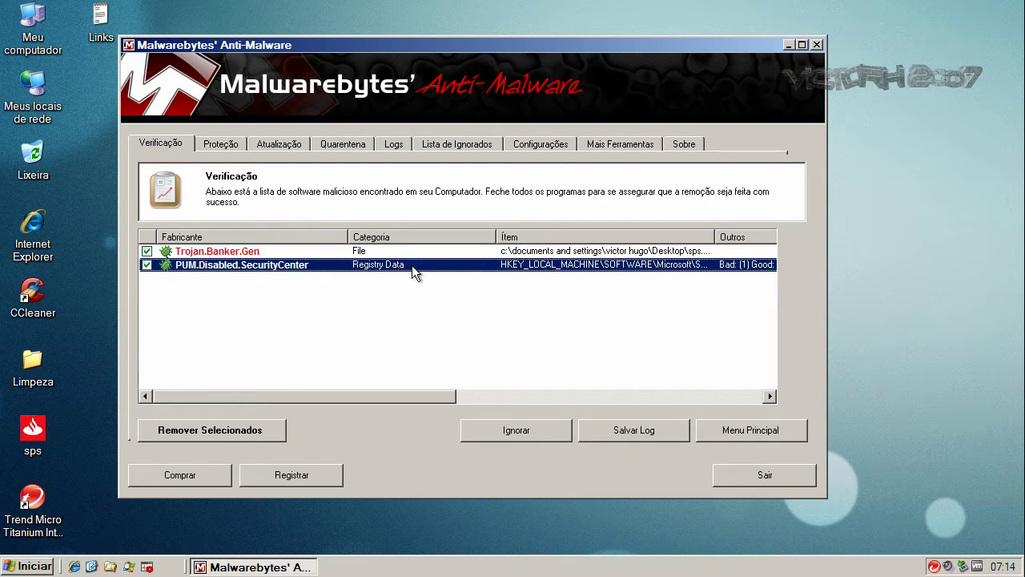
Remove the selected infected objects, close the resulting log, decline the restart and exit Malwarebytes' Anti-Malware.
click(203, 430)
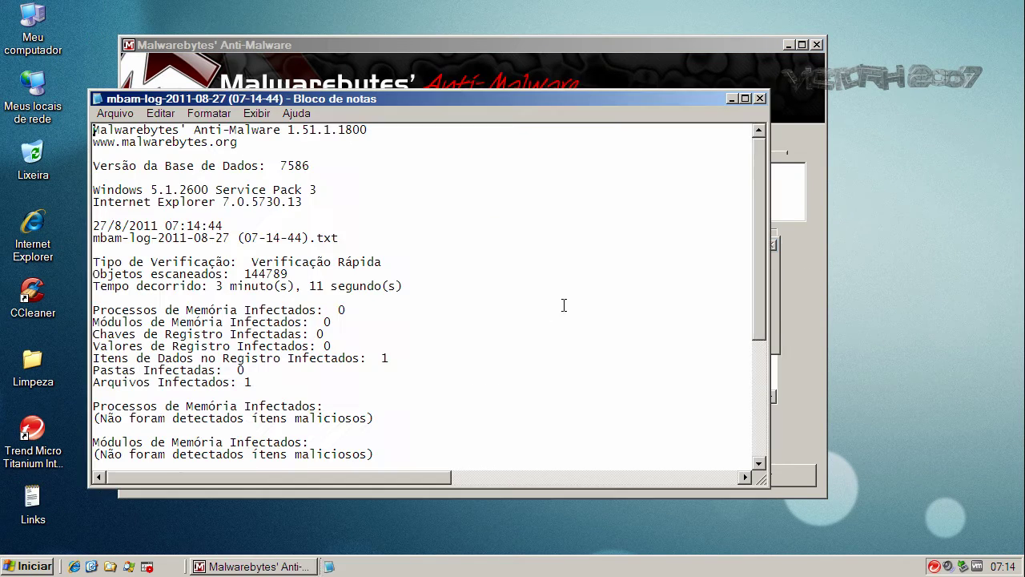
click(760, 97)
click(529, 337)
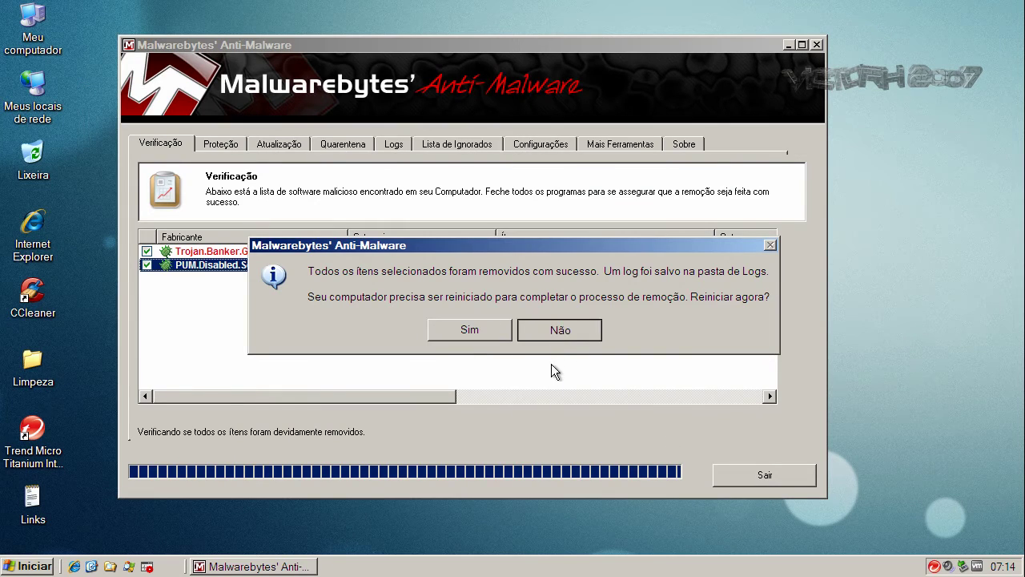
click(553, 335)
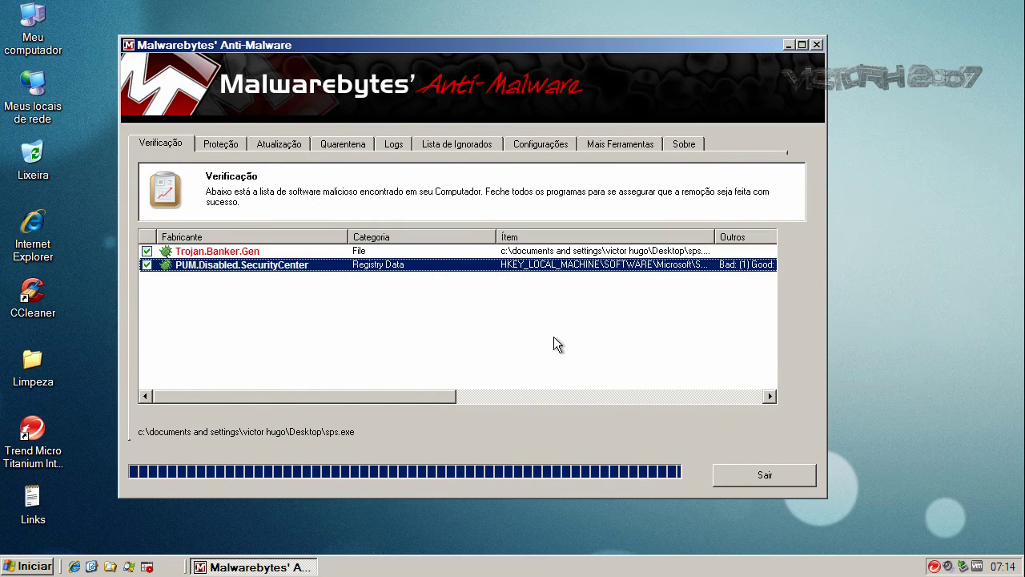
click(745, 478)
click(746, 477)
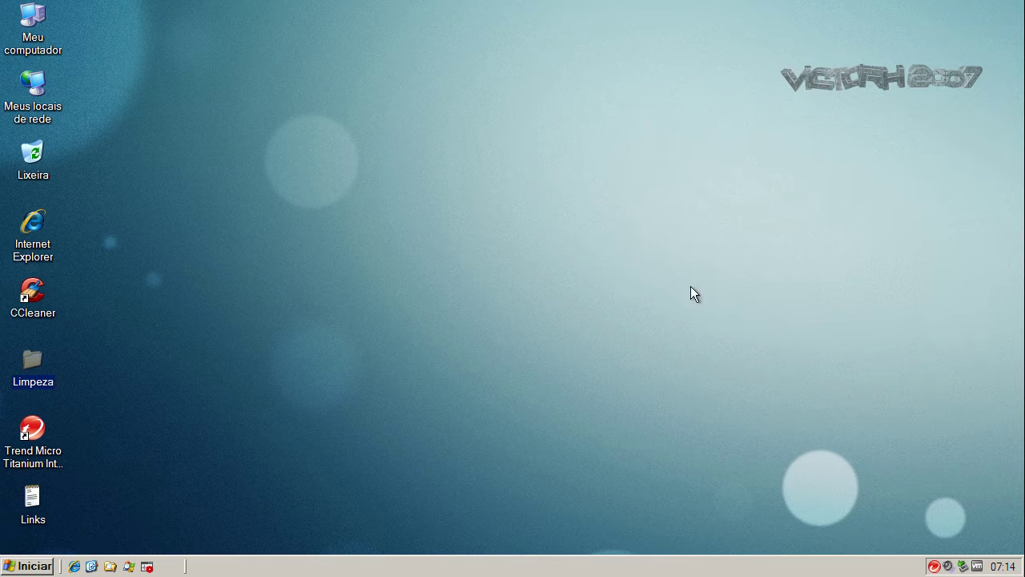
Launch HitmanPro35 from the Limpeza folder, run a second-opinion scan of the computer and close the program once it finishes.
double_click(23, 375)
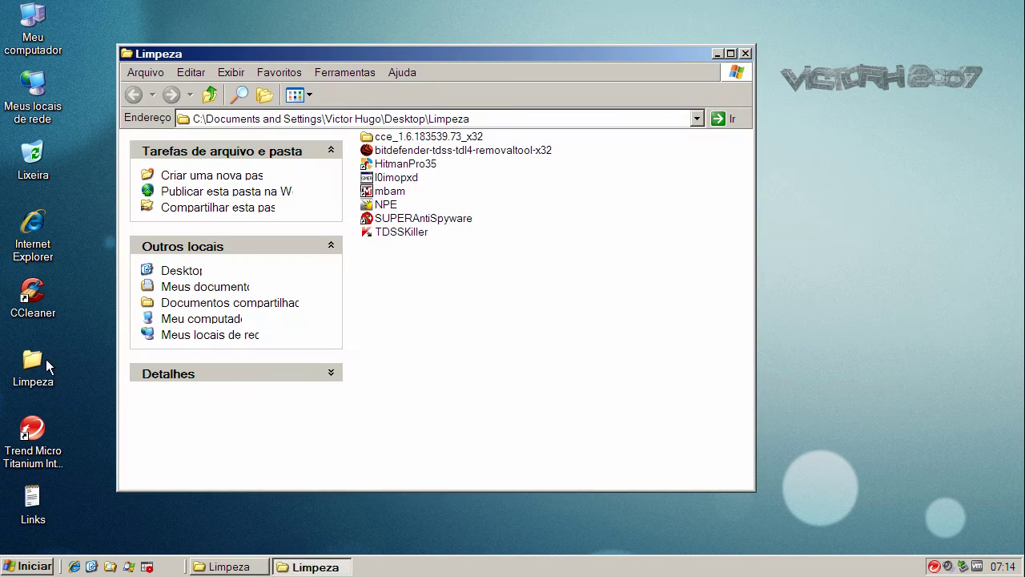
click(386, 164)
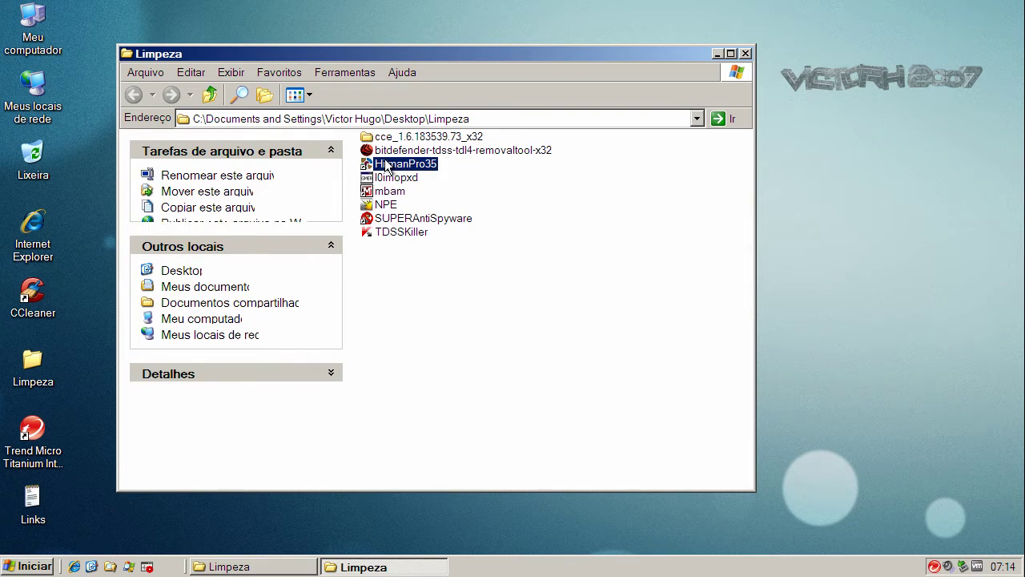
click(397, 164)
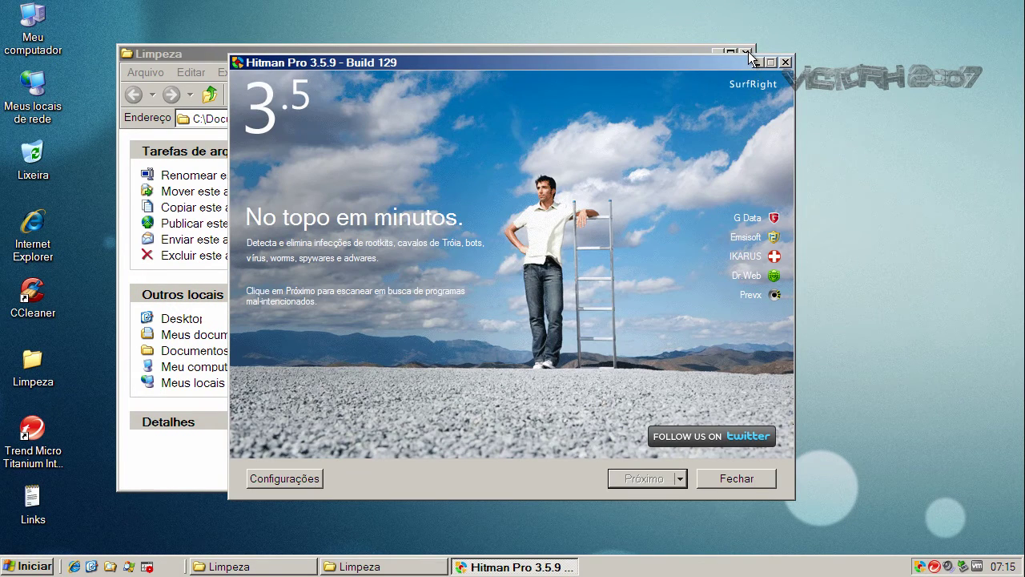
click(747, 52)
click(631, 481)
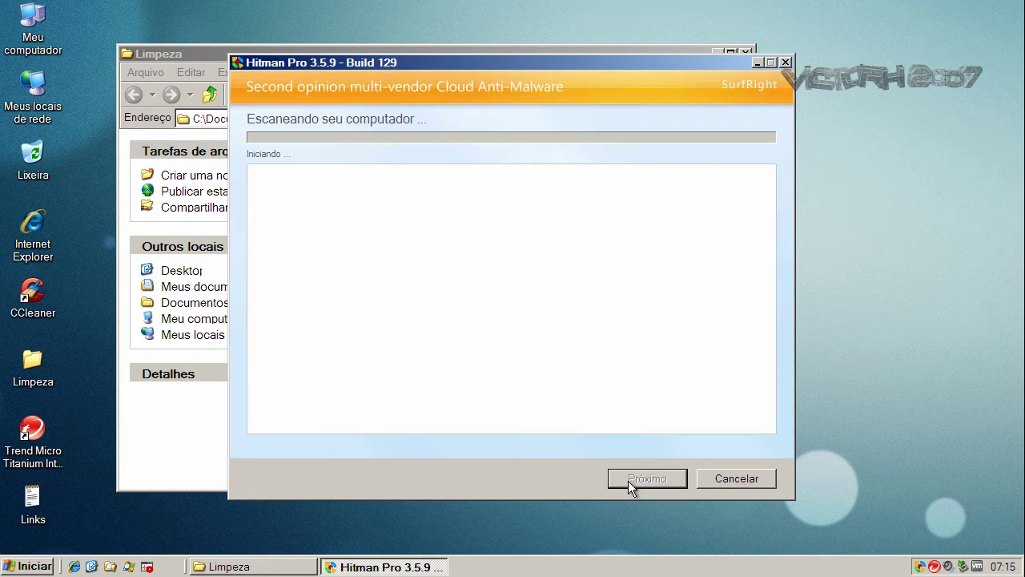
click(743, 53)
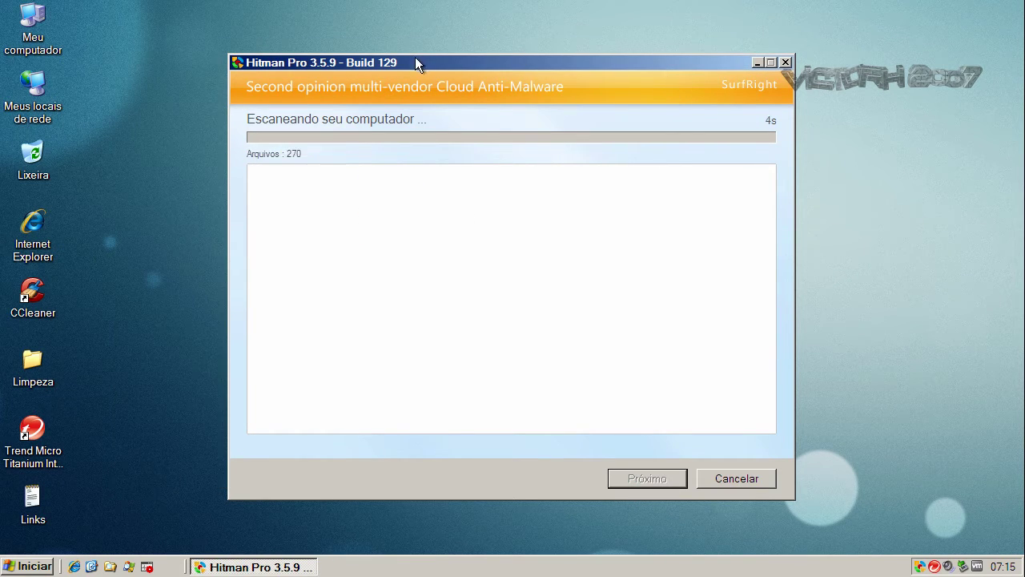
drag(415, 59, 293, 66)
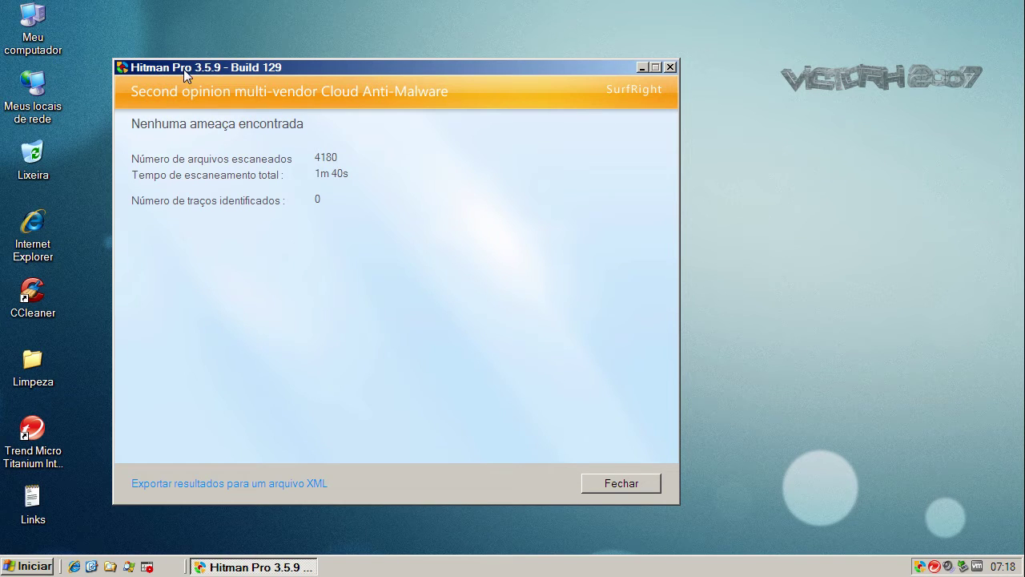
click(620, 483)
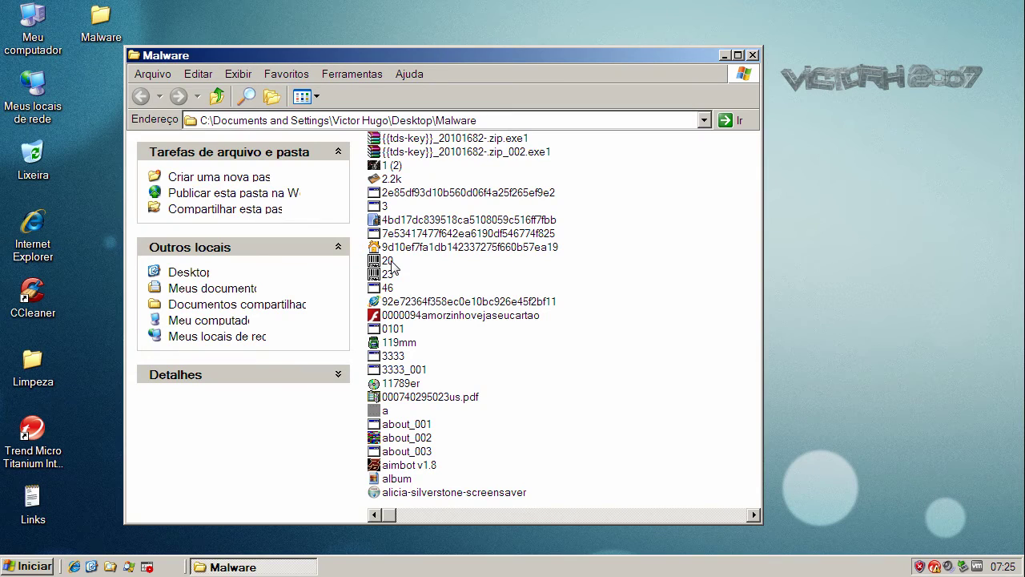
click(103, 41)
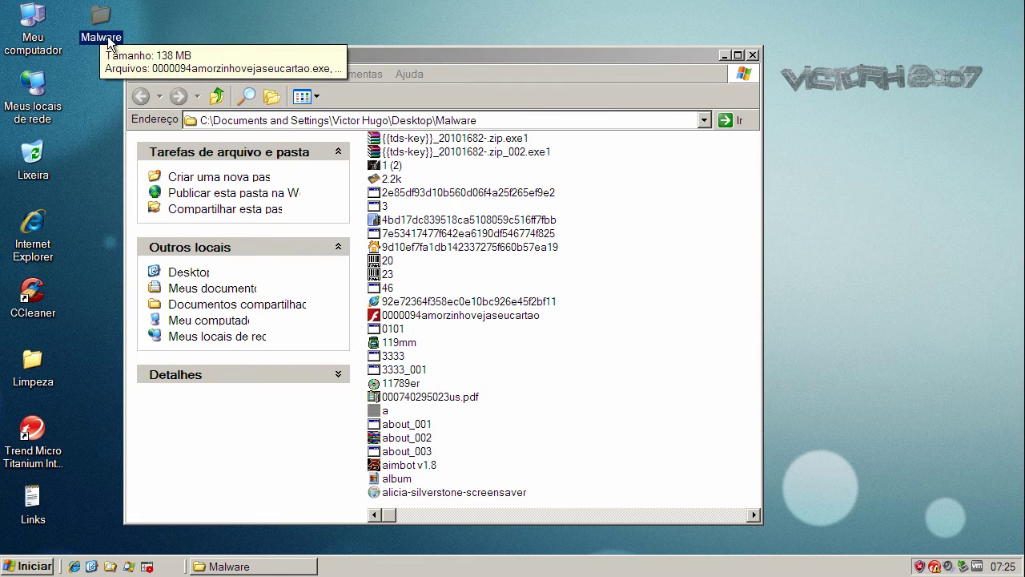
drag(228, 55, 232, 58)
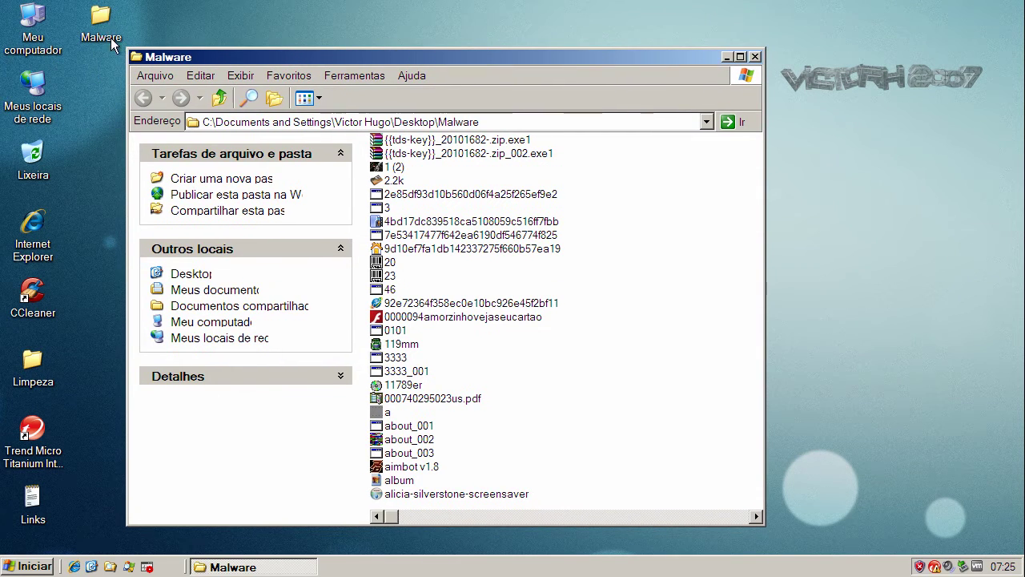
click(443, 250)
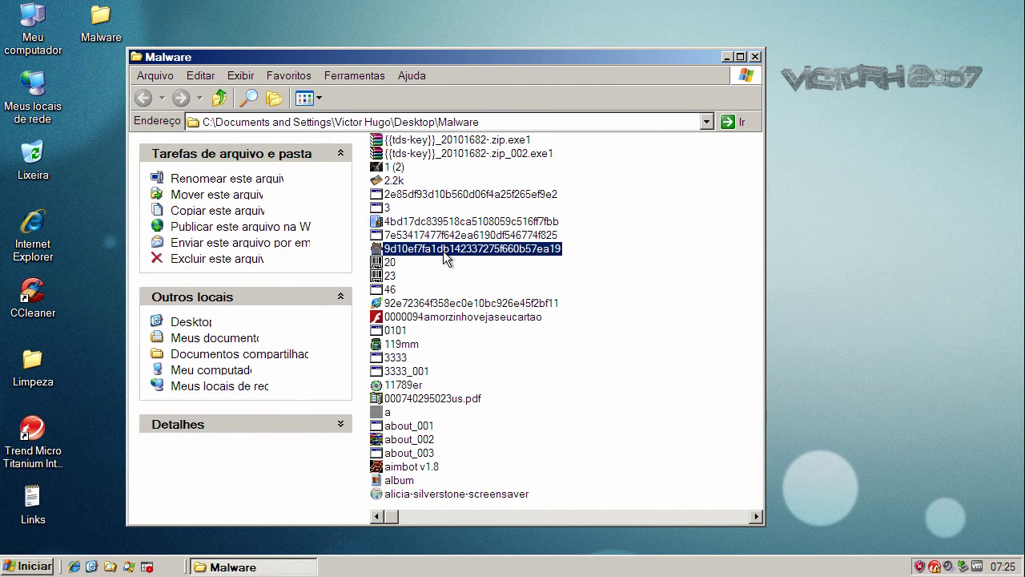
right_click(443, 250)
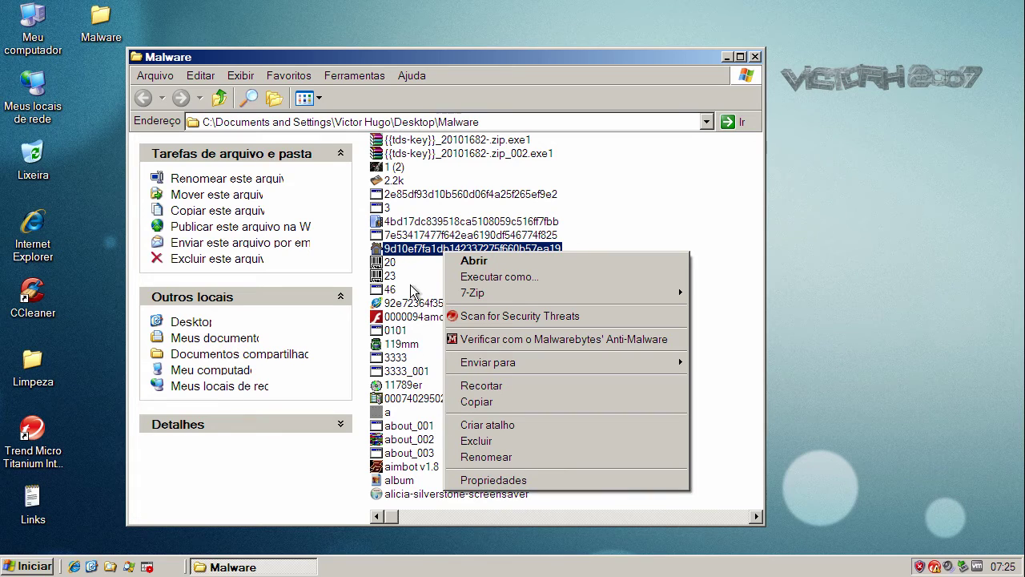
click(402, 253)
click(402, 253)
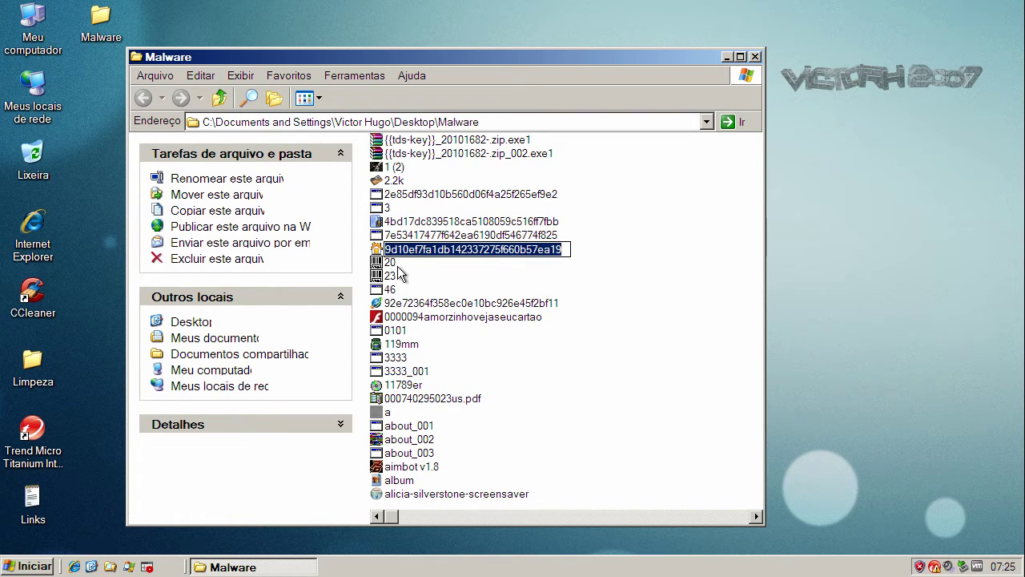
click(395, 264)
Check the combined properties of all files in the Malware folder, closing the properties and the folder window when finished.
key(ctrl+a)
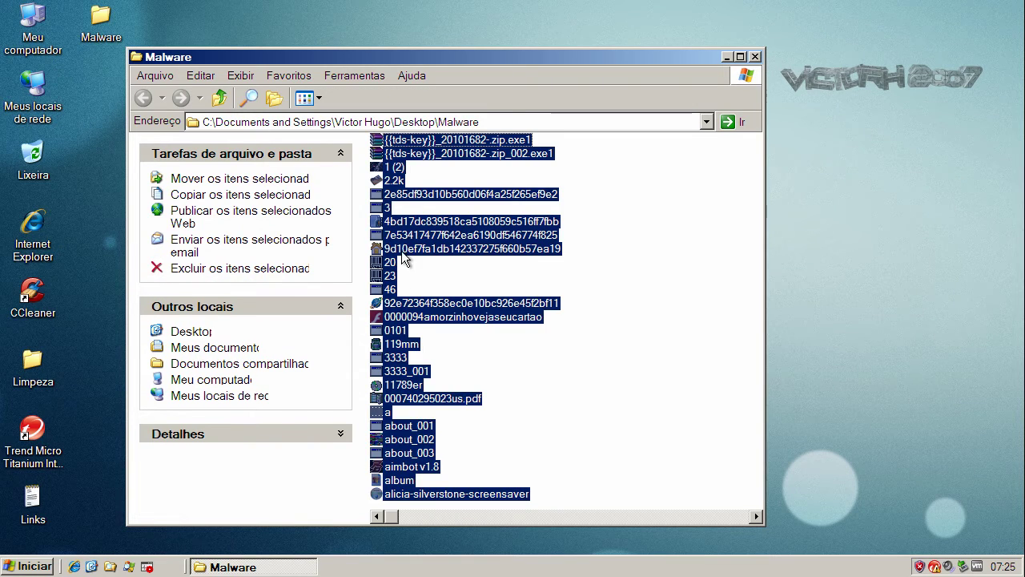
right_click(402, 249)
click(481, 480)
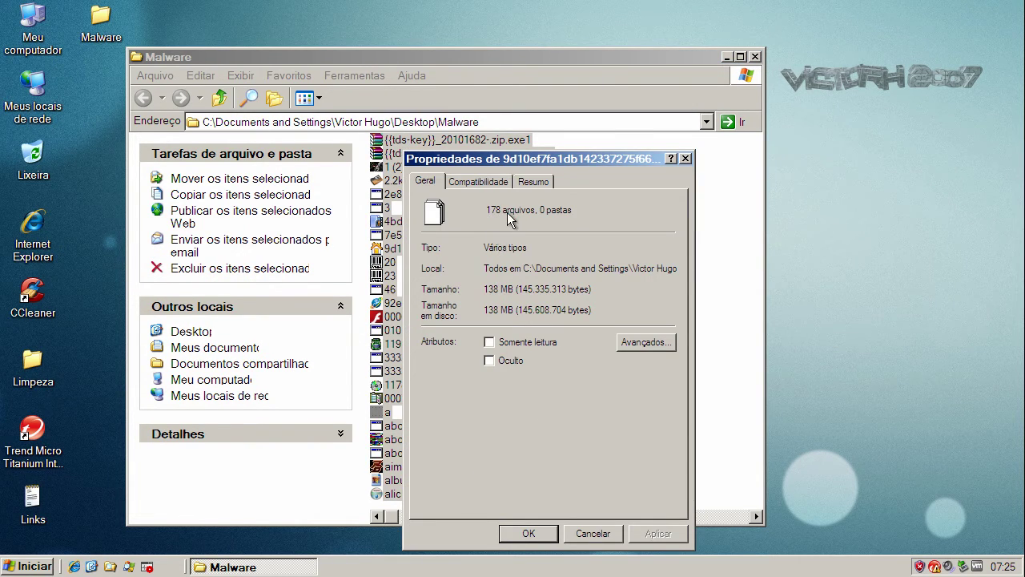
click(584, 533)
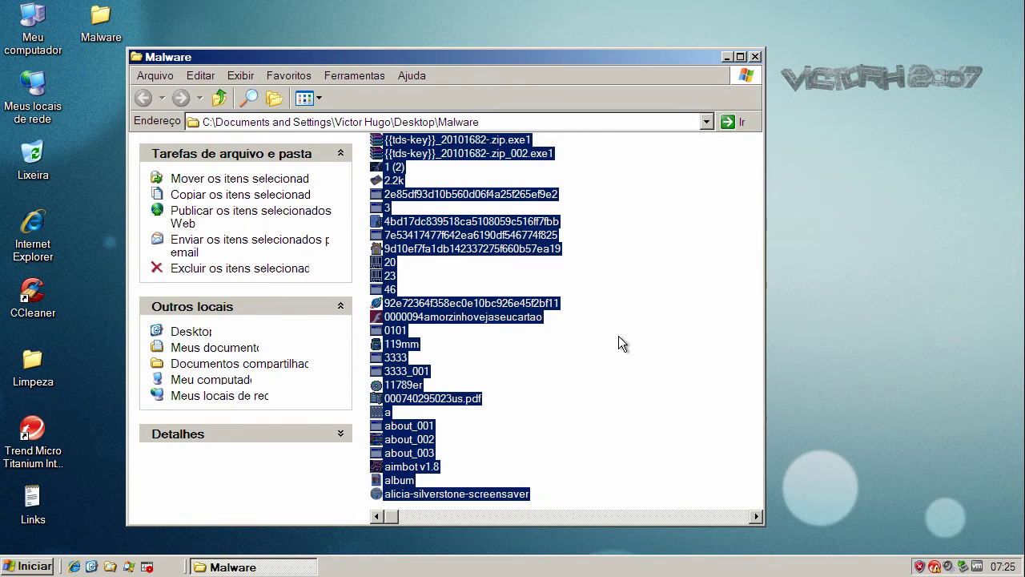
click(632, 273)
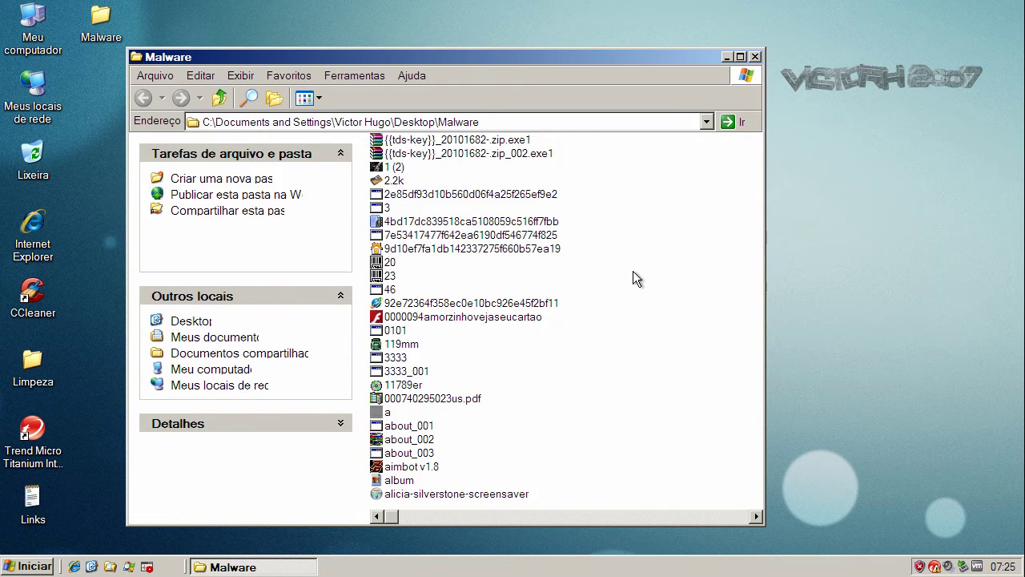
click(755, 57)
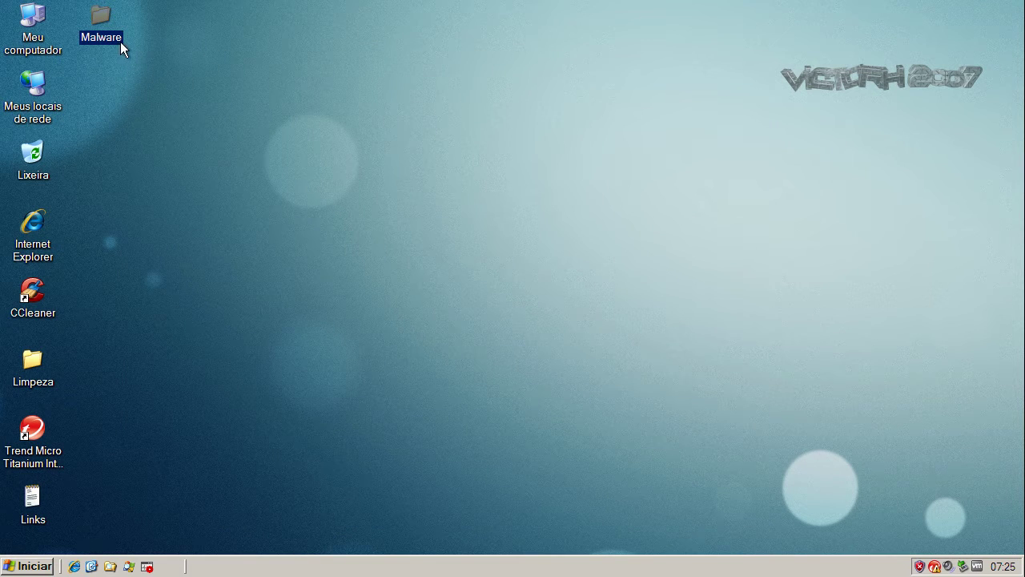
click(219, 66)
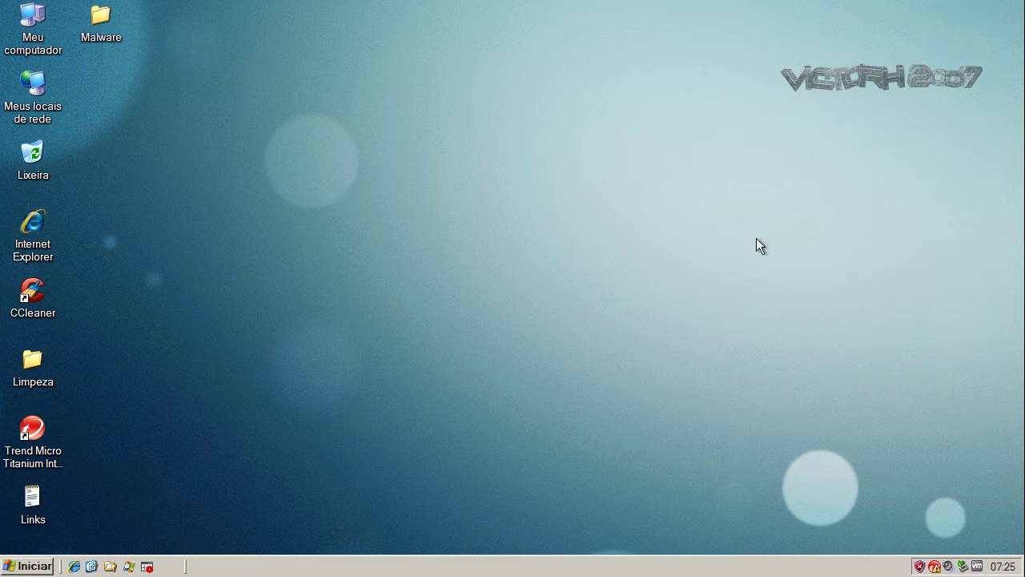
Switch to Trend Micro Titanium, re-enable the disabled protection feature and close its main window.
double_click(935, 567)
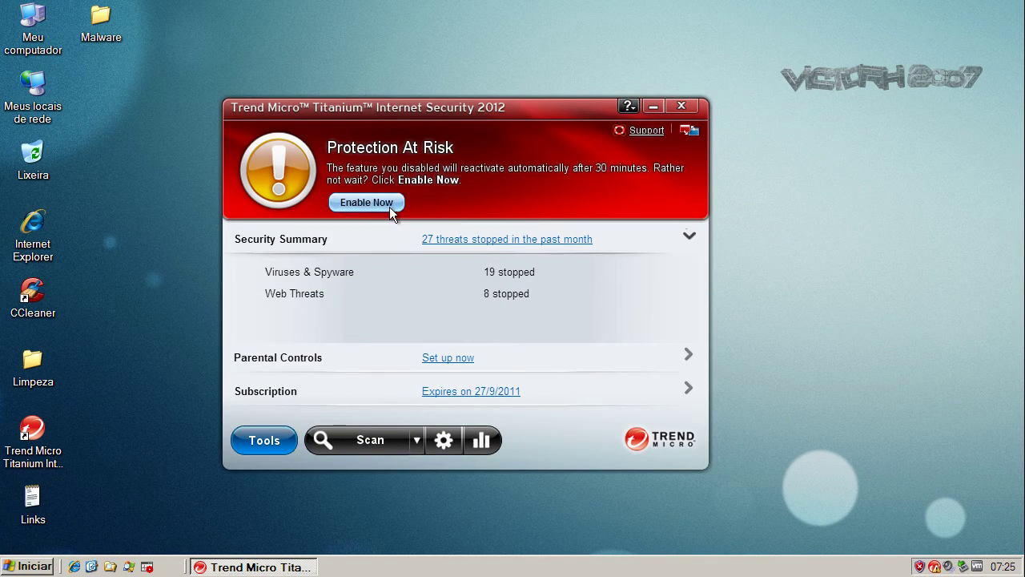
click(385, 201)
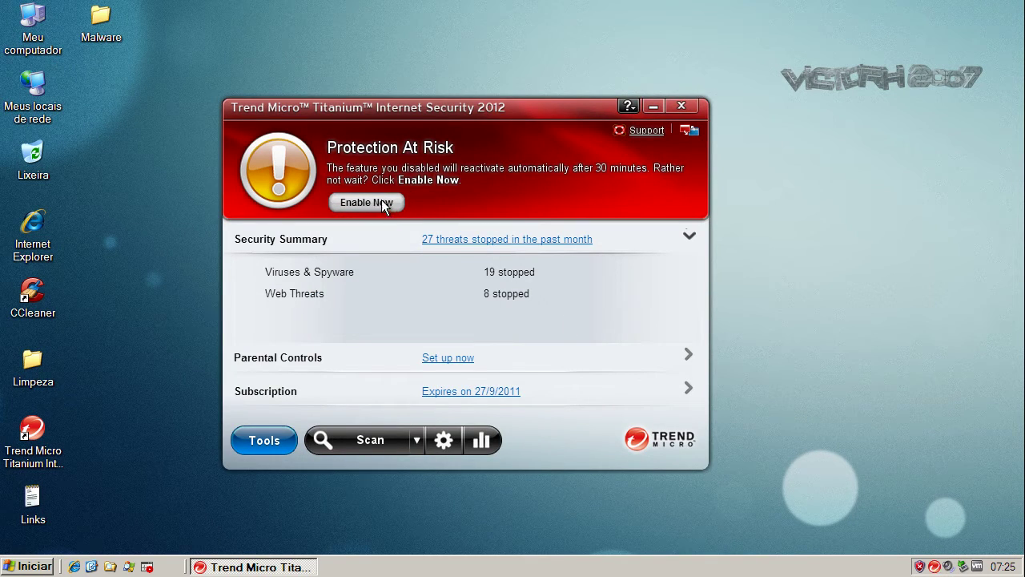
click(681, 106)
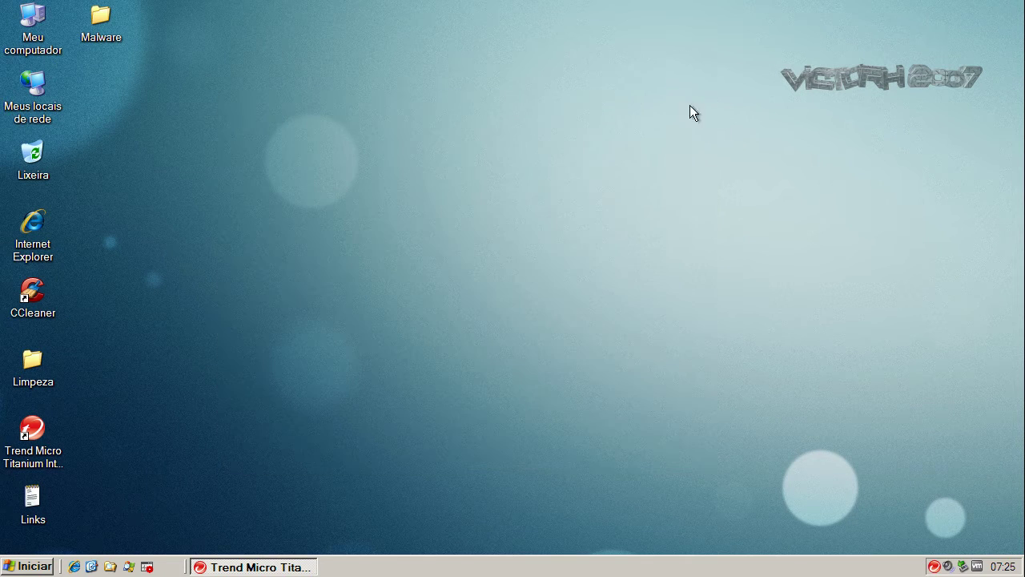
Scan the desktop's Malware folder for security threats with Trend Micro and close the scan results when complete.
right_click(95, 24)
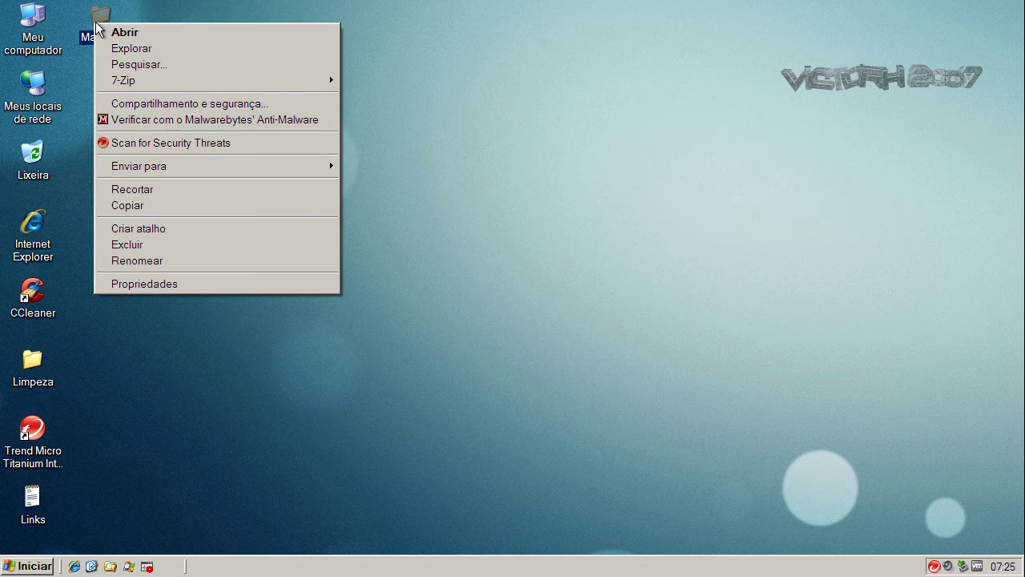
click(140, 144)
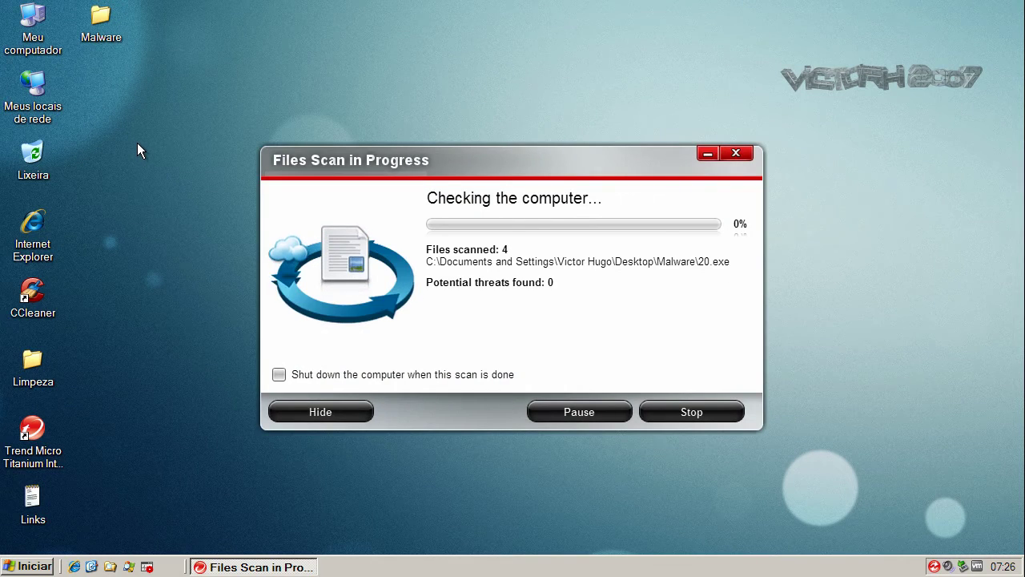
drag(407, 155, 310, 137)
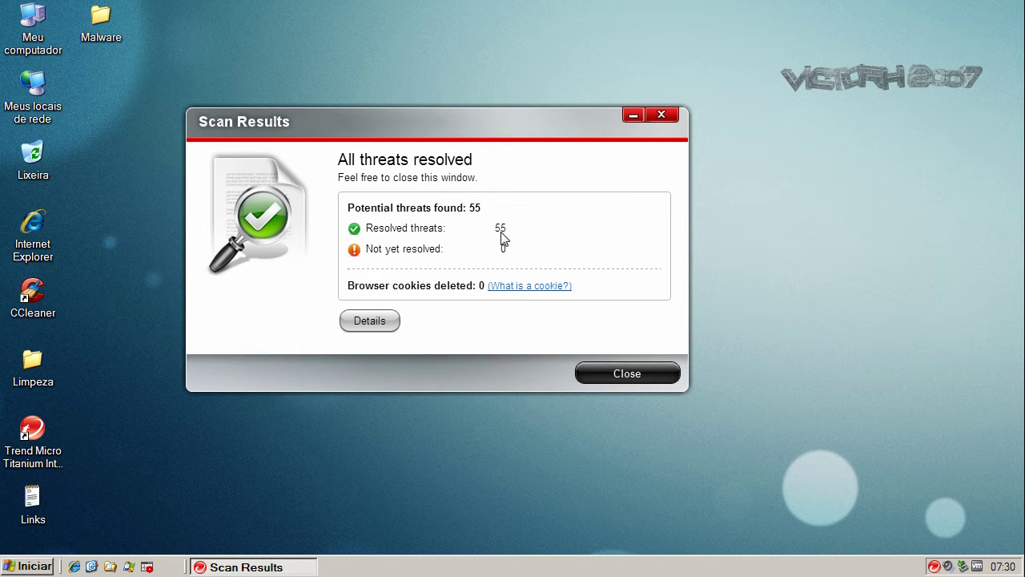
click(624, 374)
Run two further Trend Micro security scans on the desktop's Malware folder, closing the scan results after each one.
right_click(102, 22)
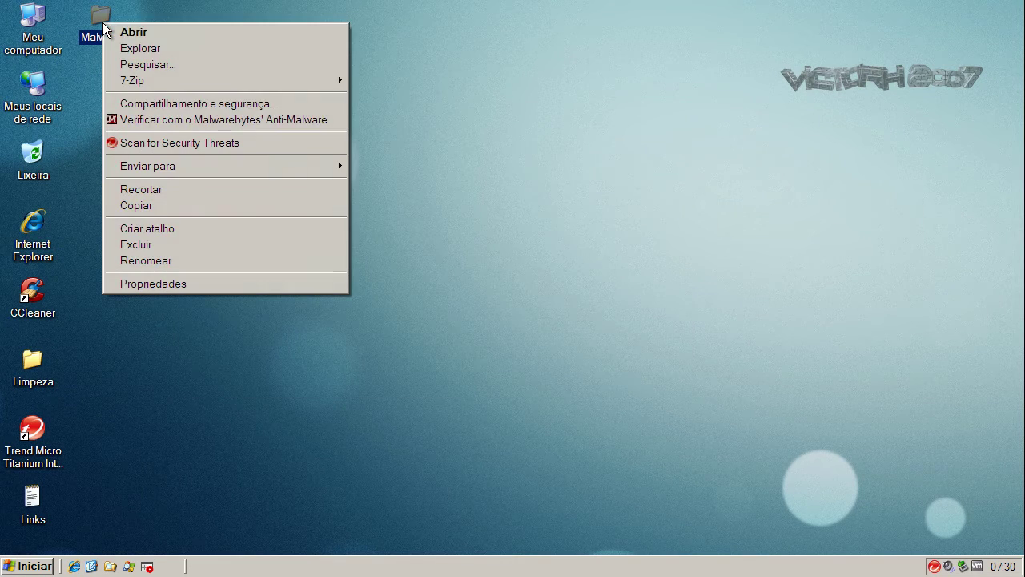
click(137, 143)
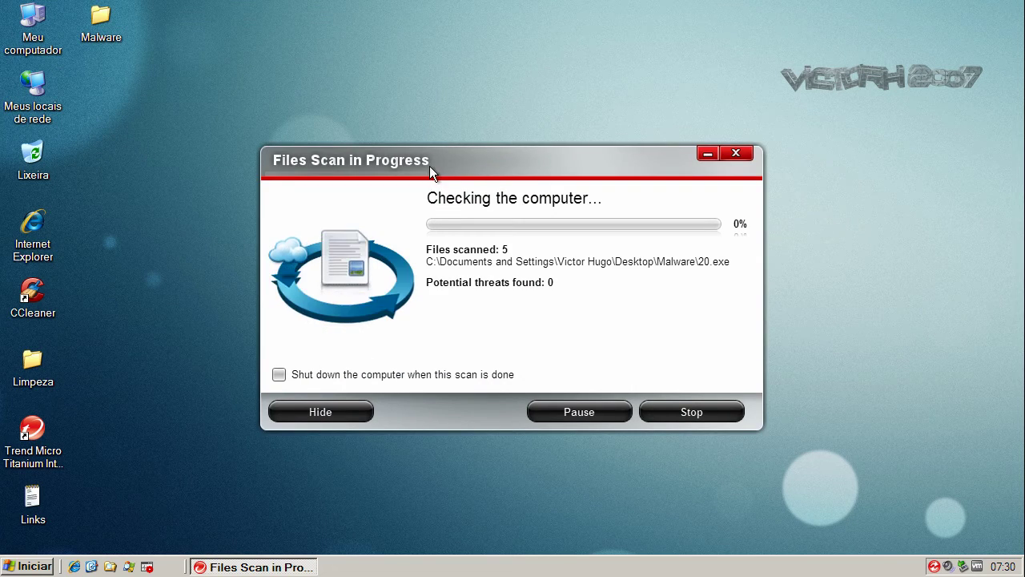
drag(429, 166, 339, 140)
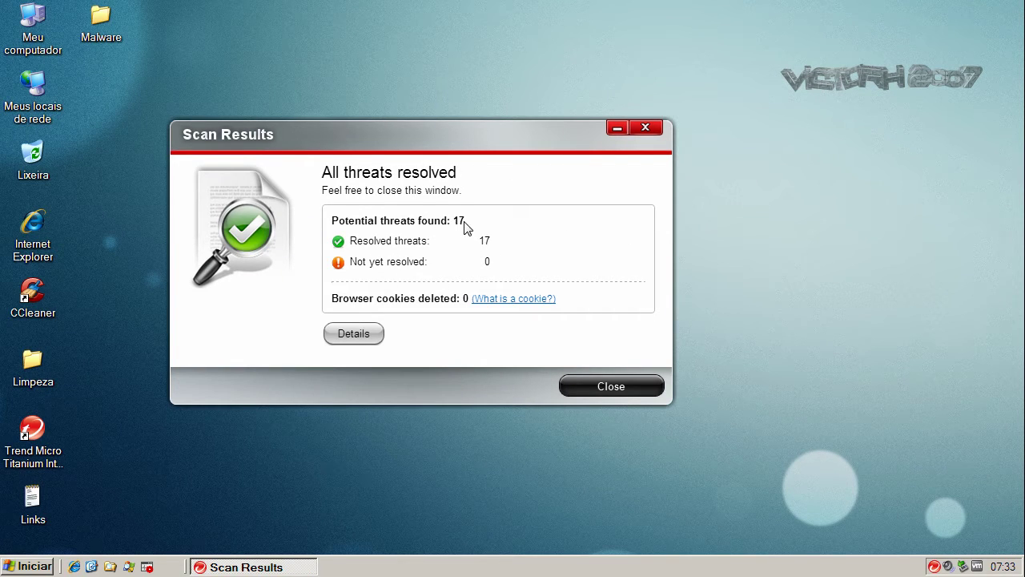
click(612, 386)
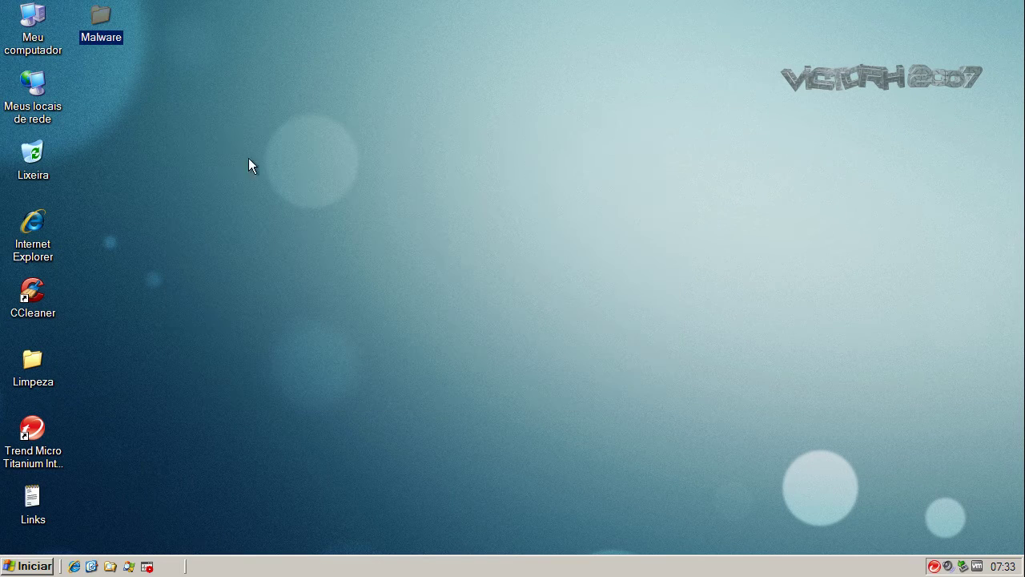
right_click(105, 26)
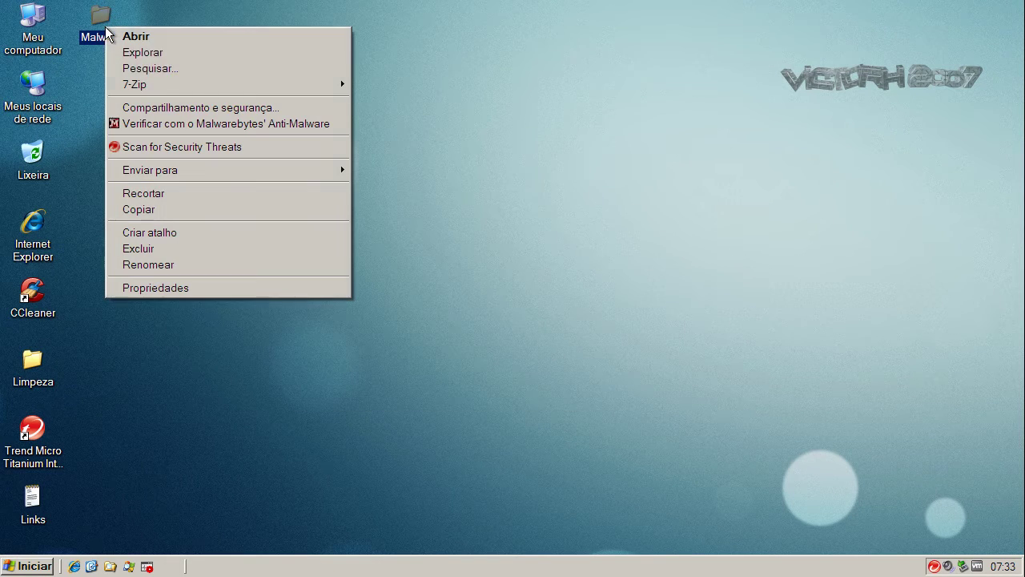
click(138, 150)
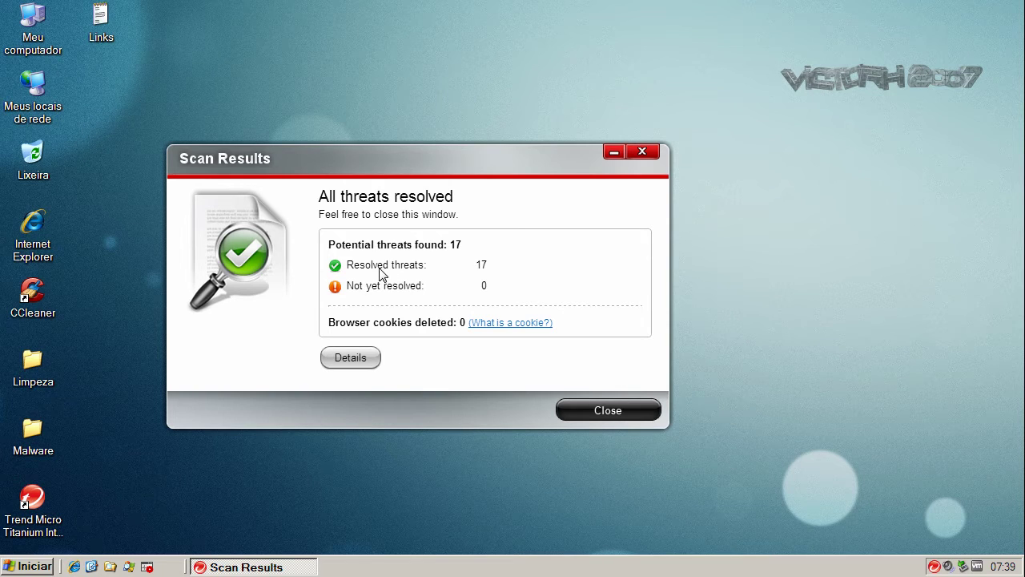
click(595, 408)
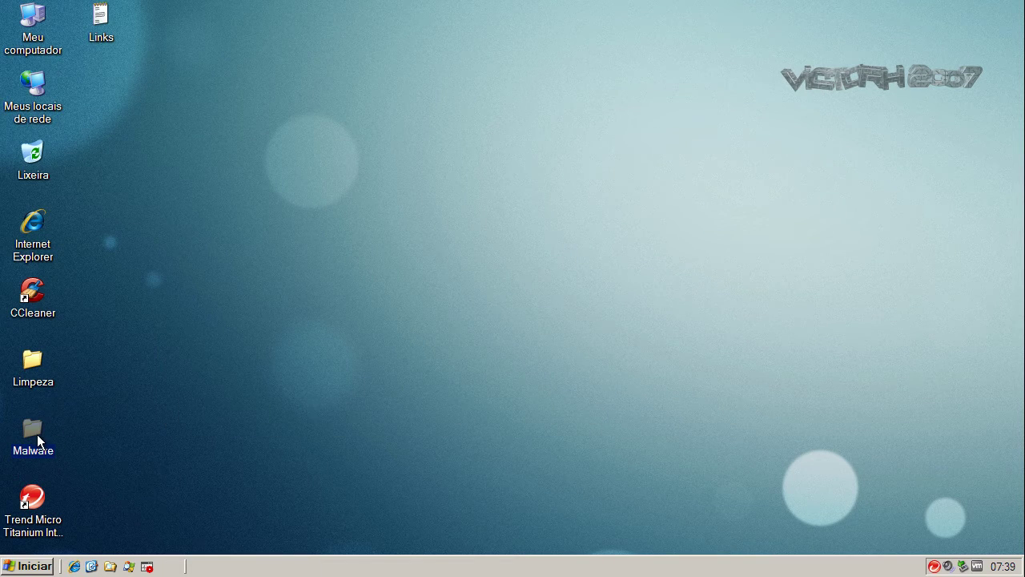
Open the Malware folder, check the combined properties of all remaining files, and close the properties and the folder window.
double_click(37, 434)
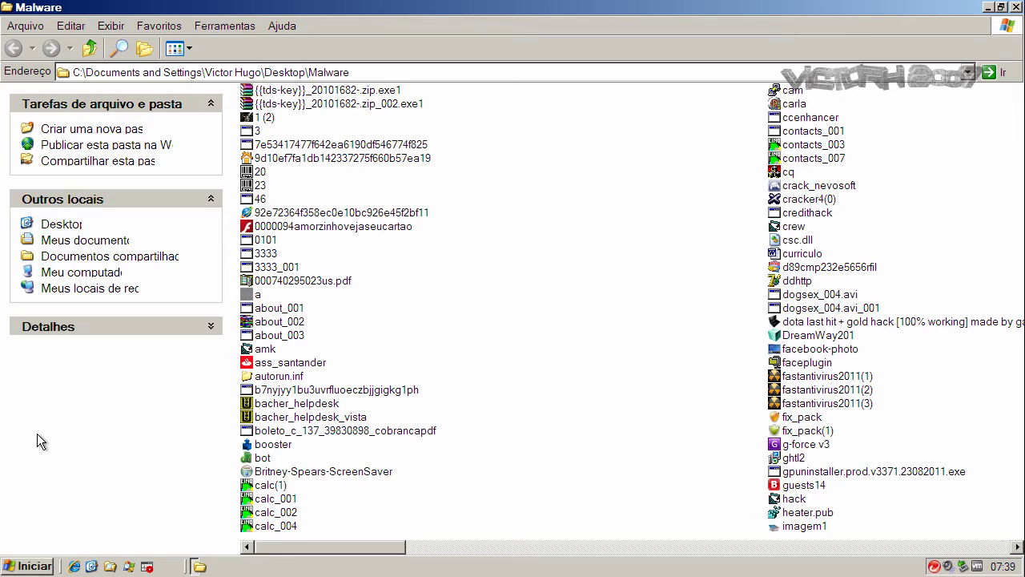
click(310, 285)
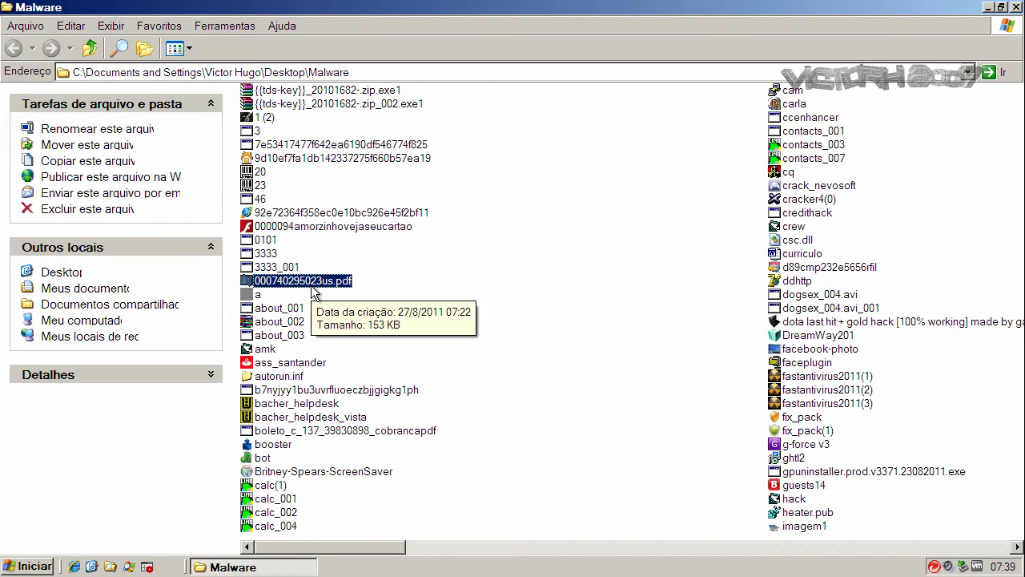
key(ctrl+a)
right_click(328, 227)
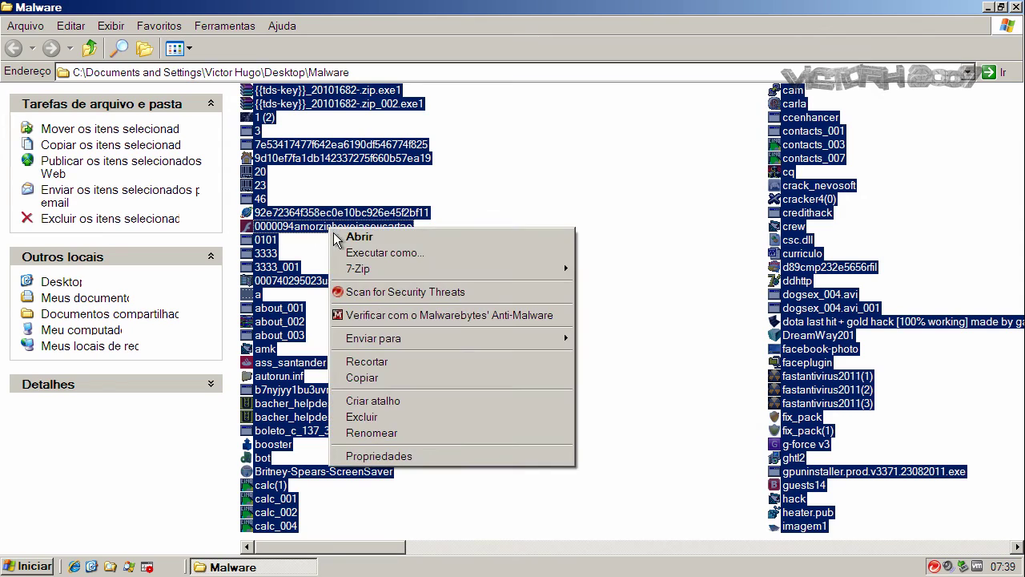
click(379, 456)
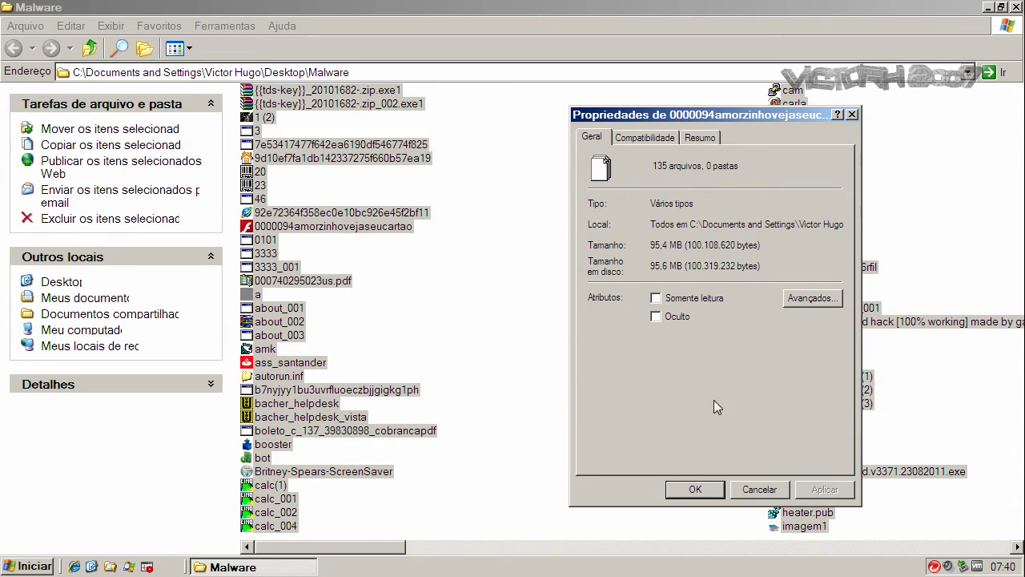
click(767, 492)
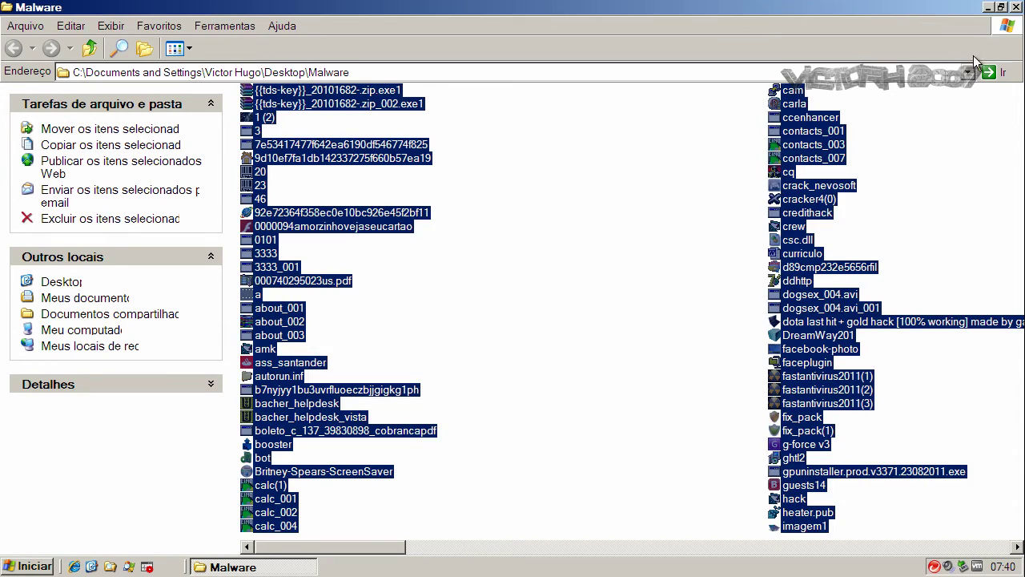
click(1016, 7)
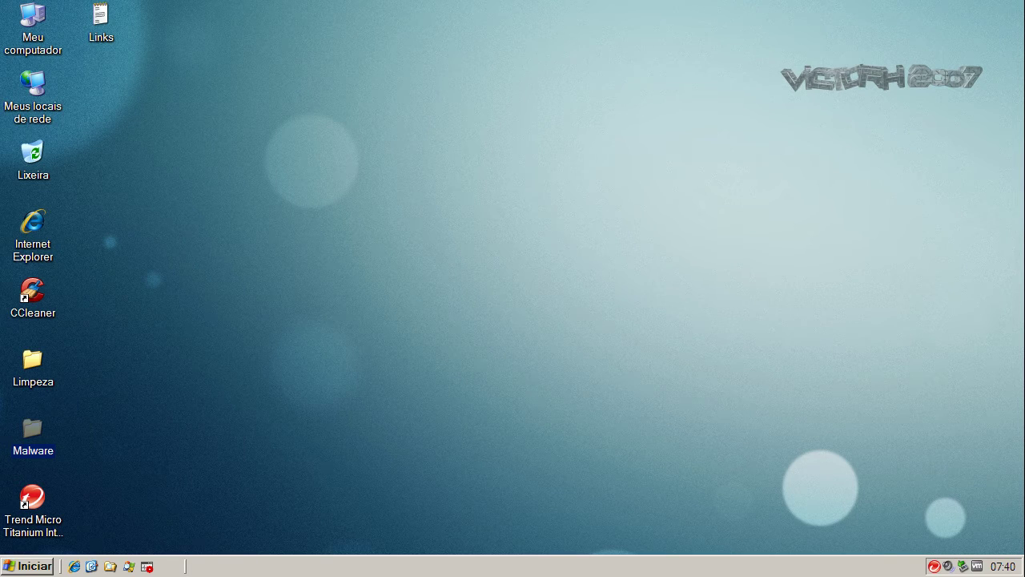
Subtract 135 from 178 in the calculator to work out how many malware samples were removed.
click(103, 453)
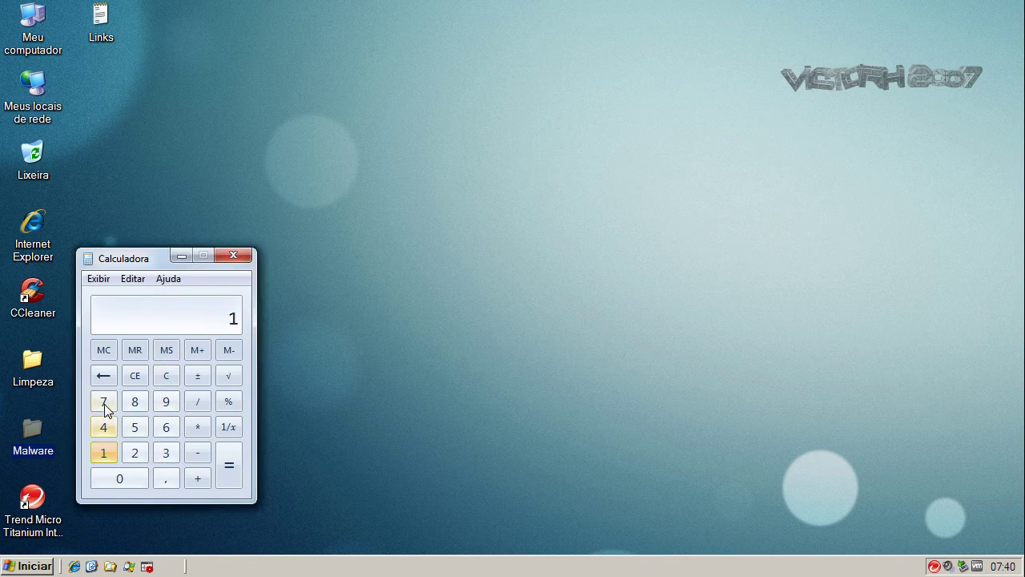
click(104, 407)
click(134, 403)
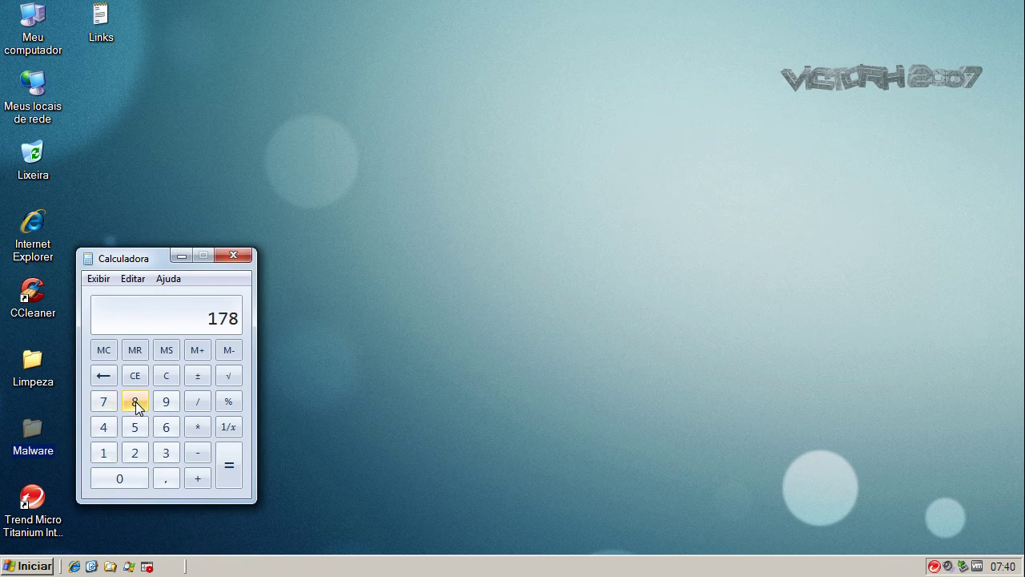
click(201, 454)
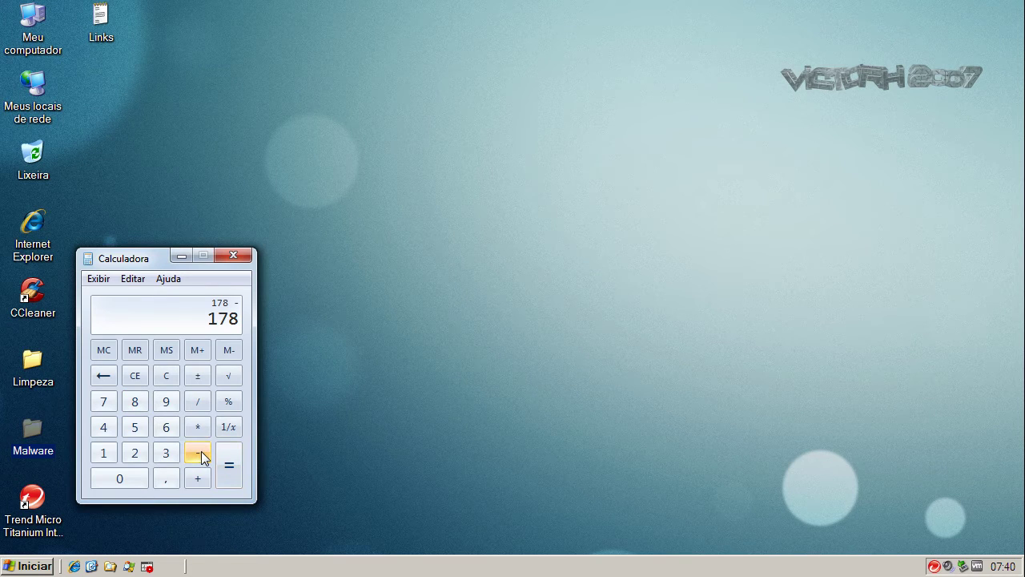
click(102, 454)
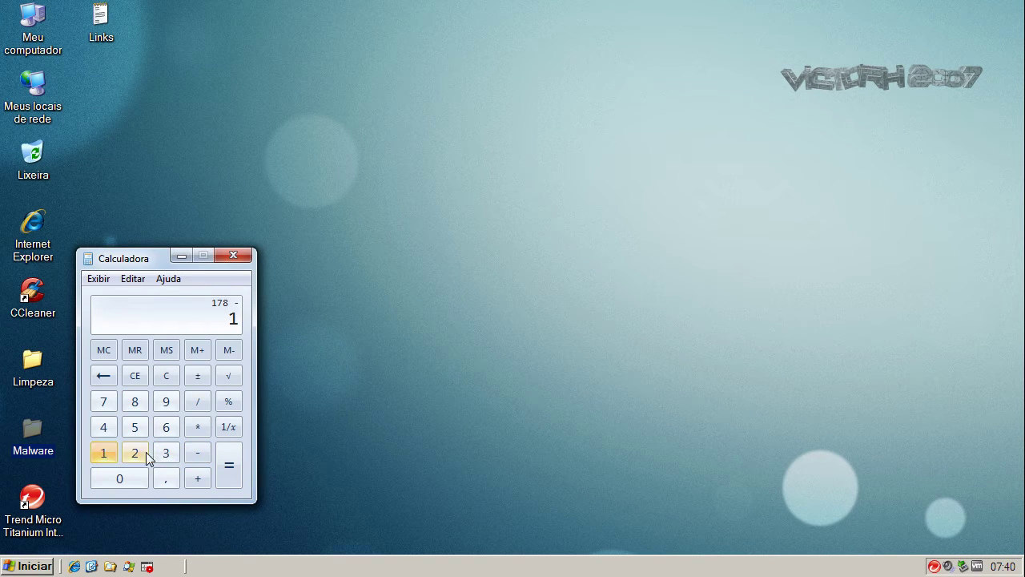
click(167, 455)
click(133, 426)
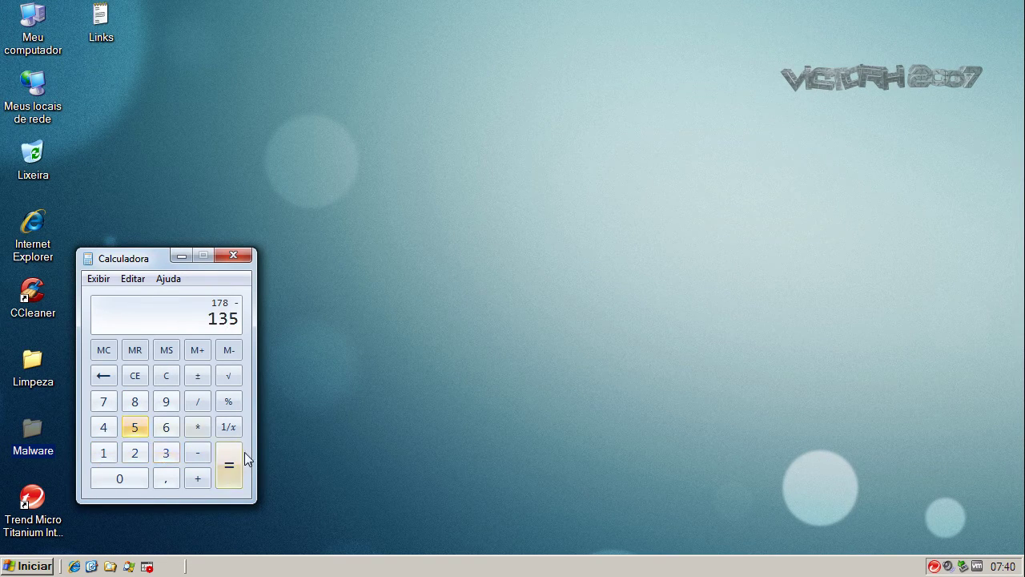
click(235, 462)
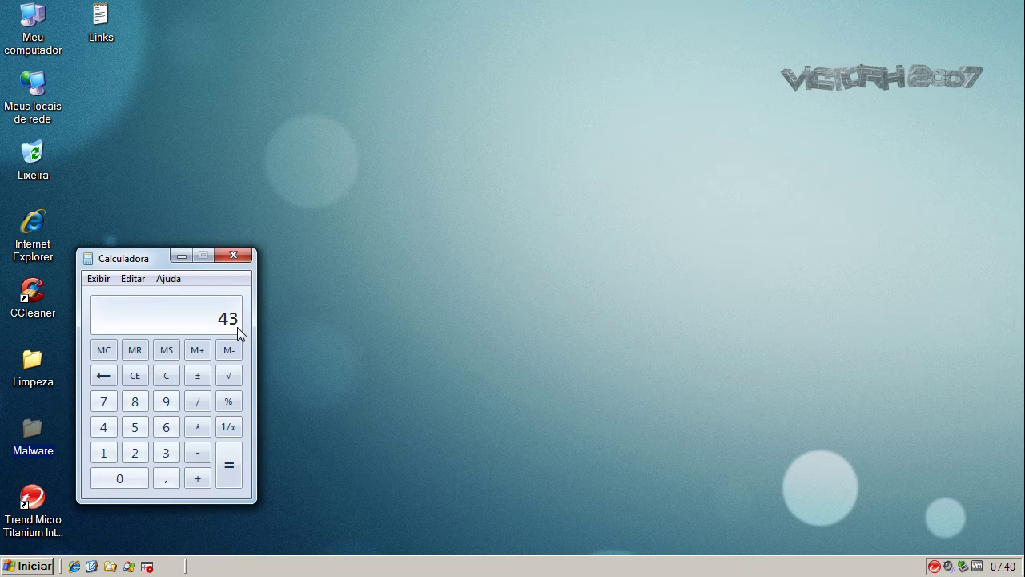
Multiply the difference by 100 and divide by 178 to get the detection percentage, closing the calculator when done.
click(199, 424)
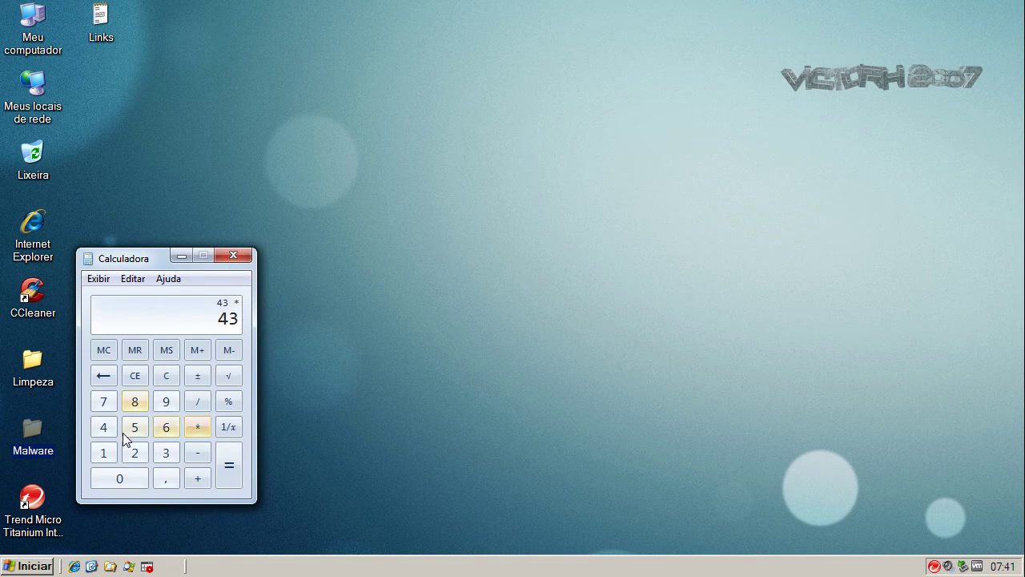
click(105, 451)
click(120, 478)
click(120, 478)
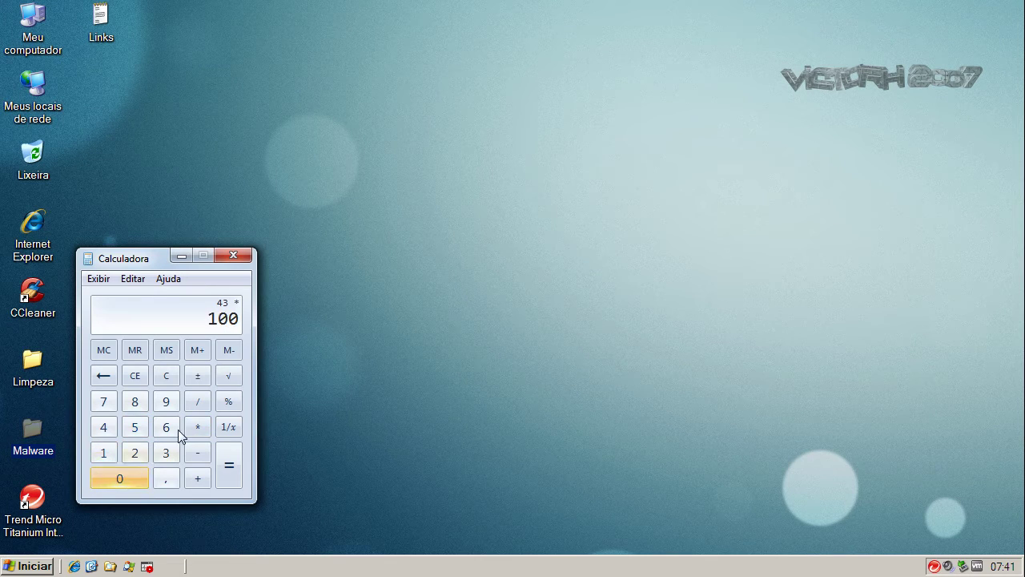
click(200, 405)
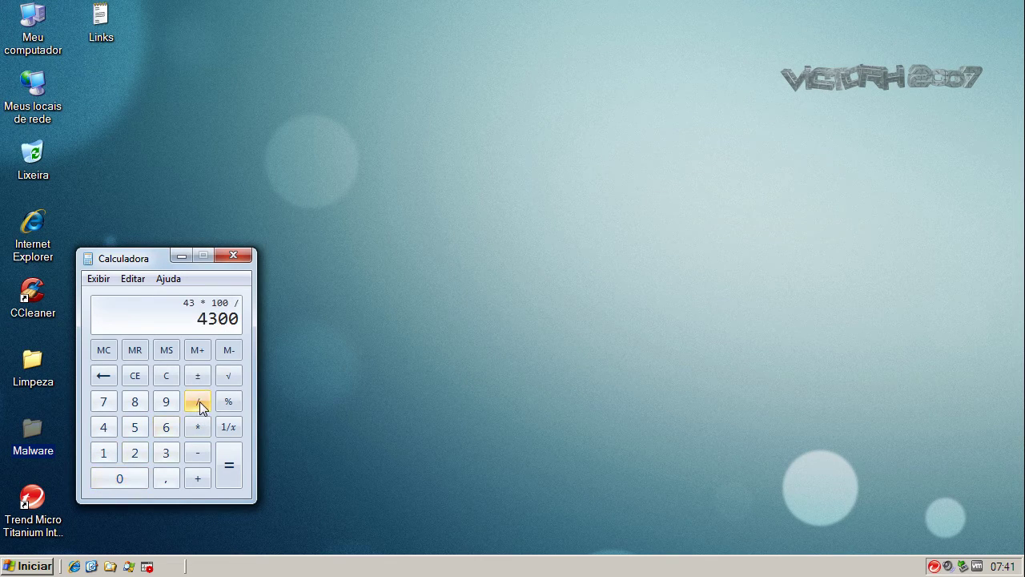
click(103, 452)
click(104, 401)
click(135, 402)
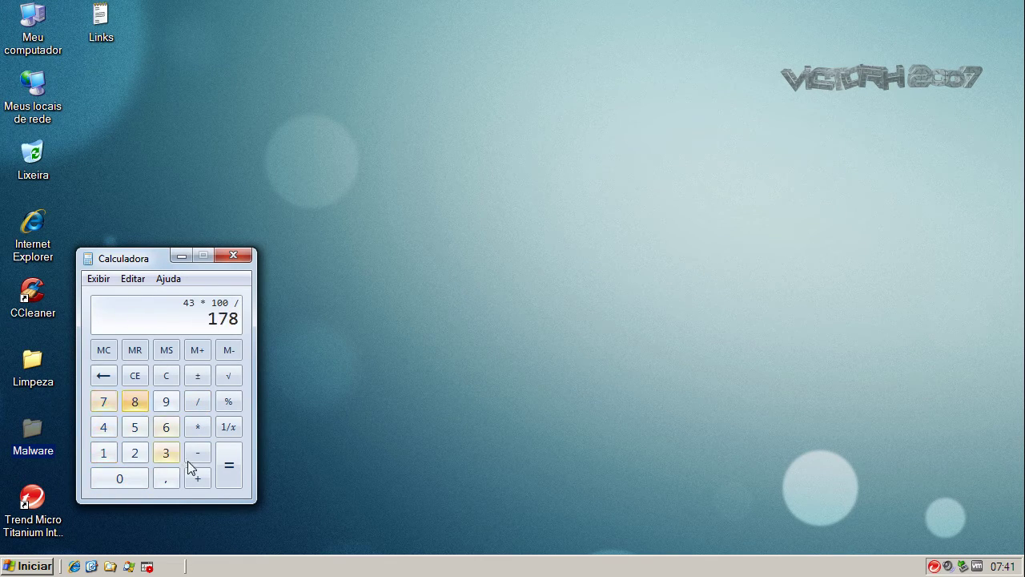
click(226, 470)
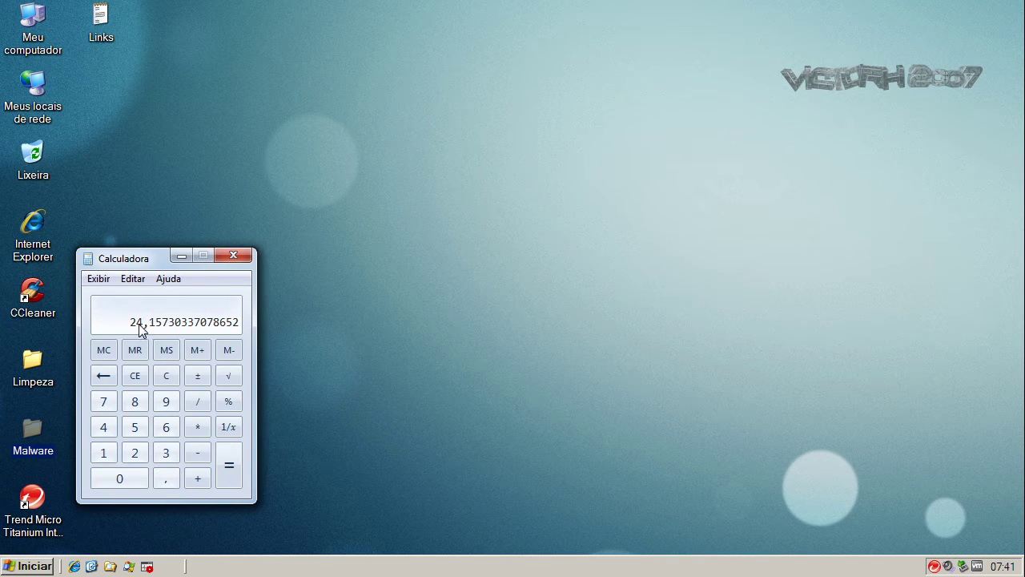
click(233, 256)
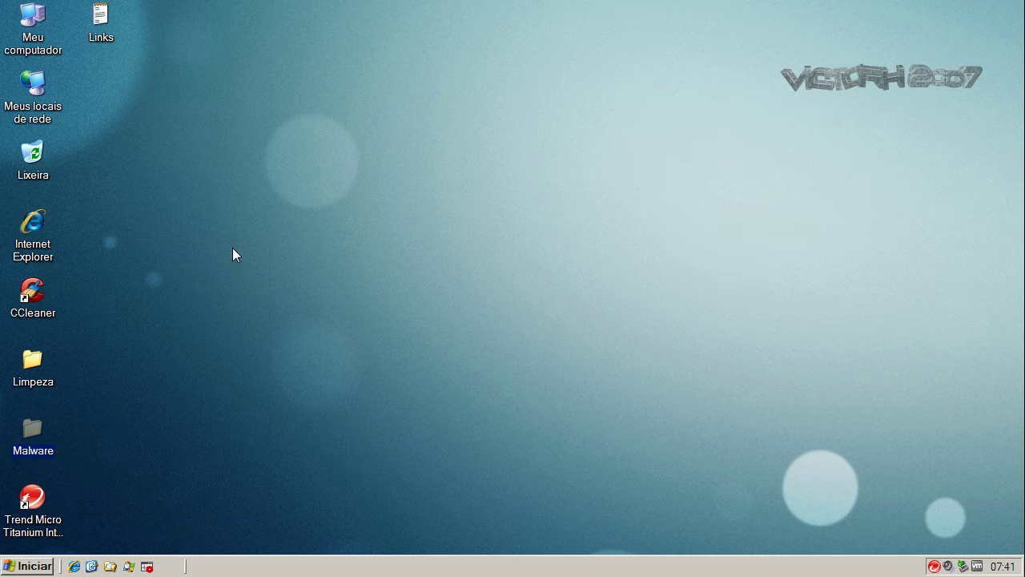
Run samples 1 (2), 9d10ef7fa1db142337275f660b57ea19 and 20 from the Malware folder, and dismiss the blocked-software alert for 20.exe.
double_click(30, 429)
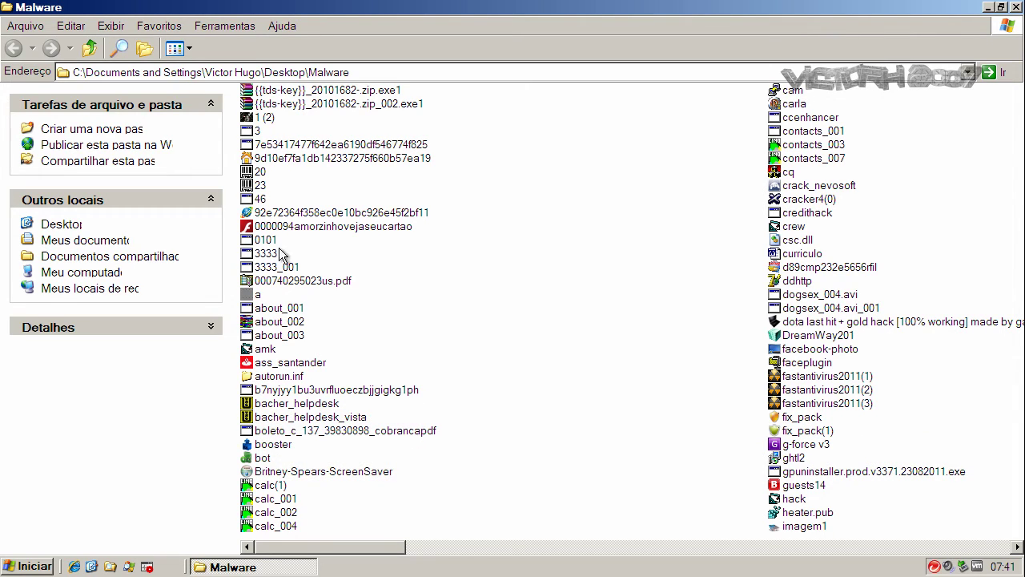
click(265, 117)
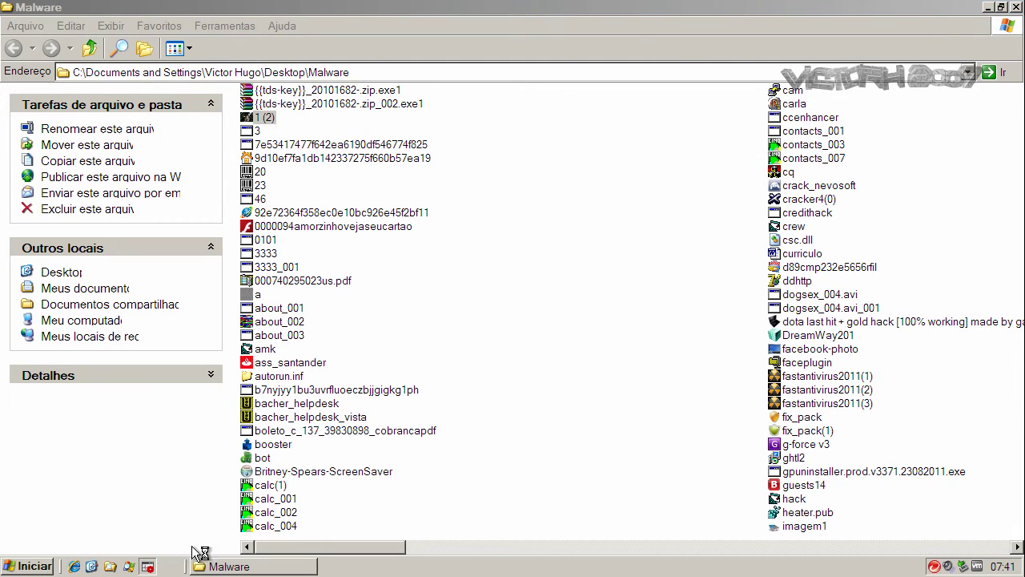
click(544, 328)
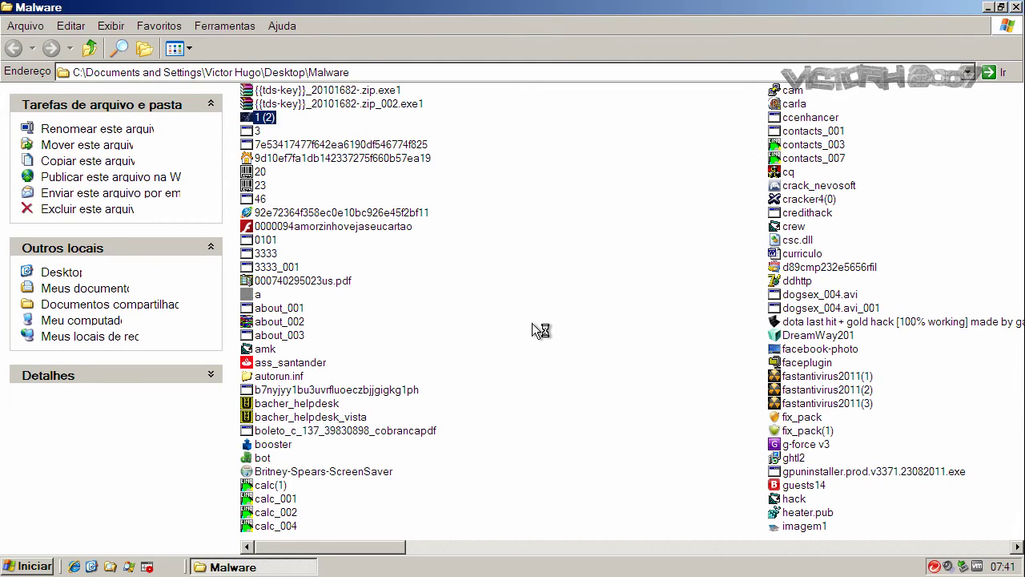
click(281, 159)
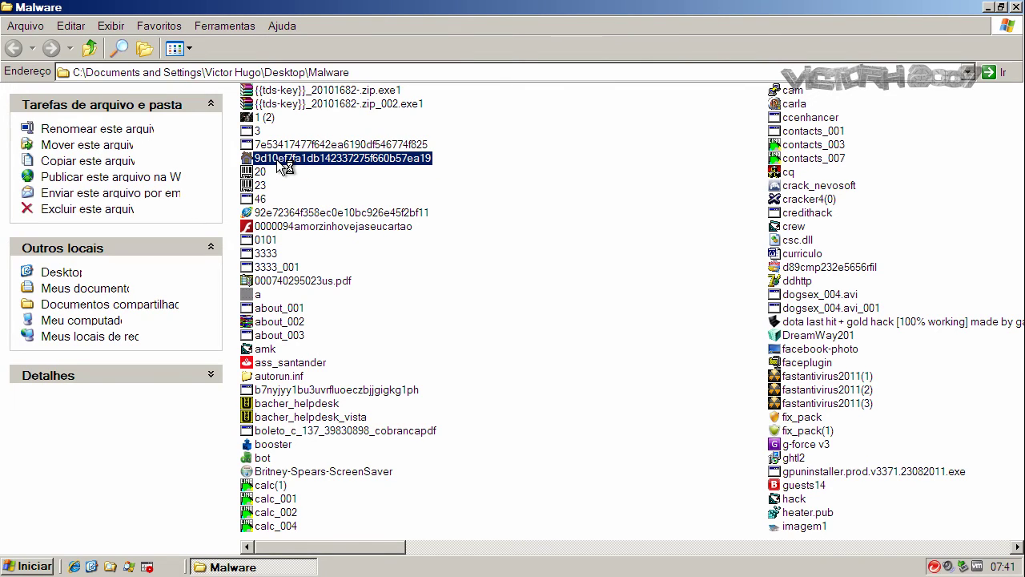
double_click(280, 159)
click(262, 172)
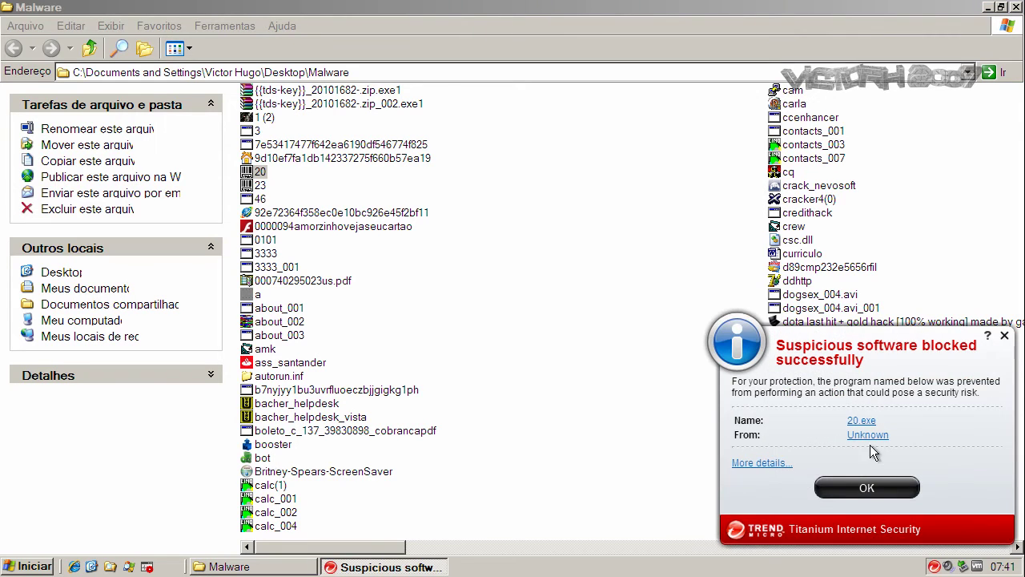
click(866, 486)
Minimize the KillSwitch window and run the booster and Britney-Spears-ScreenSaver samples from the Malware folder.
double_click(267, 471)
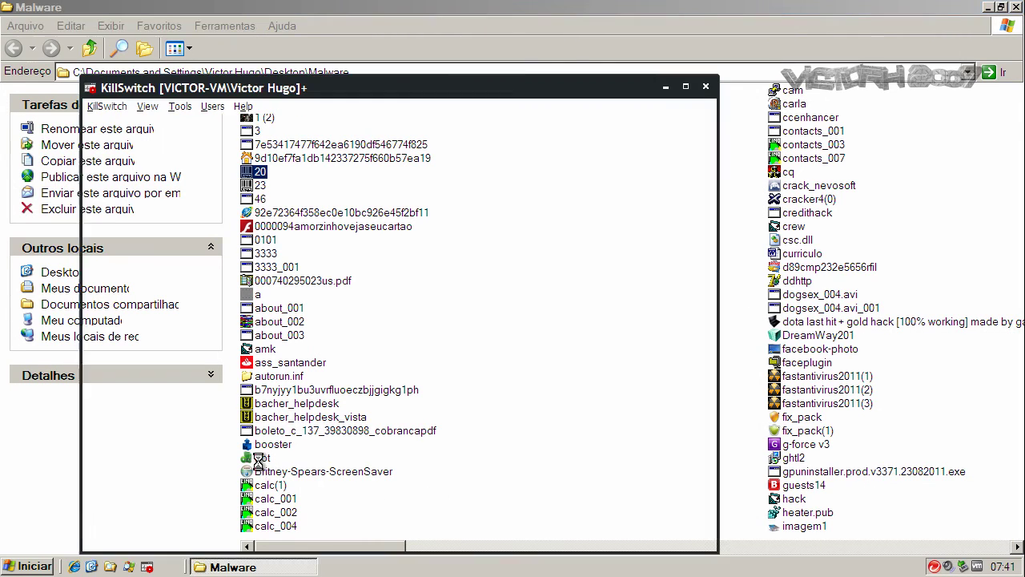
click(666, 88)
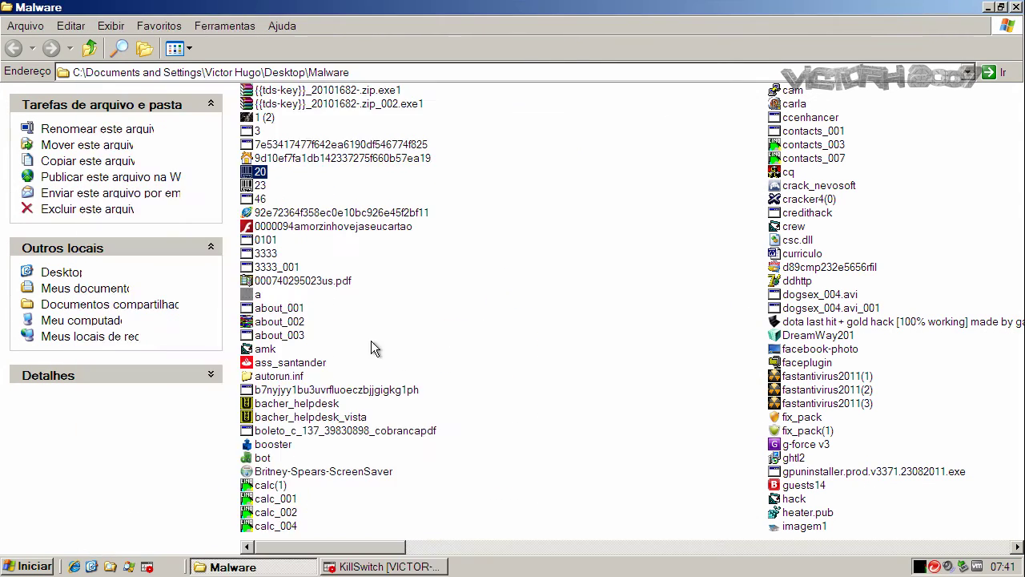
click(269, 446)
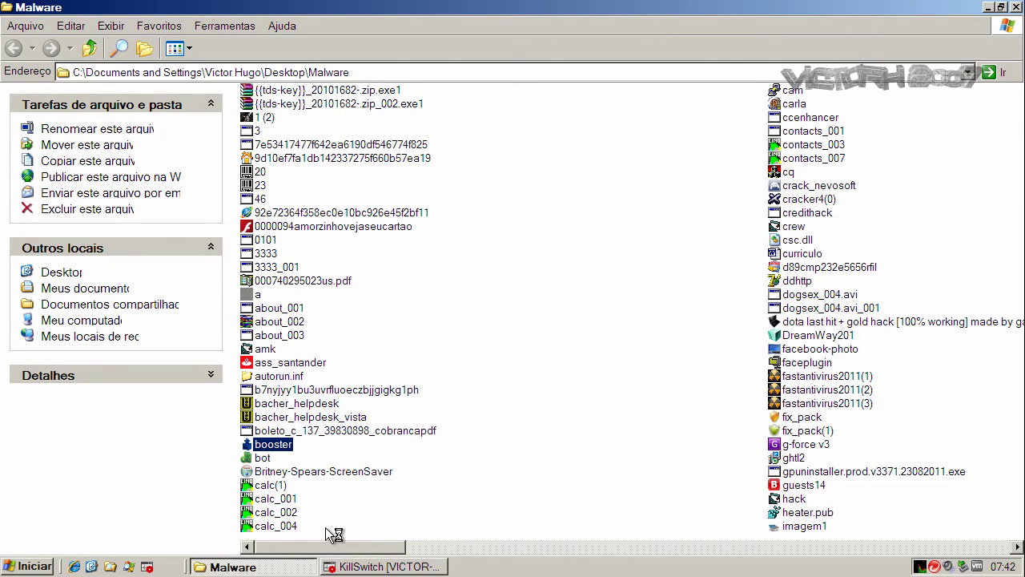
click(285, 472)
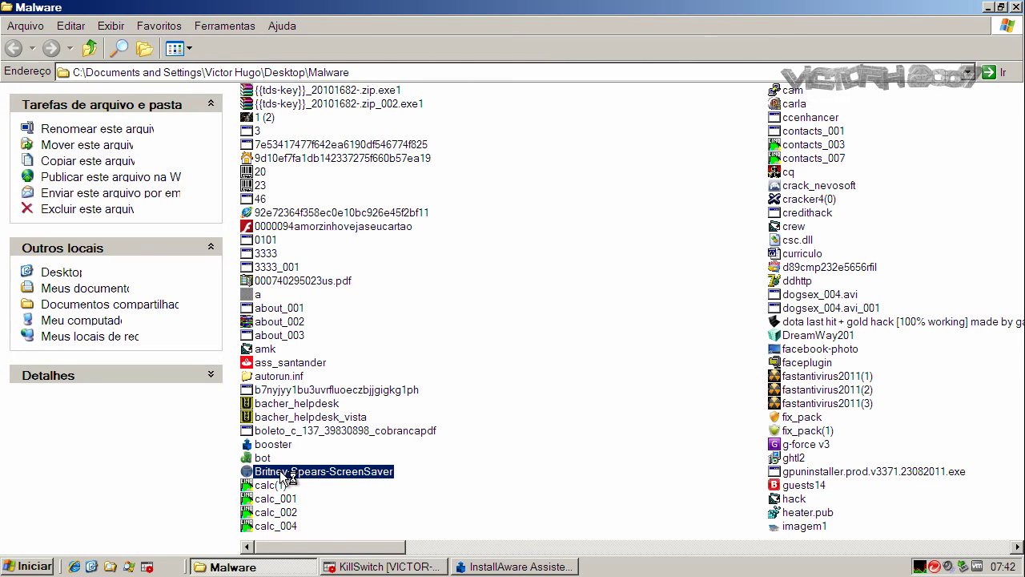
click(281, 471)
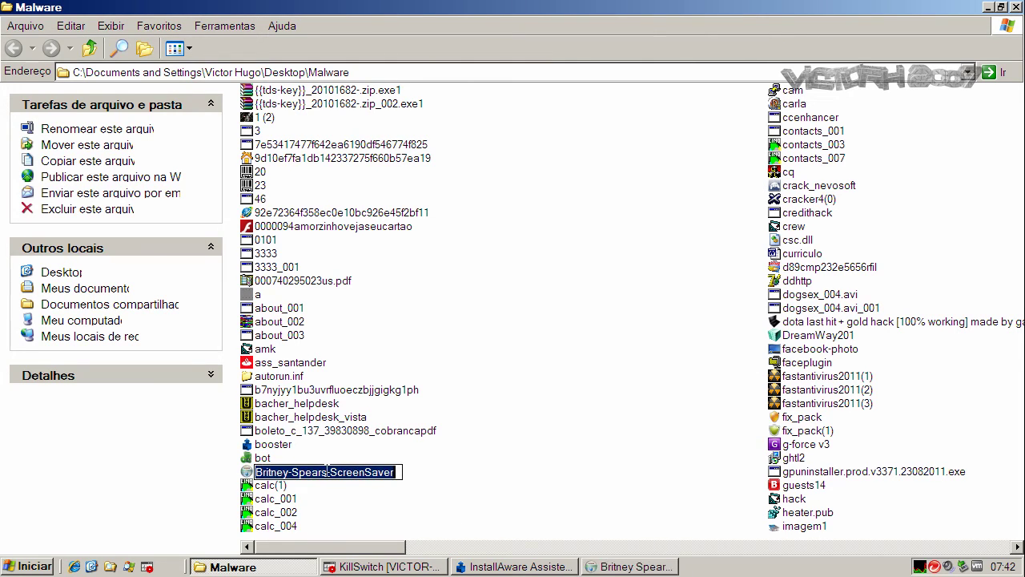
Accept the licence and install the Britney Spears screensaver, minimizing its setup window while the files extract.
click(649, 567)
click(510, 358)
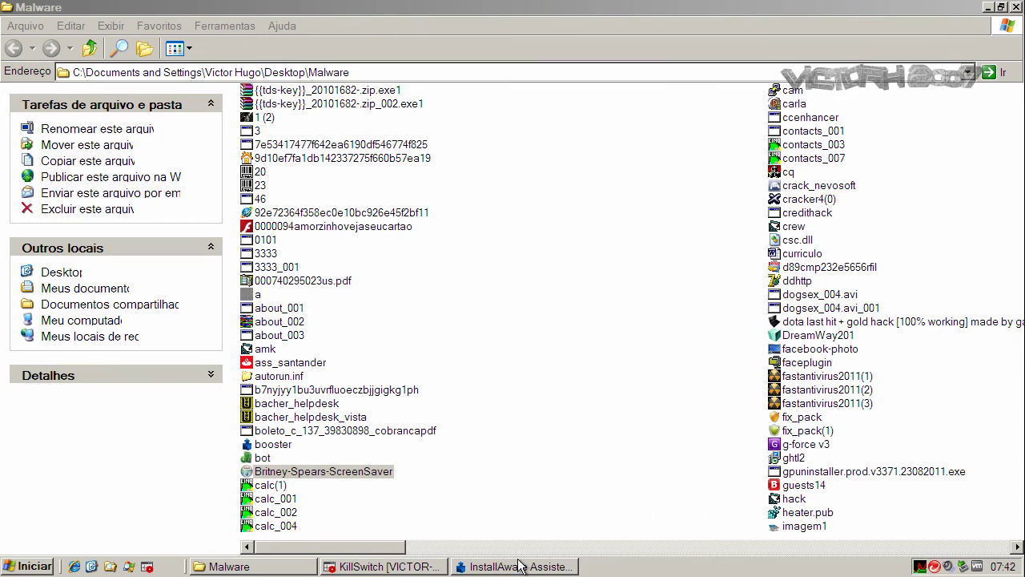
click(617, 421)
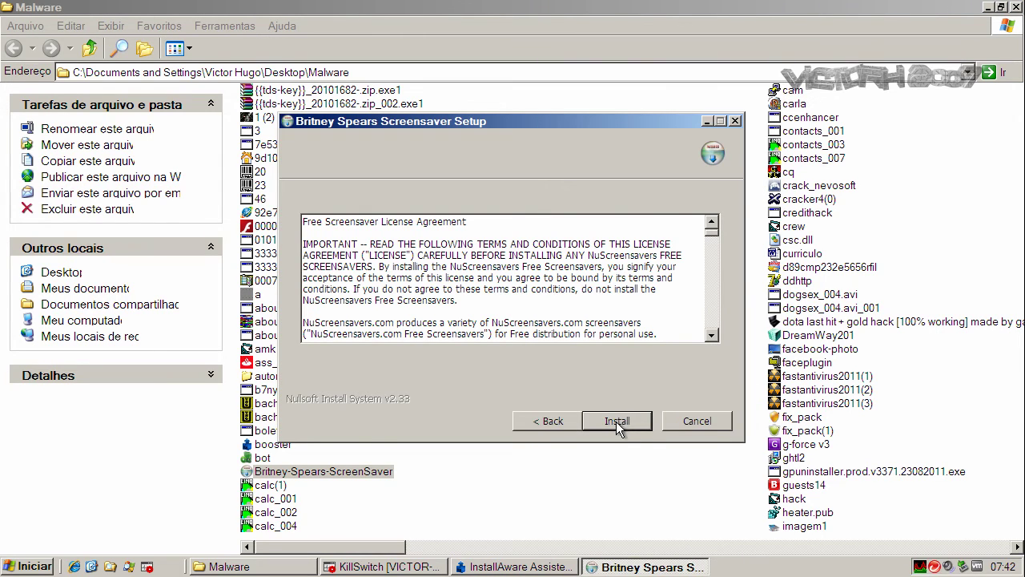
click(618, 424)
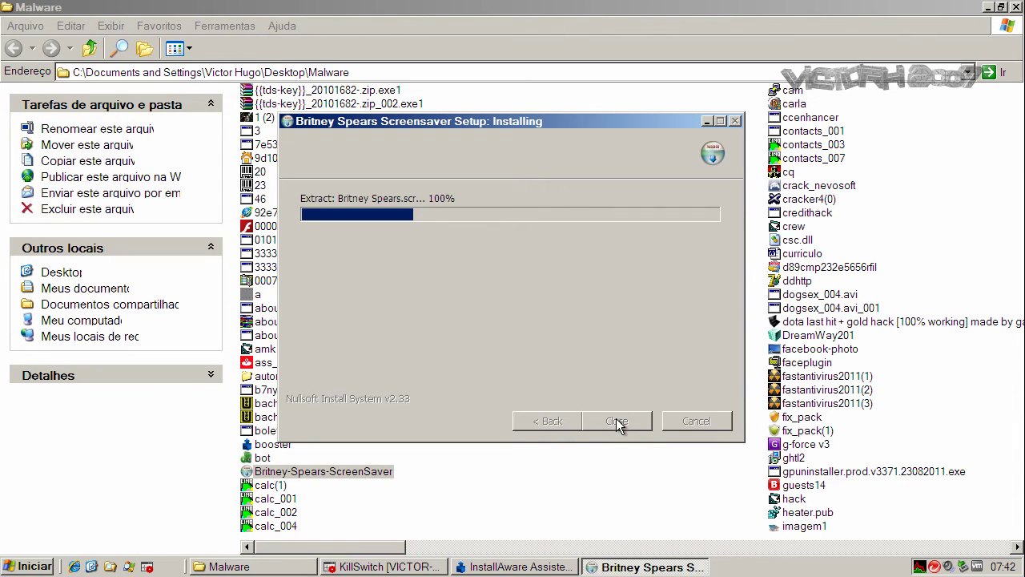
click(710, 121)
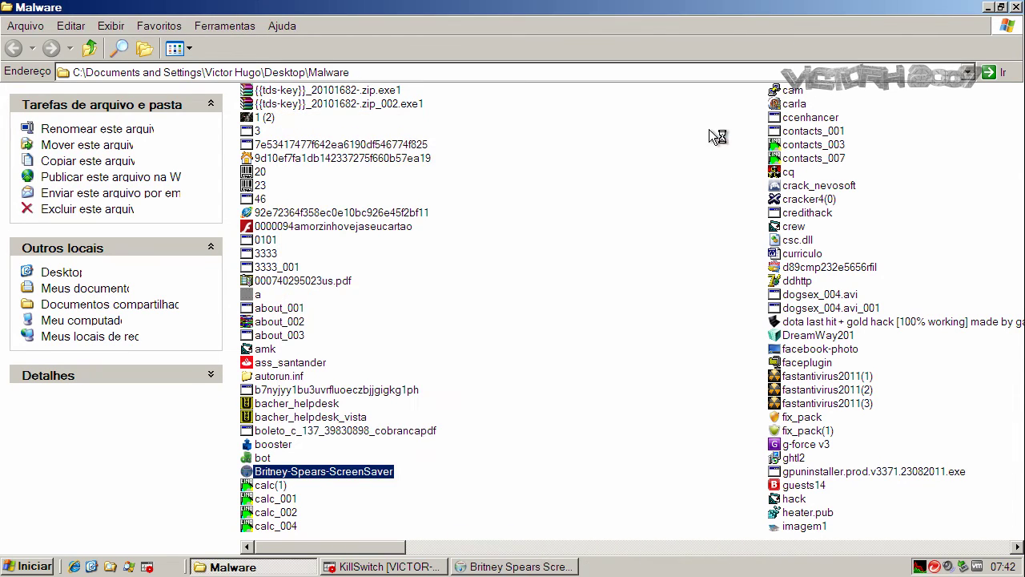
Run calc(1) and dismiss its error, plus the fastantivirus2011(1), facebook-photo and cracker4(0) samples in the Malware folder.
double_click(277, 484)
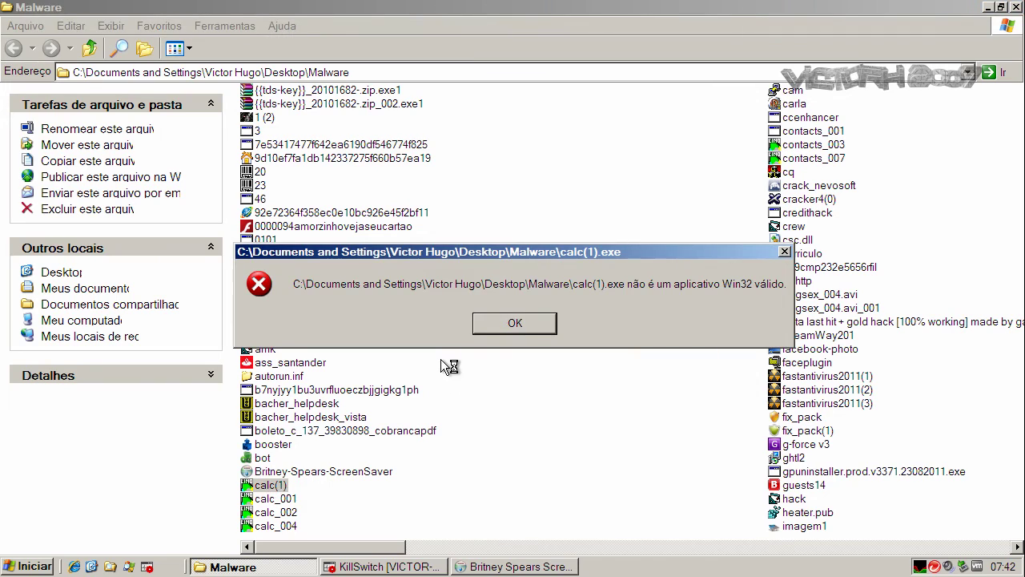
click(522, 324)
click(809, 378)
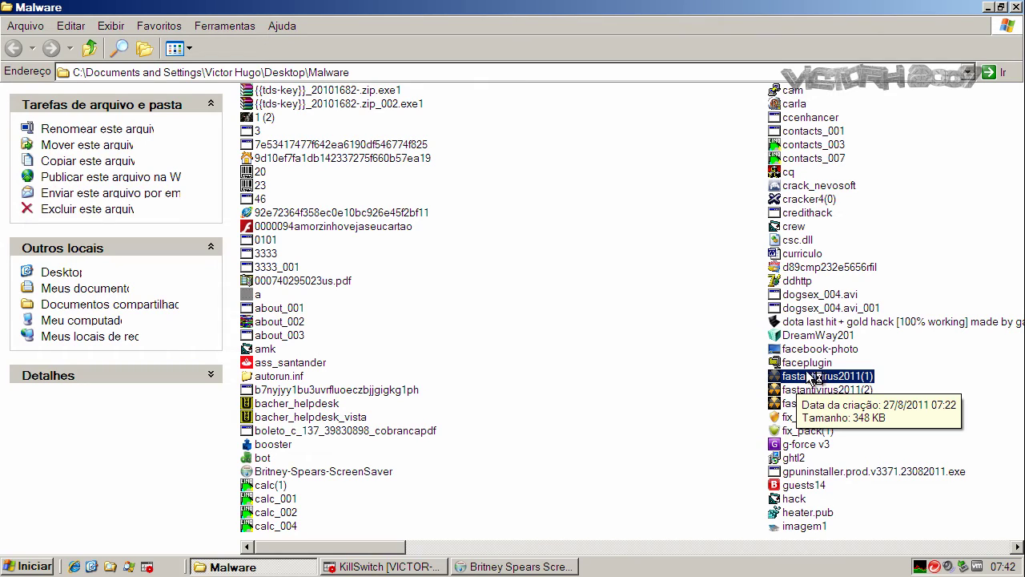
click(805, 351)
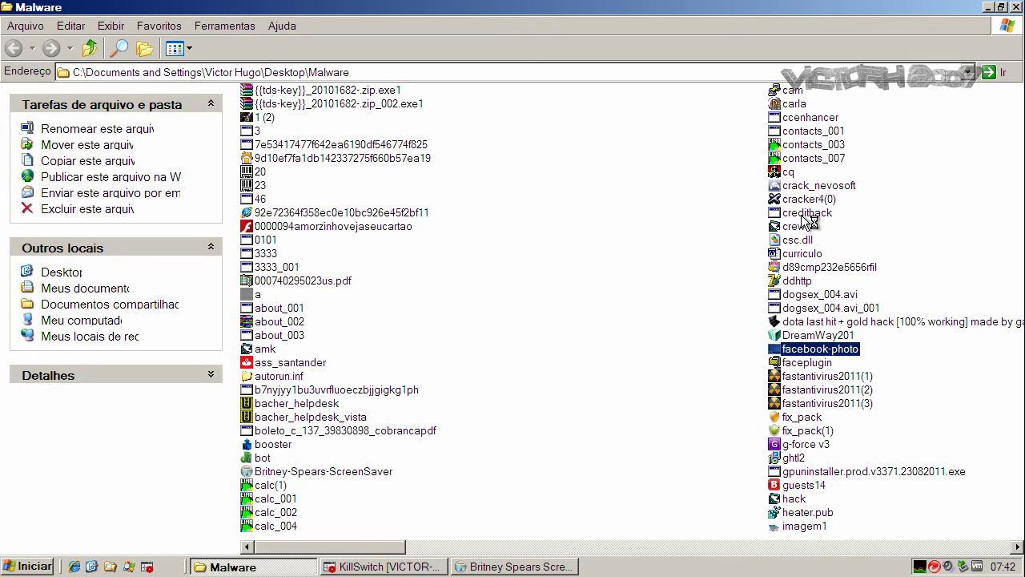
mouse_move(807, 221)
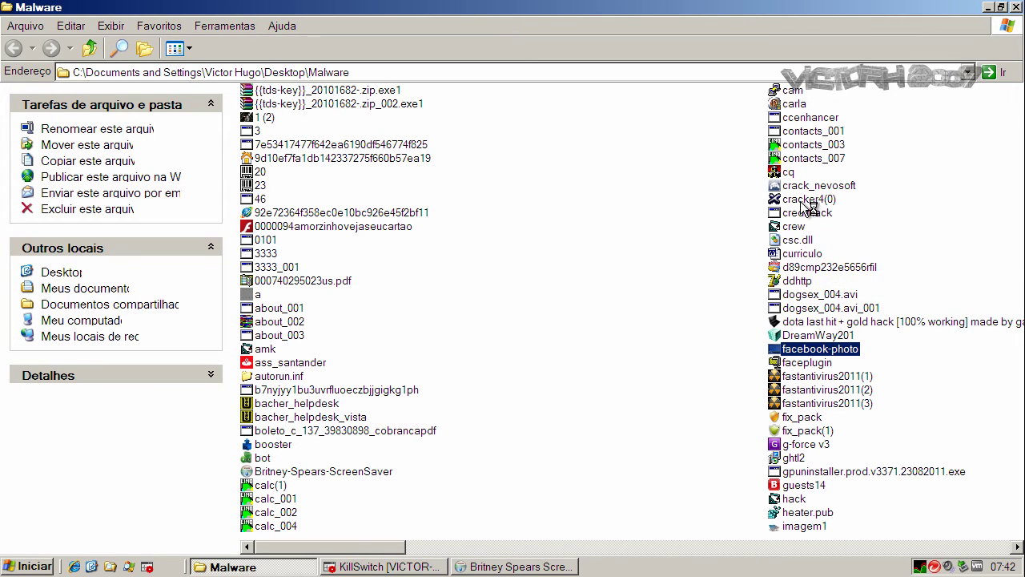
double_click(803, 201)
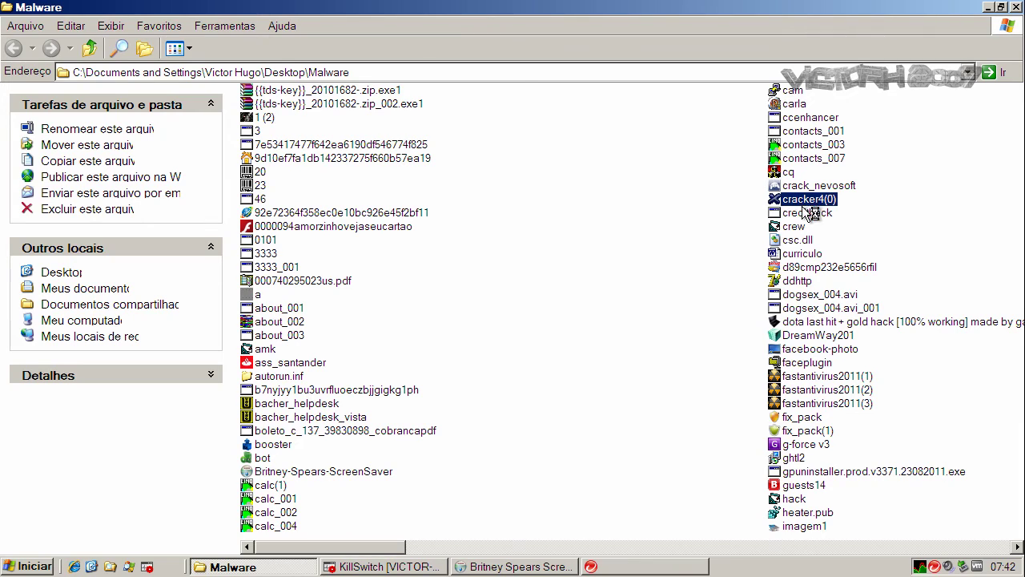
Dismiss the blocked-software alert for fastantivirus2011(1).exe and close the finished Britney Spears screensaver setup.
click(656, 567)
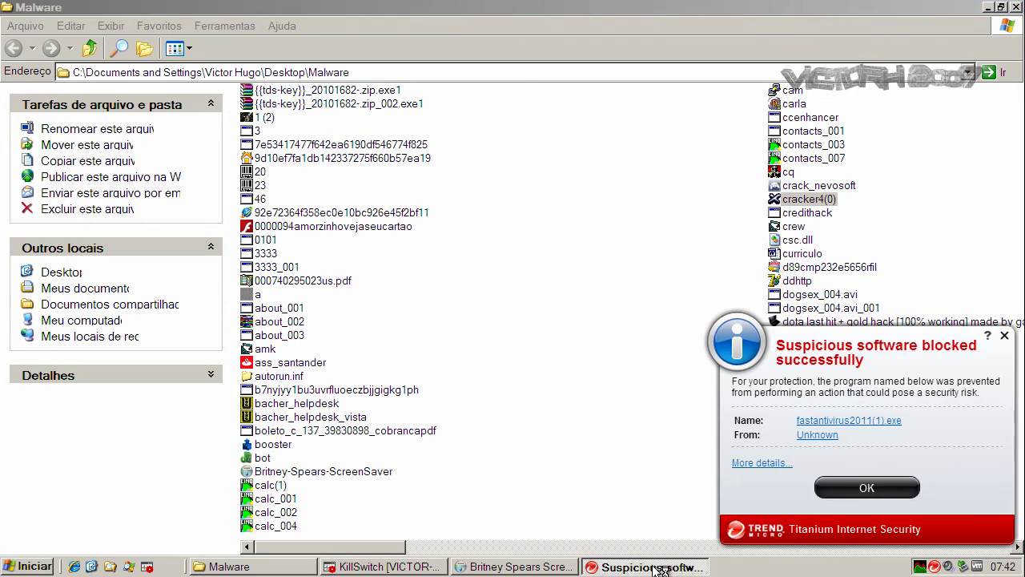
click(872, 485)
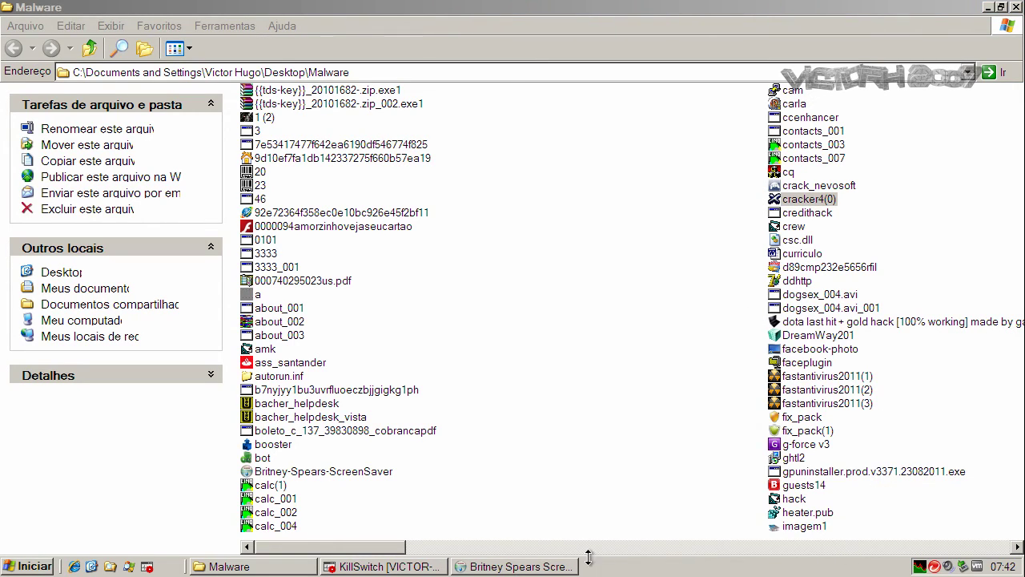
click(559, 569)
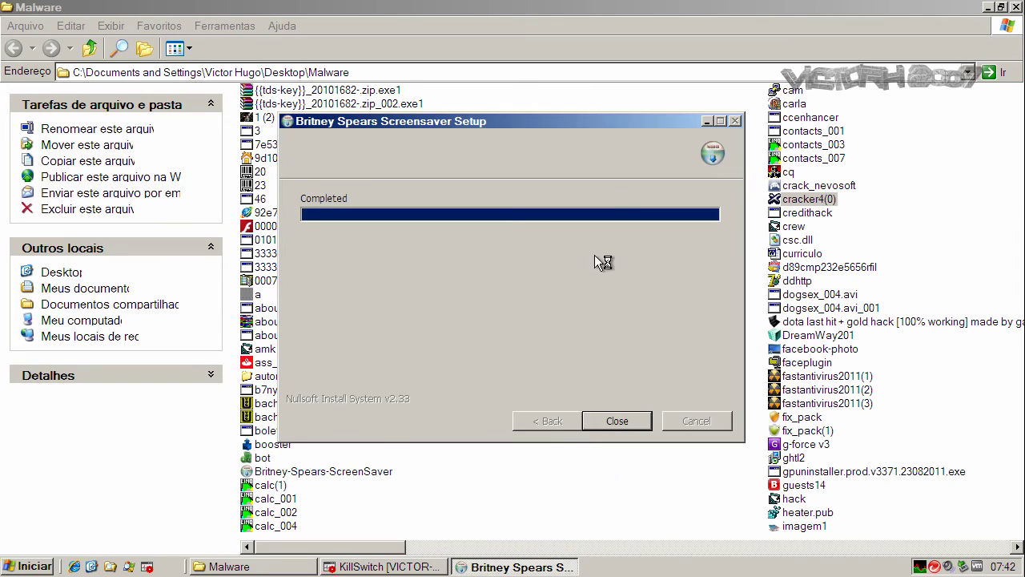
click(615, 357)
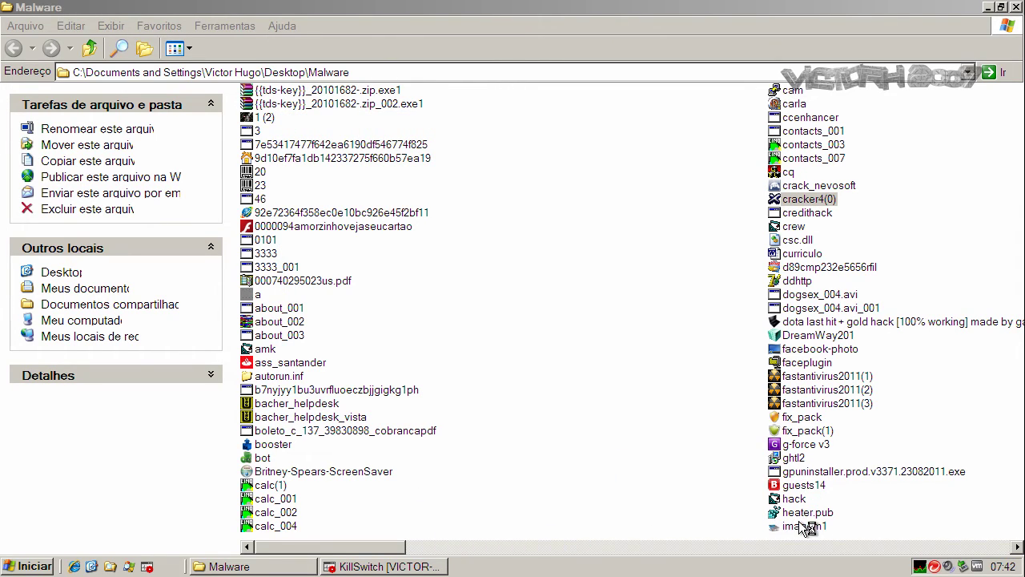
Run the imagem1 and guests14 samples from the Malware folder.
click(822, 548)
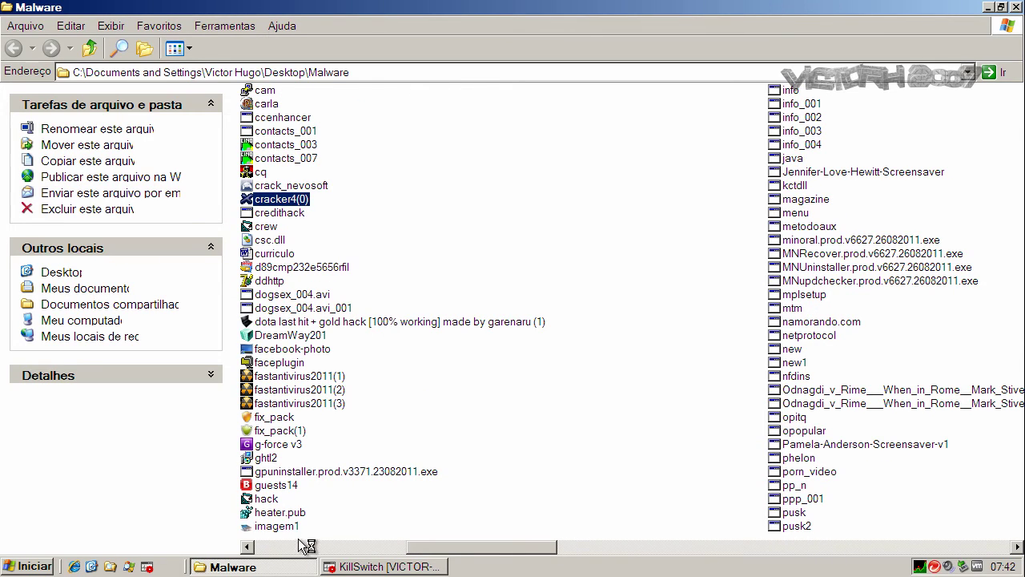
click(288, 528)
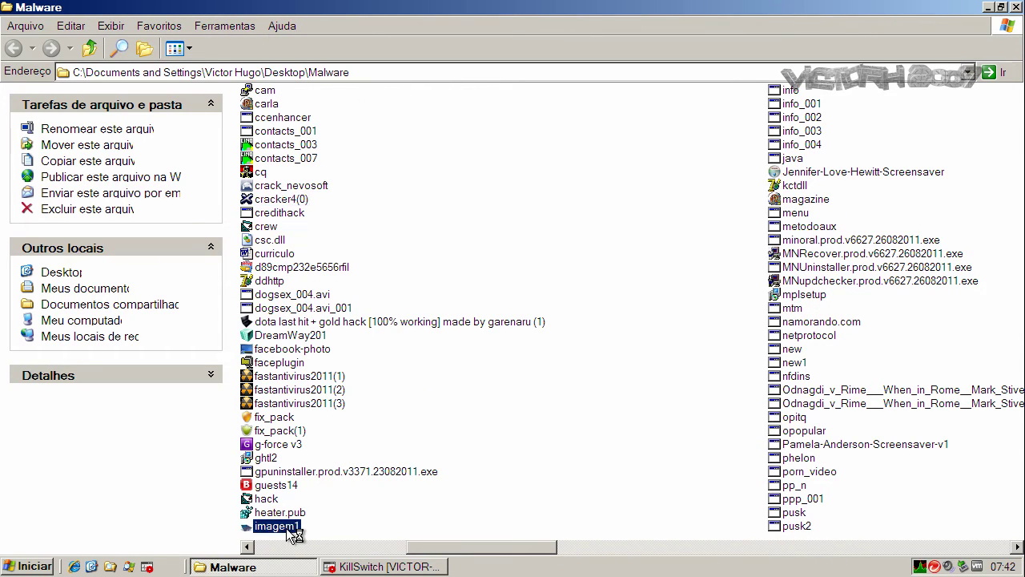
key(F2)
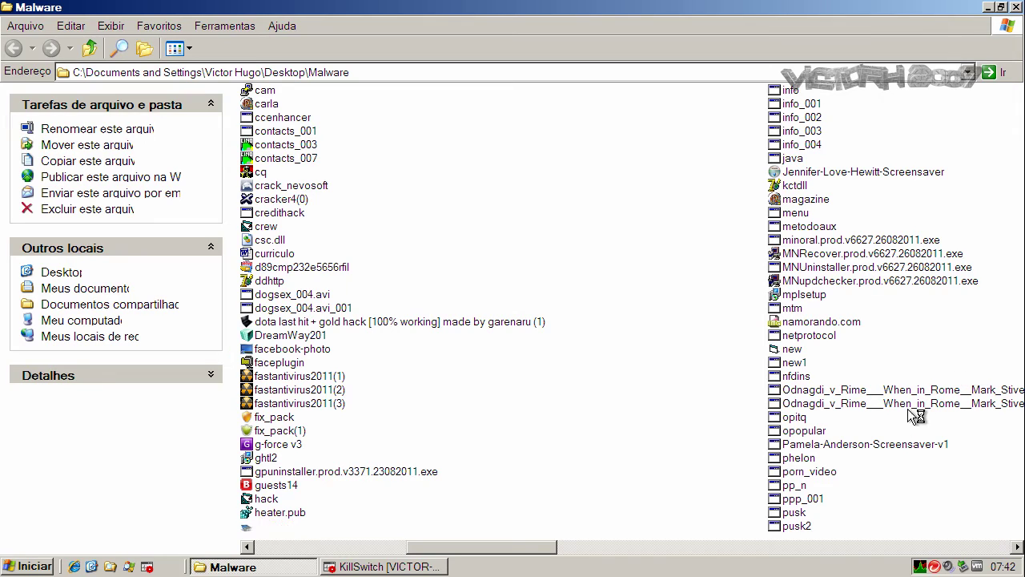
key(Return)
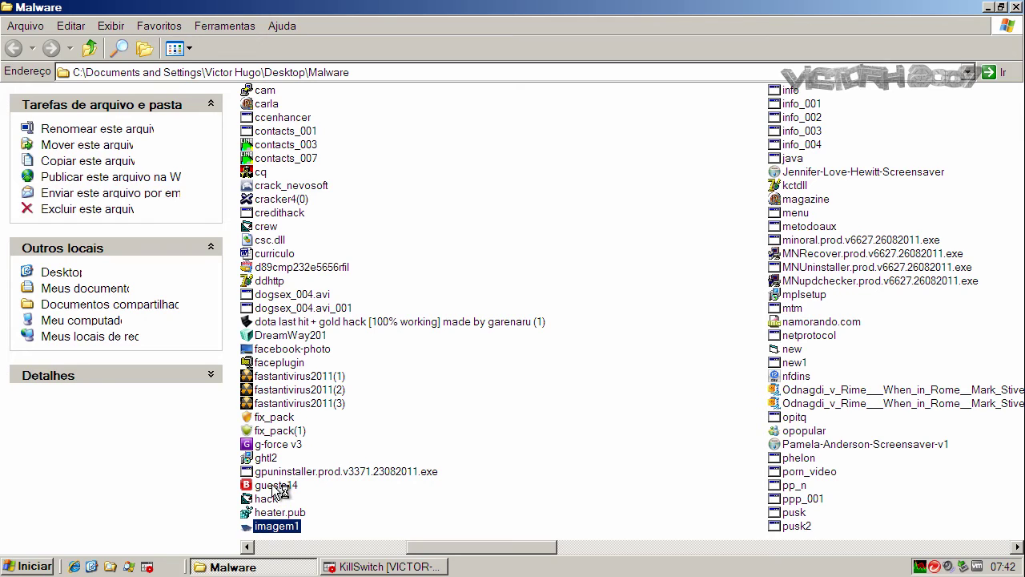
key(Up)
key(Up)
key(Up)
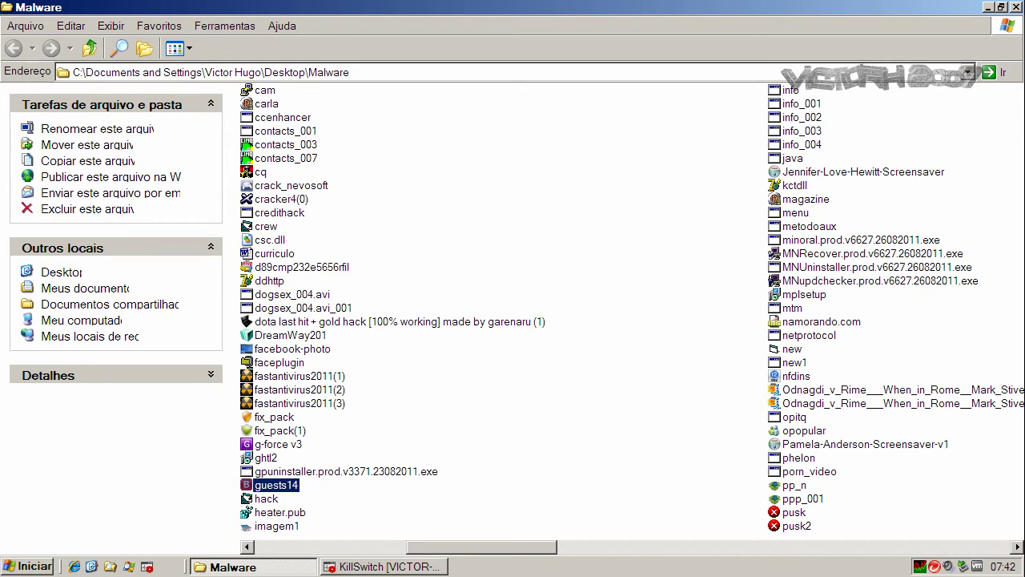
mouse_move(267, 488)
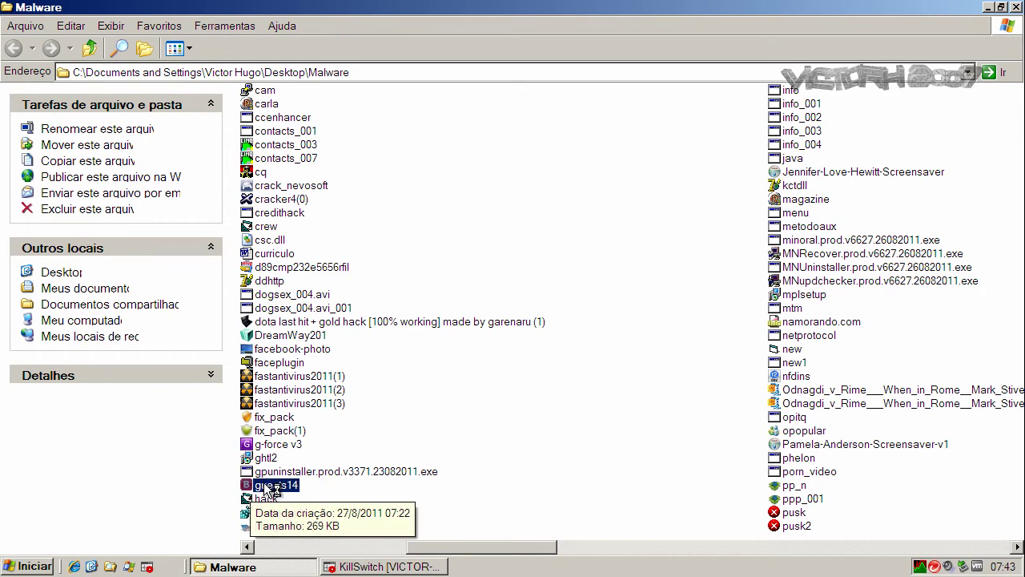
Run the magazine, pusk and setup samples from the Malware folder.
click(881, 349)
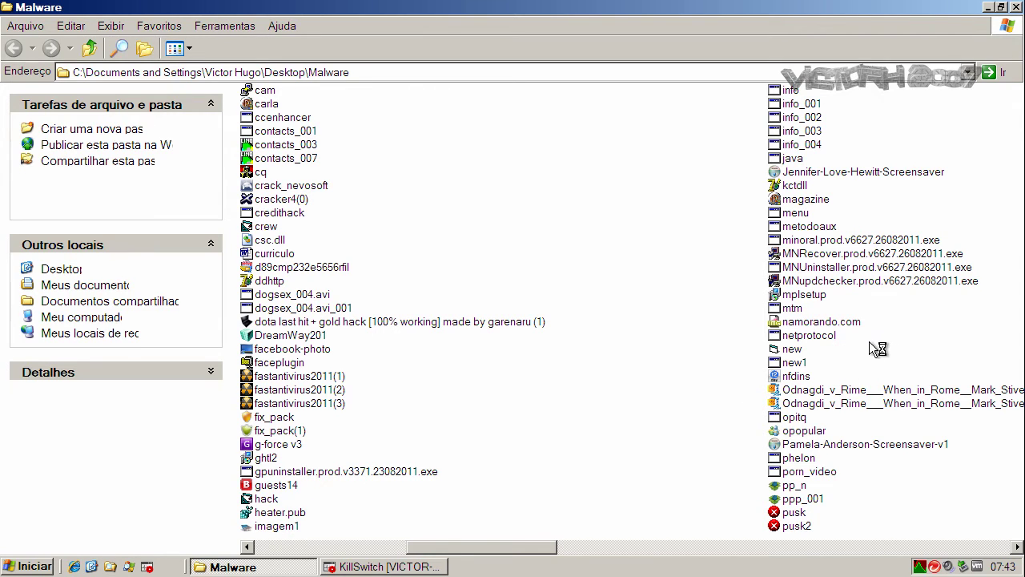
double_click(803, 205)
click(521, 323)
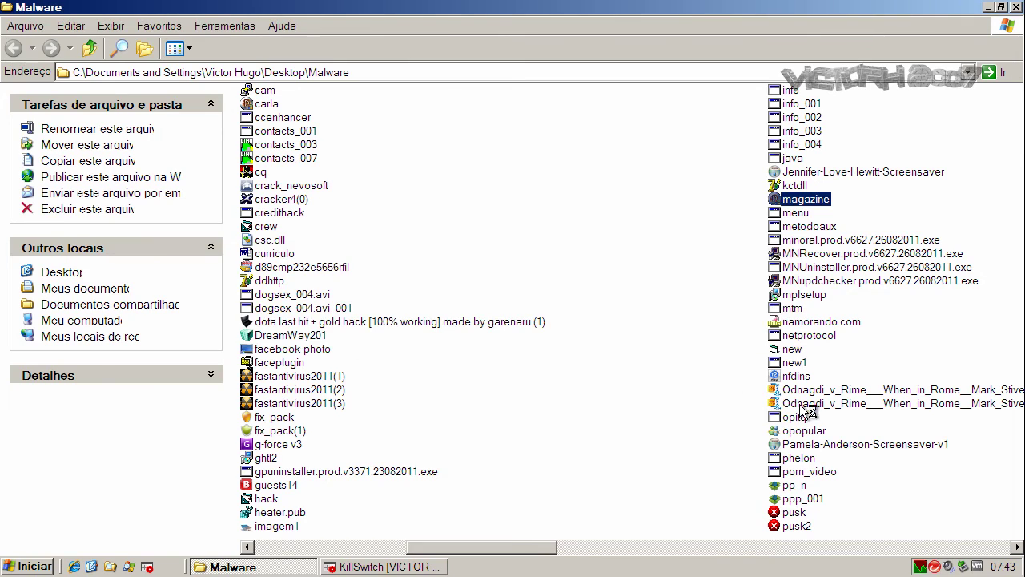
click(795, 514)
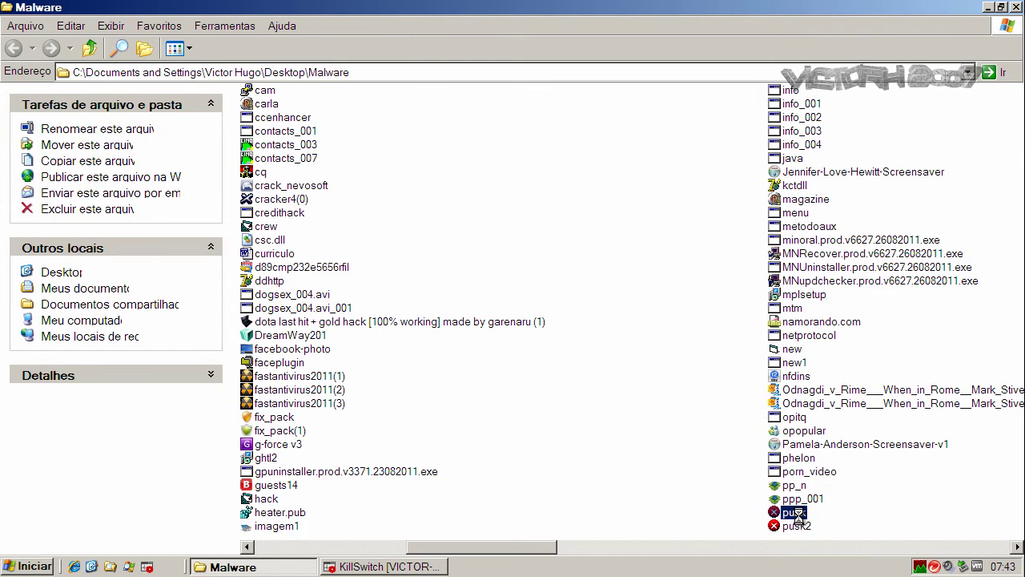
click(843, 547)
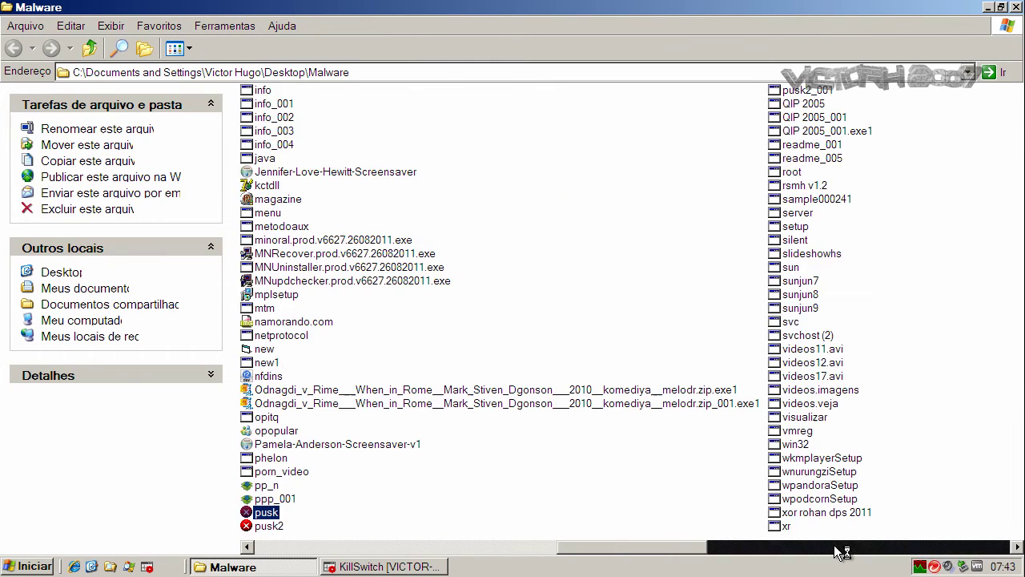
click(790, 226)
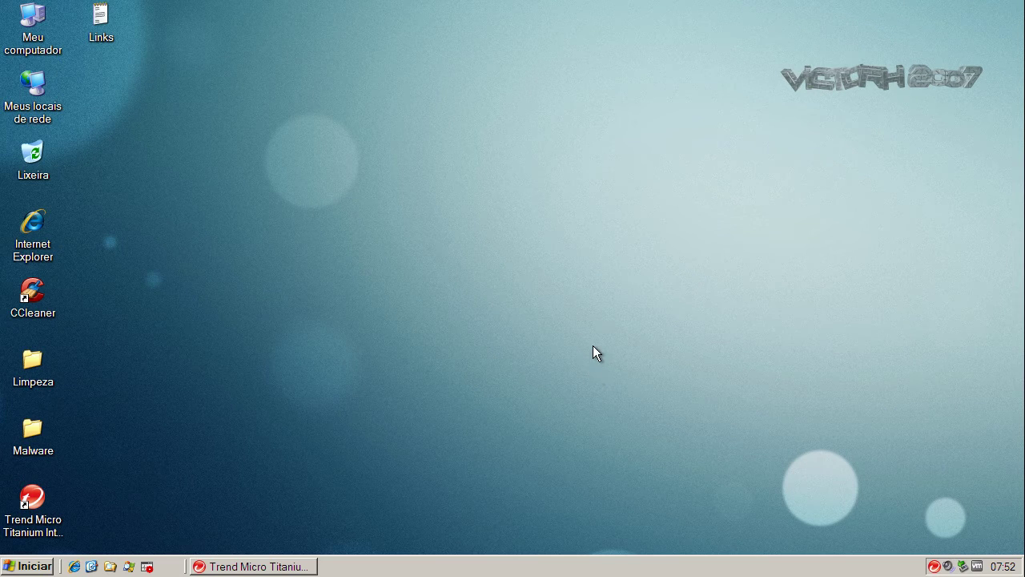
Delete the Malware folder from the desktop, confirming its move to the recycle bin.
click(37, 442)
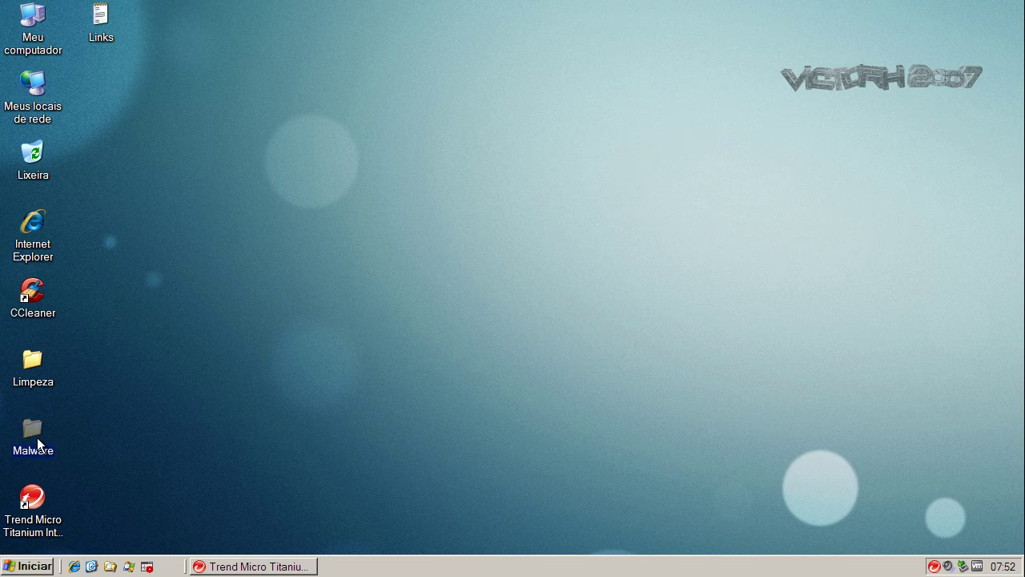
right_click(37, 437)
click(96, 386)
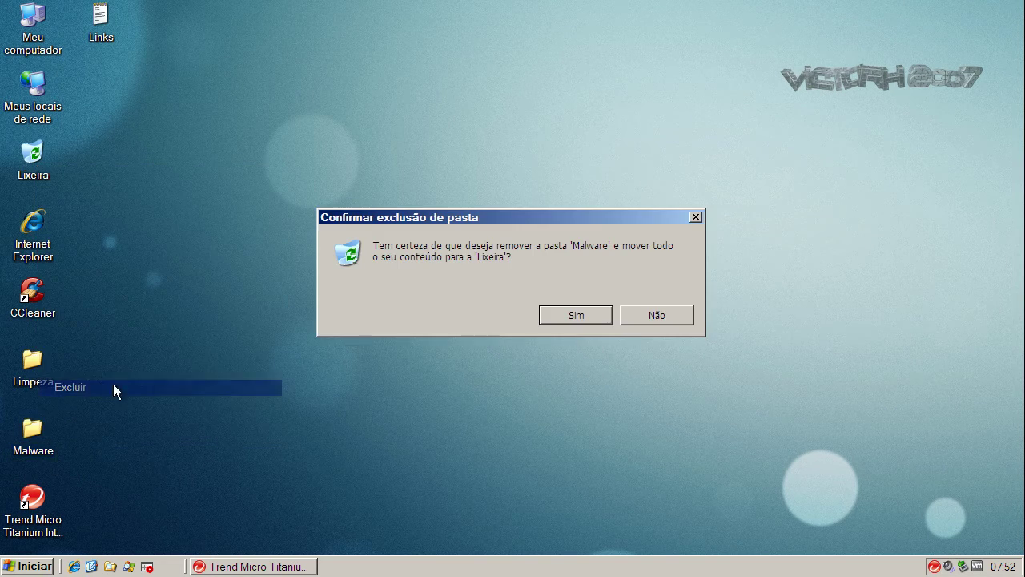
click(573, 312)
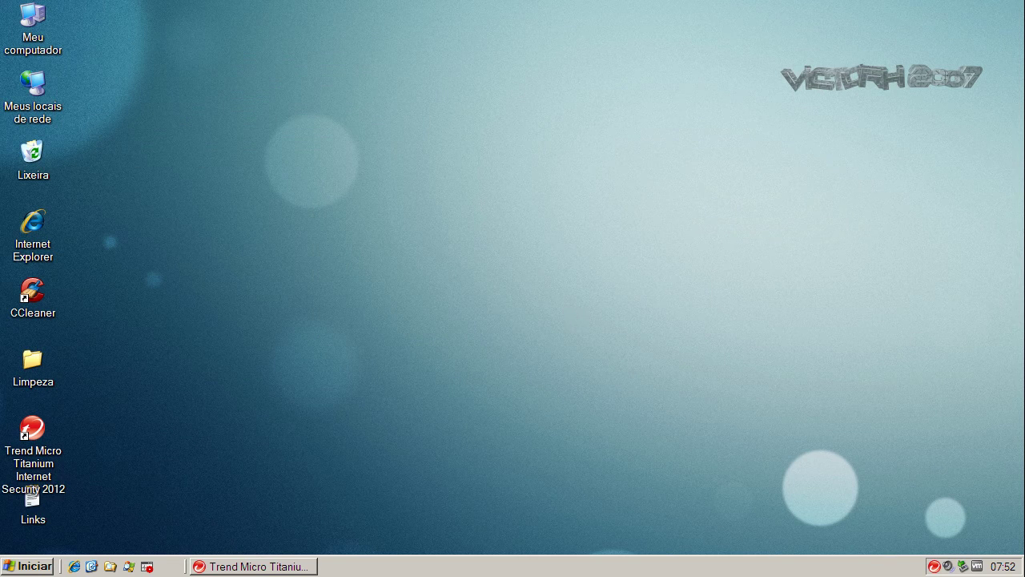
Clean the recycle bin and temporary files with CCleaner, closing its window when the cleanup is done.
right_click(41, 147)
click(72, 190)
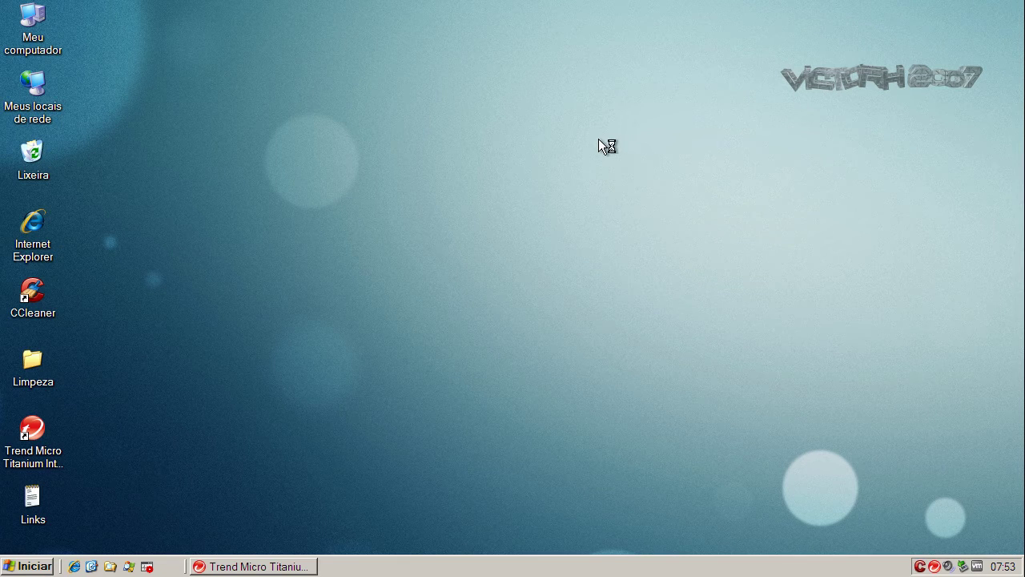
double_click(40, 290)
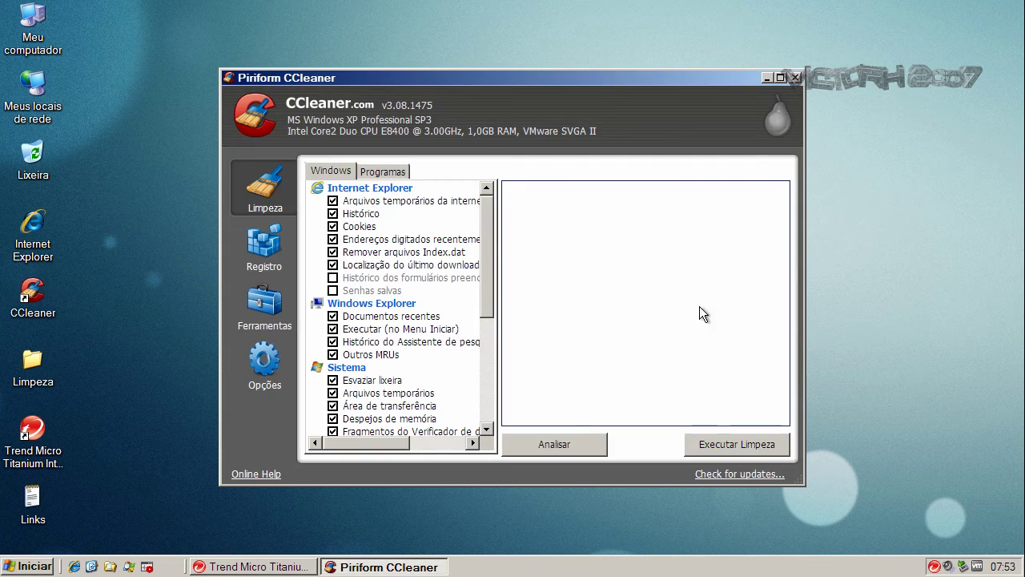
click(736, 444)
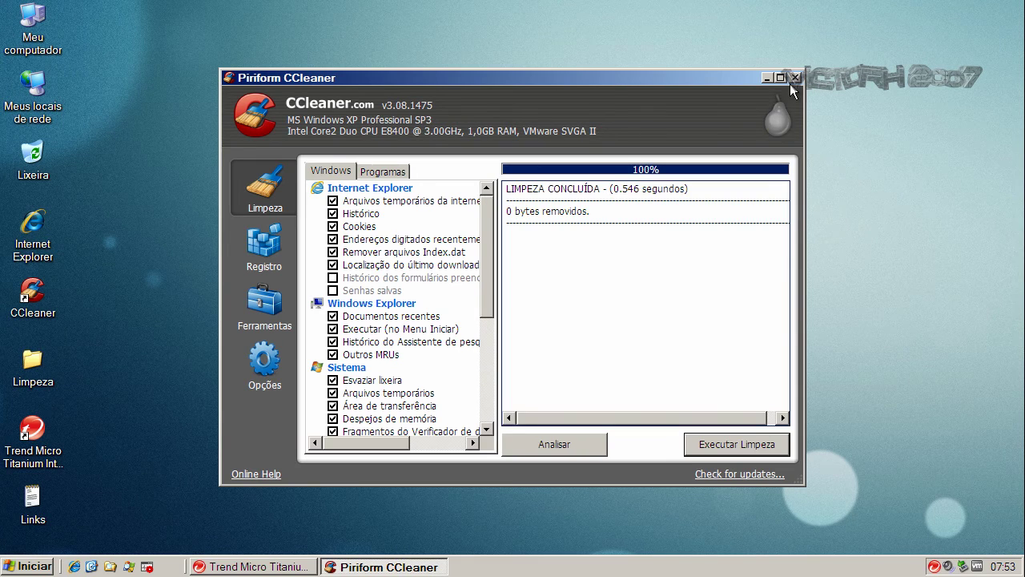
click(795, 77)
Run a full scan with Trend Micro Titanium Internet Security 2012 and open the details of the scan results.
click(295, 570)
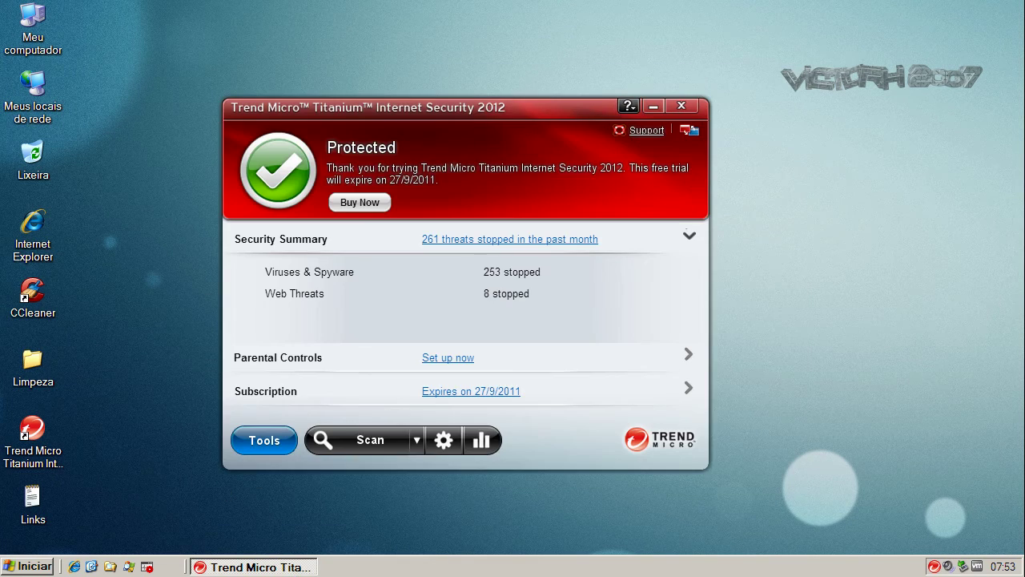
drag(539, 110, 499, 110)
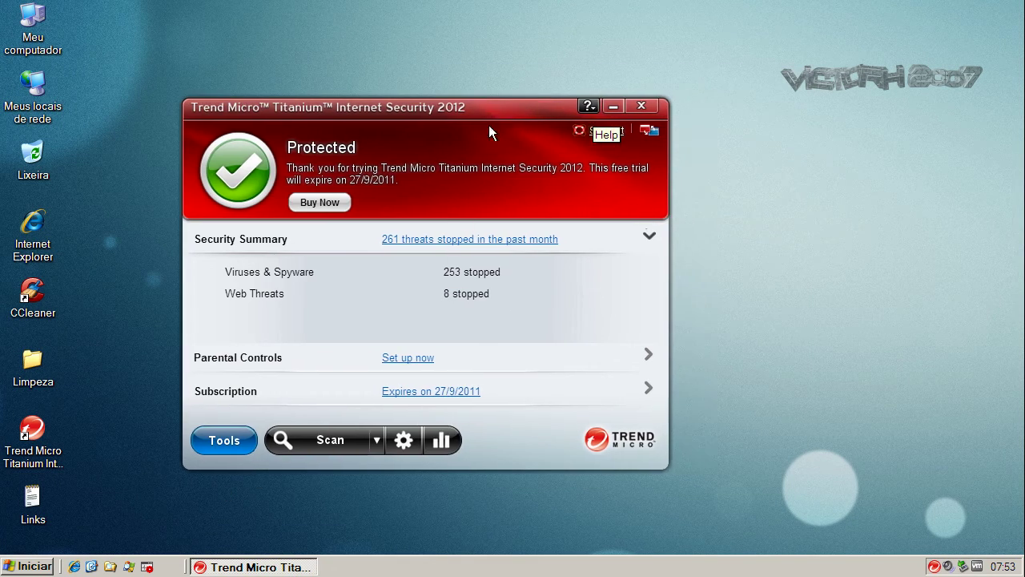
click(374, 448)
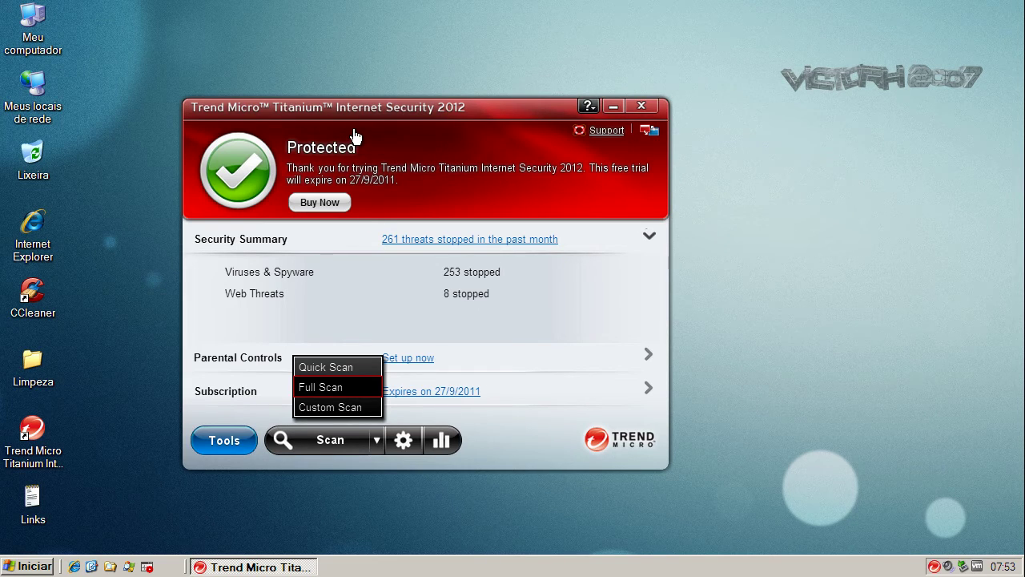
click(321, 387)
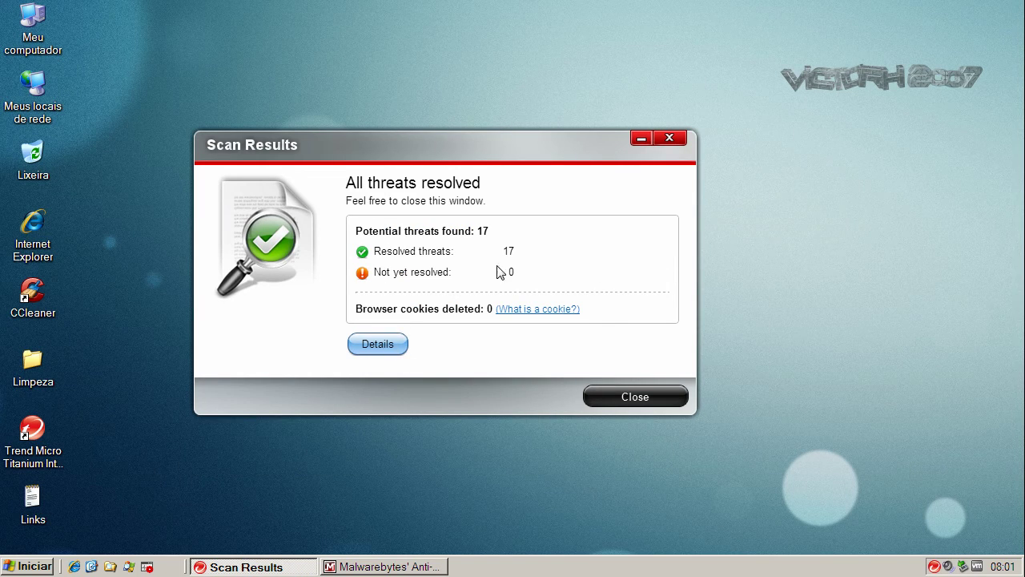
click(391, 350)
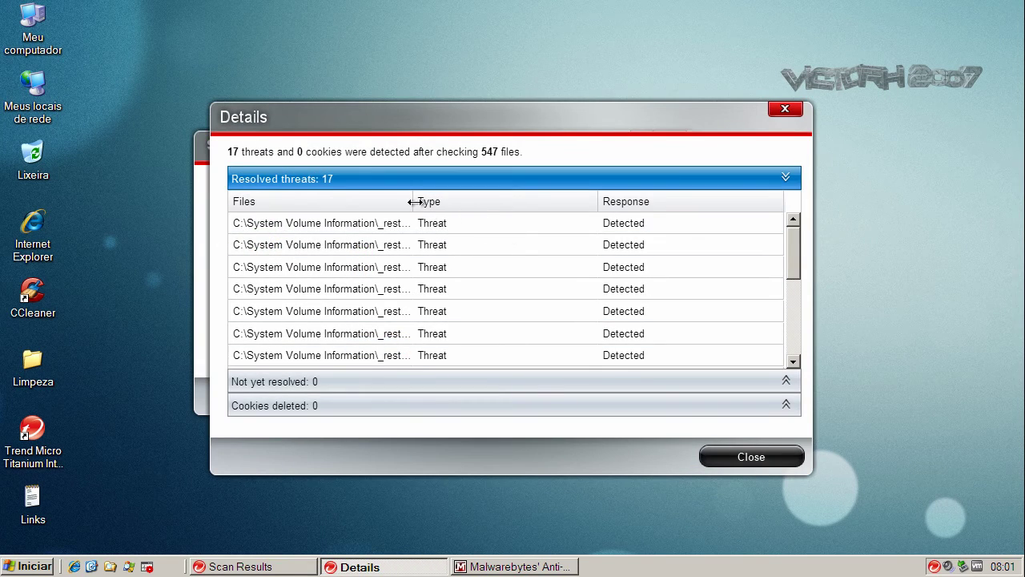
Review the file paths of the resolved threats with a widened Files column, then close the details and scan results.
drag(413, 201, 613, 198)
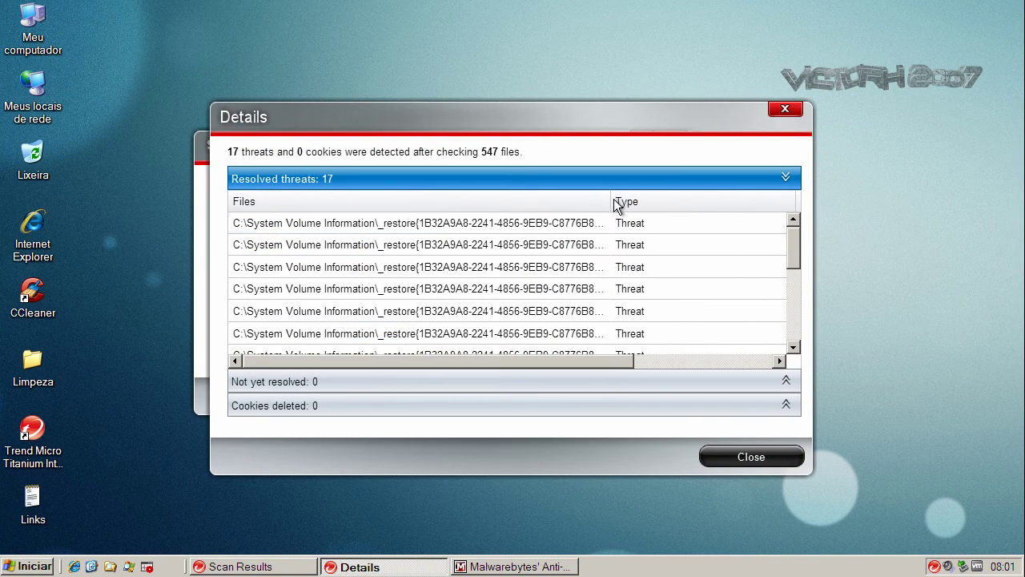
drag(795, 234, 798, 306)
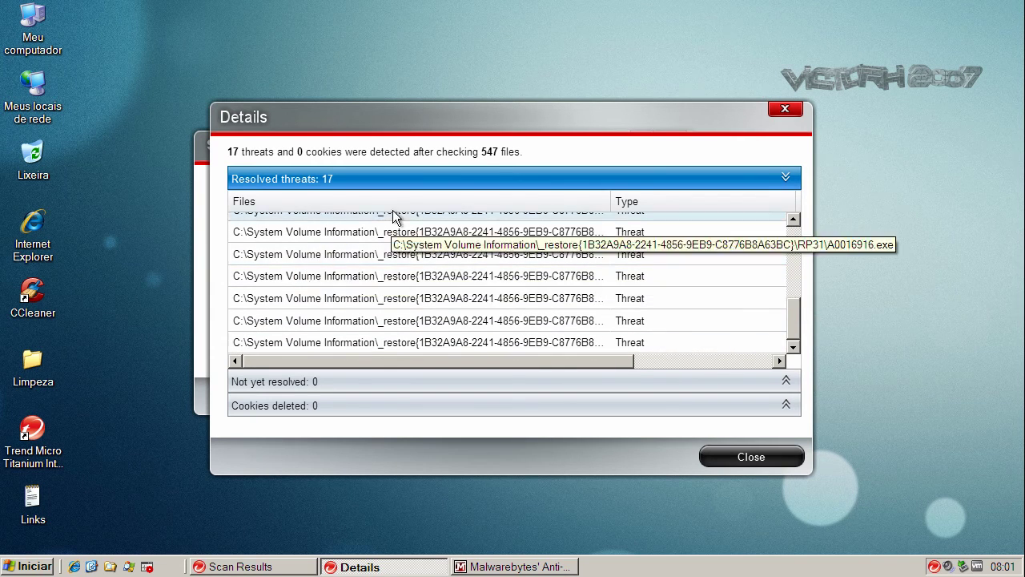
click(725, 461)
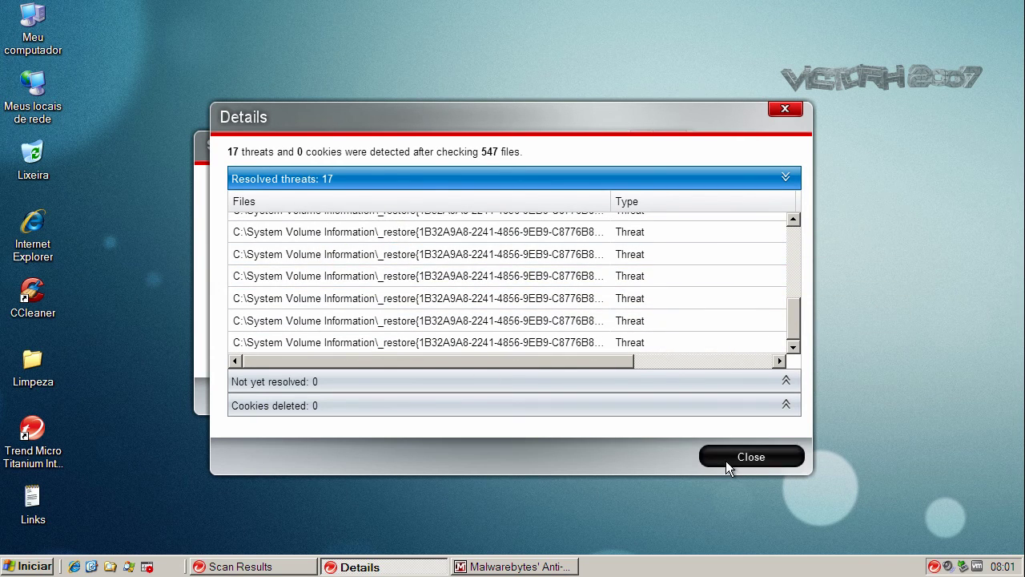
click(645, 396)
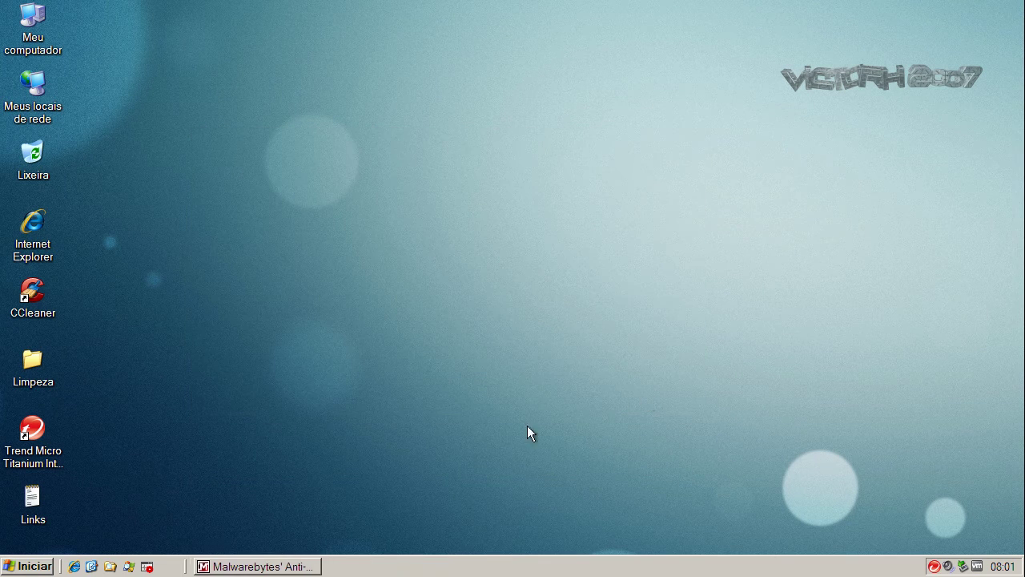
Switch to Malwarebytes' Anti-Malware and check for database updates, dismissing the update message.
click(300, 566)
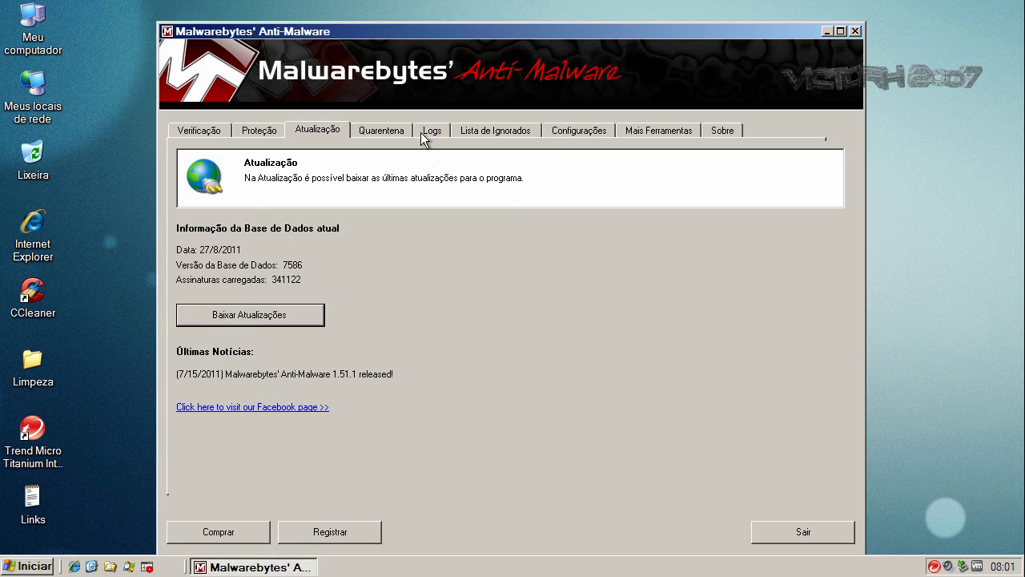
click(423, 20)
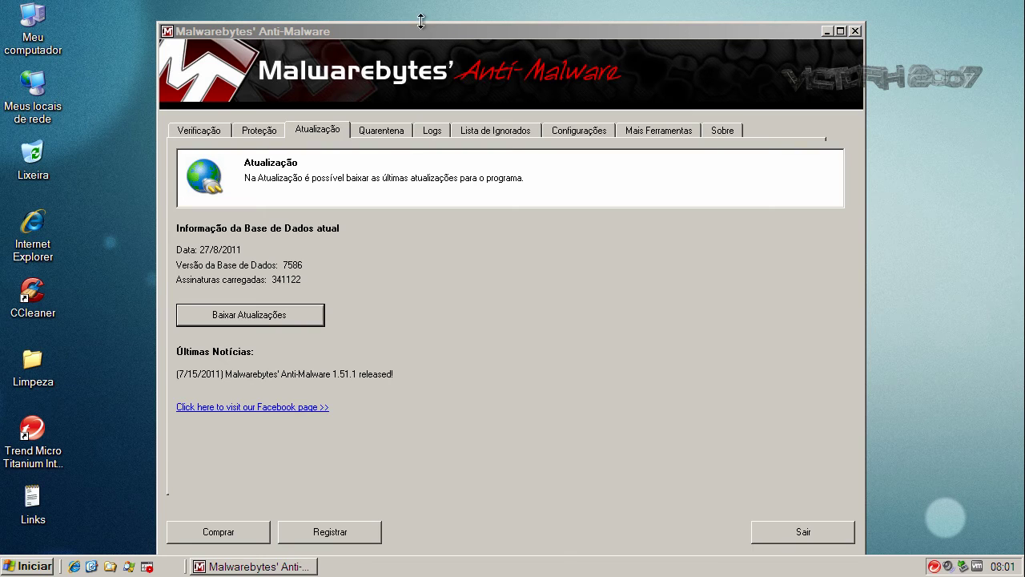
drag(420, 21, 378, 26)
click(202, 320)
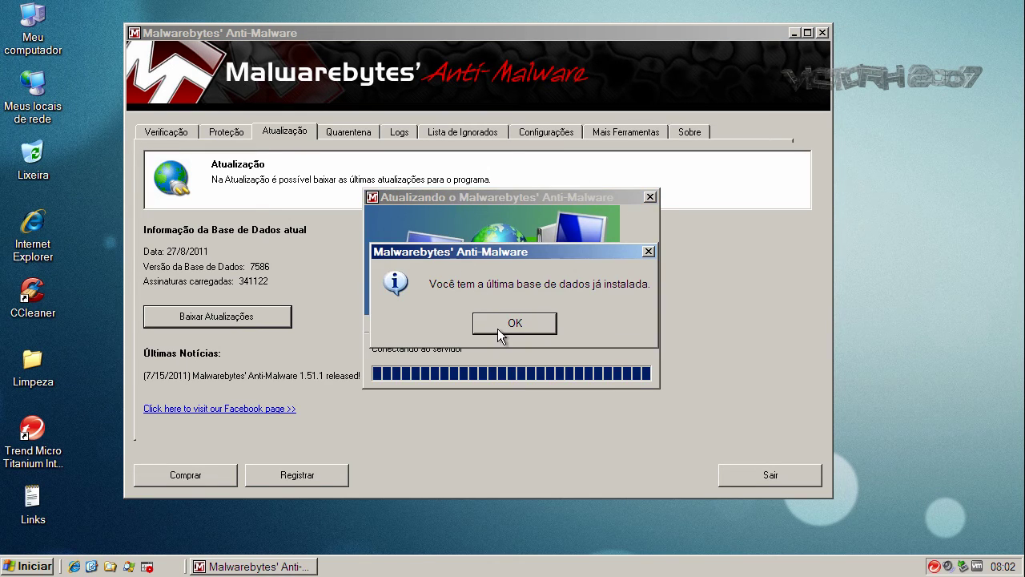
click(497, 325)
Run a quick scan (Verificação Rápida) and open the list of its results.
click(183, 133)
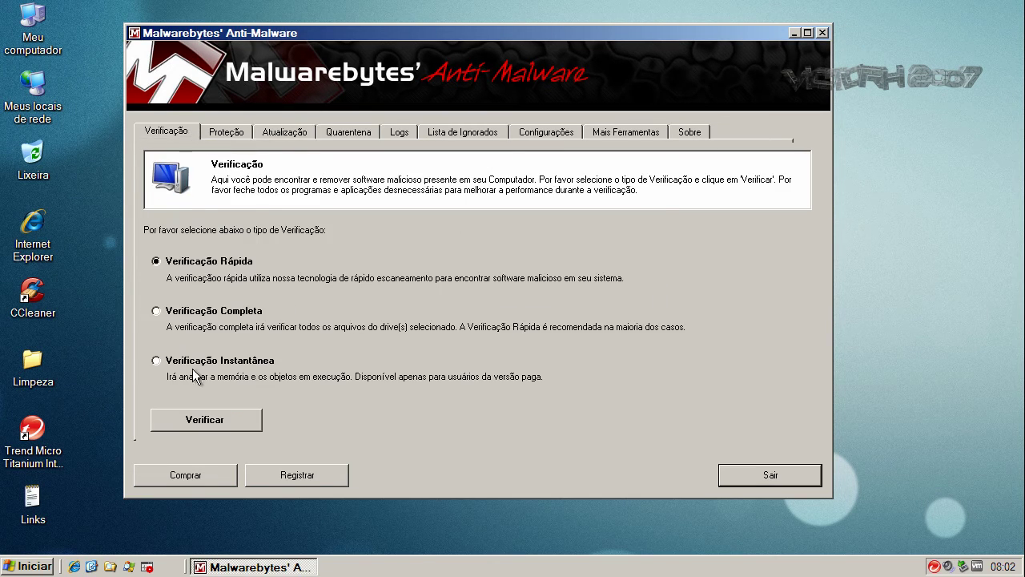
click(210, 419)
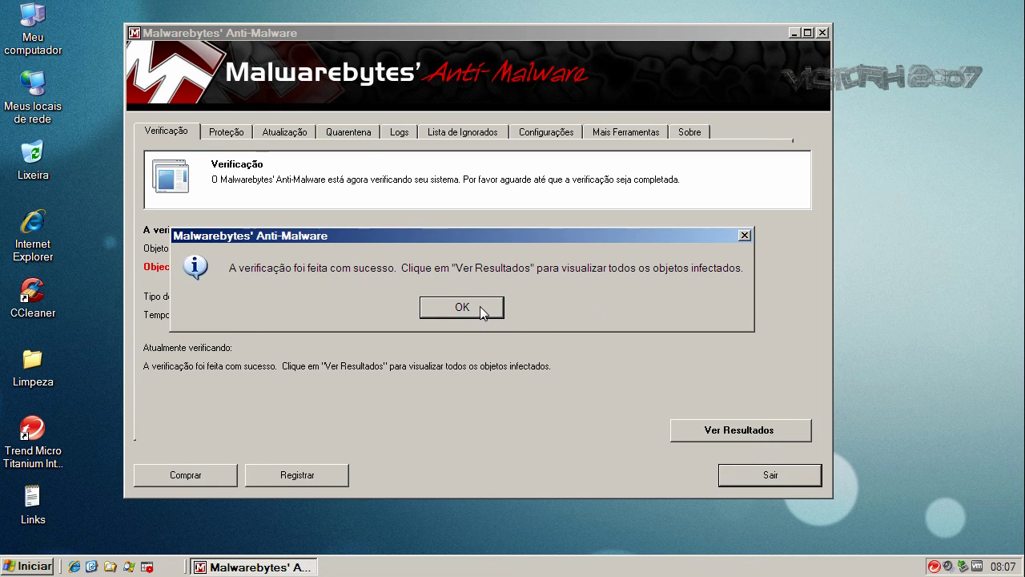
click(480, 306)
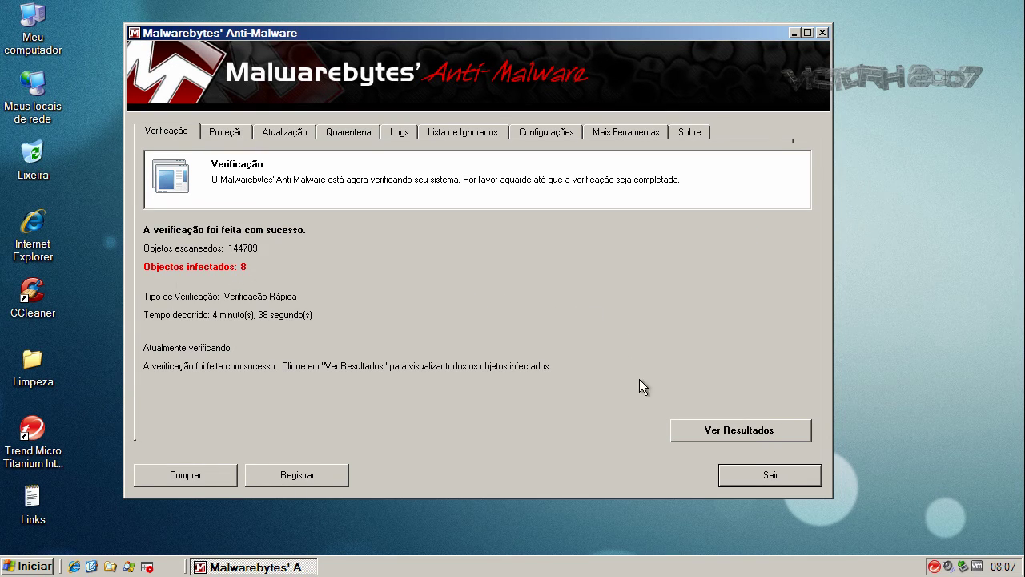
click(711, 431)
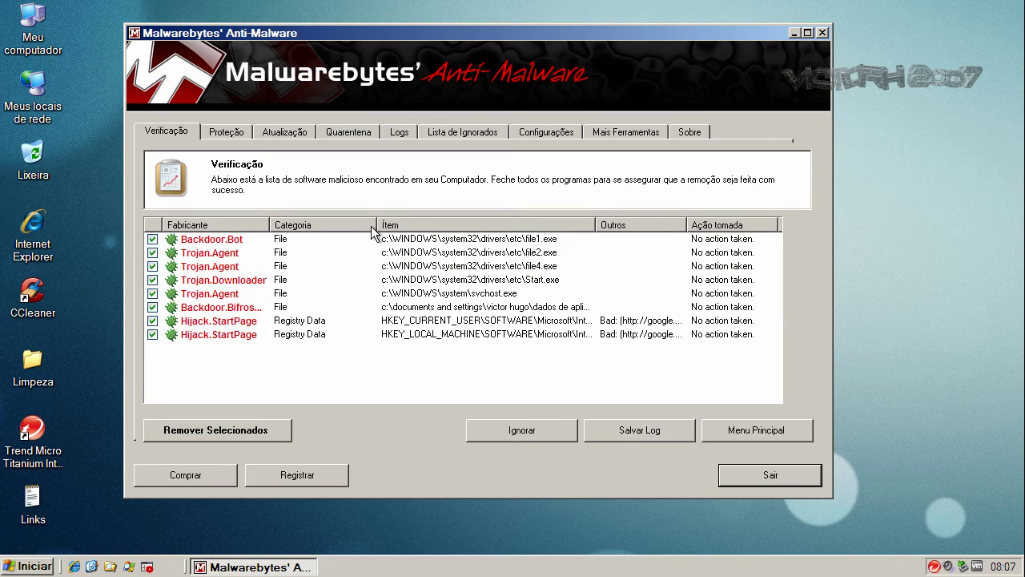
Examine the detected items in the results list, widening the Fabricante and Categoria columns to read the threat names.
drag(377, 225, 424, 224)
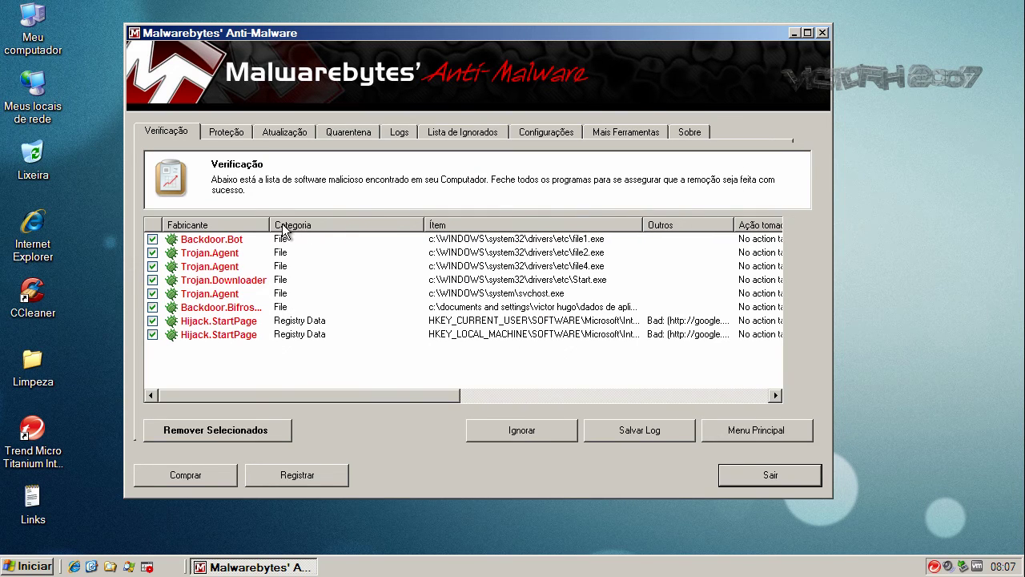
drag(270, 224, 360, 224)
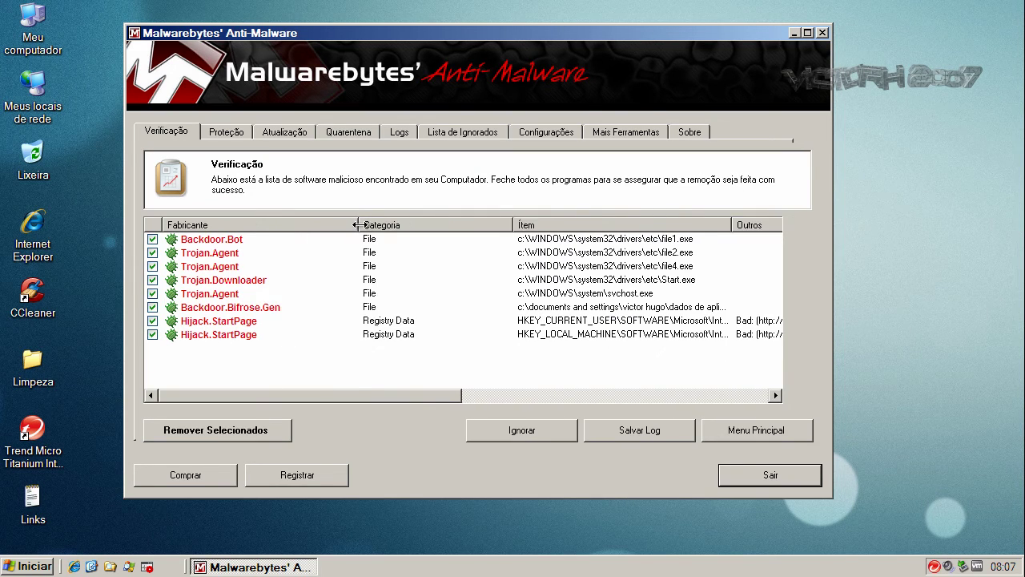
click(229, 240)
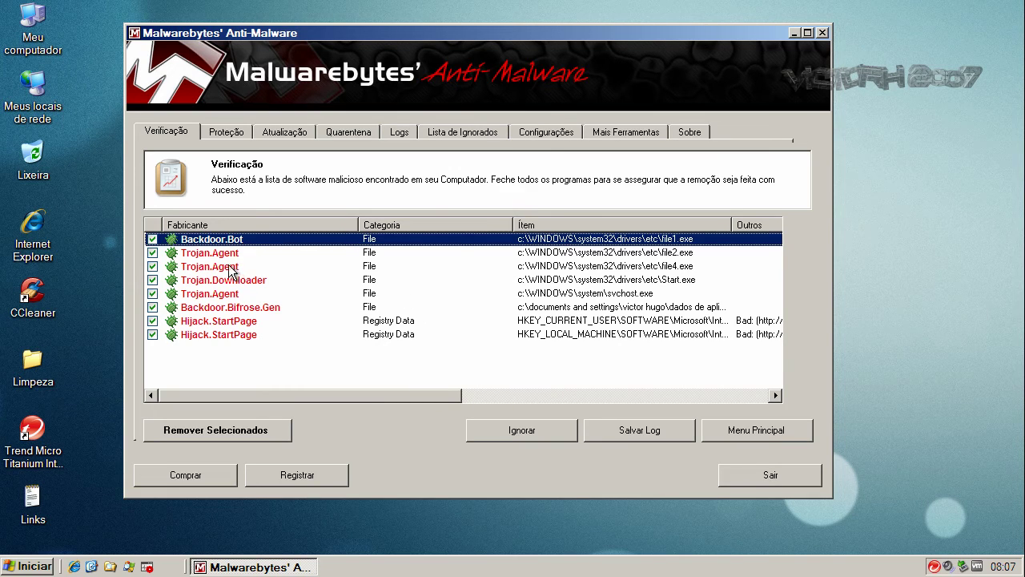
click(232, 255)
click(232, 269)
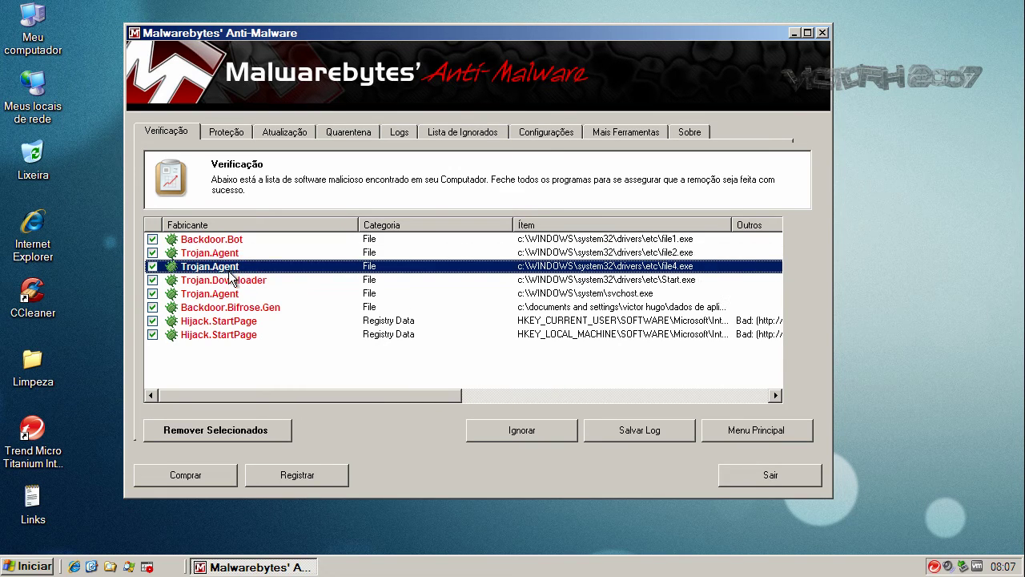
click(230, 283)
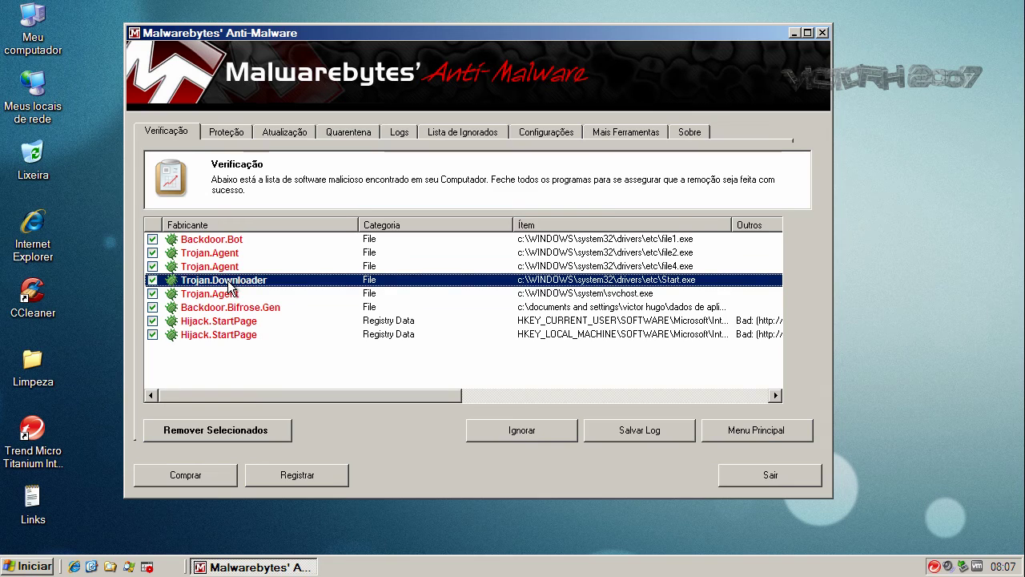
click(230, 298)
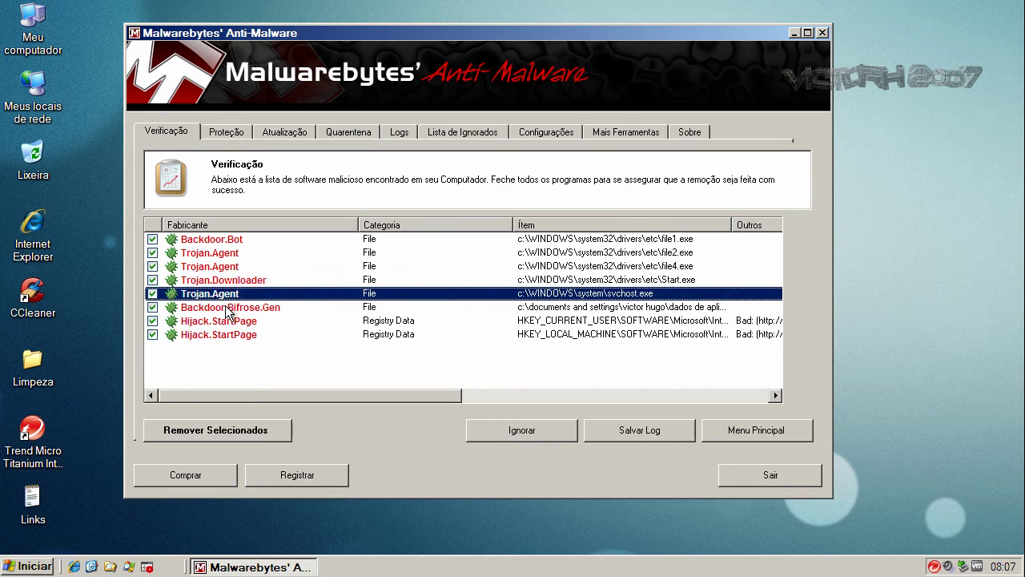
click(226, 308)
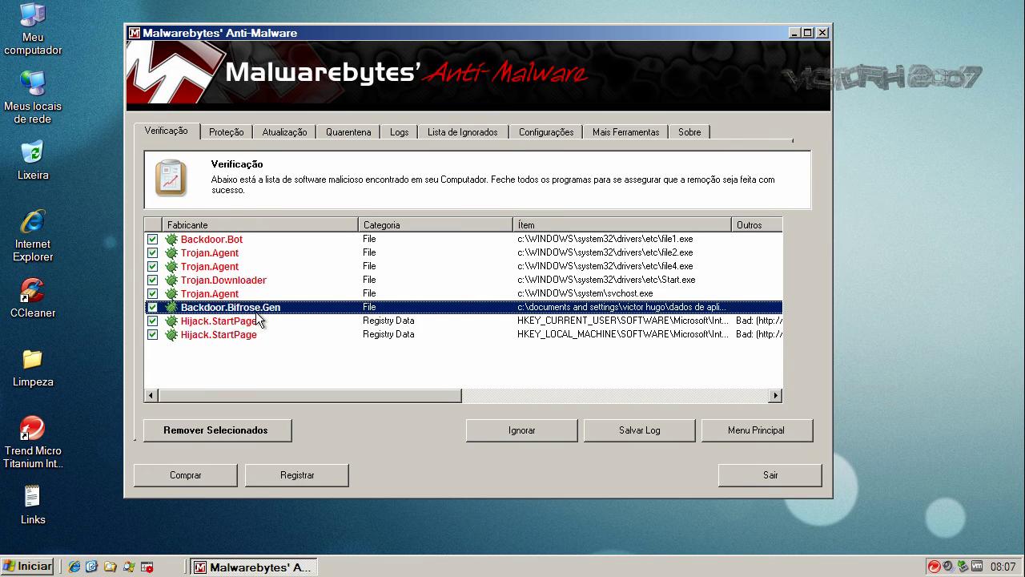
click(249, 324)
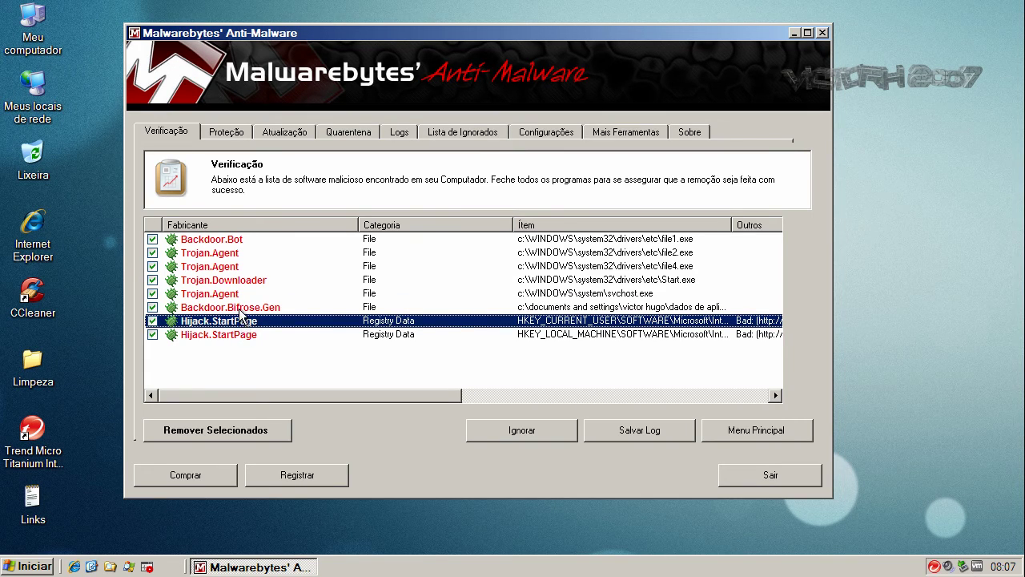
click(240, 309)
click(234, 282)
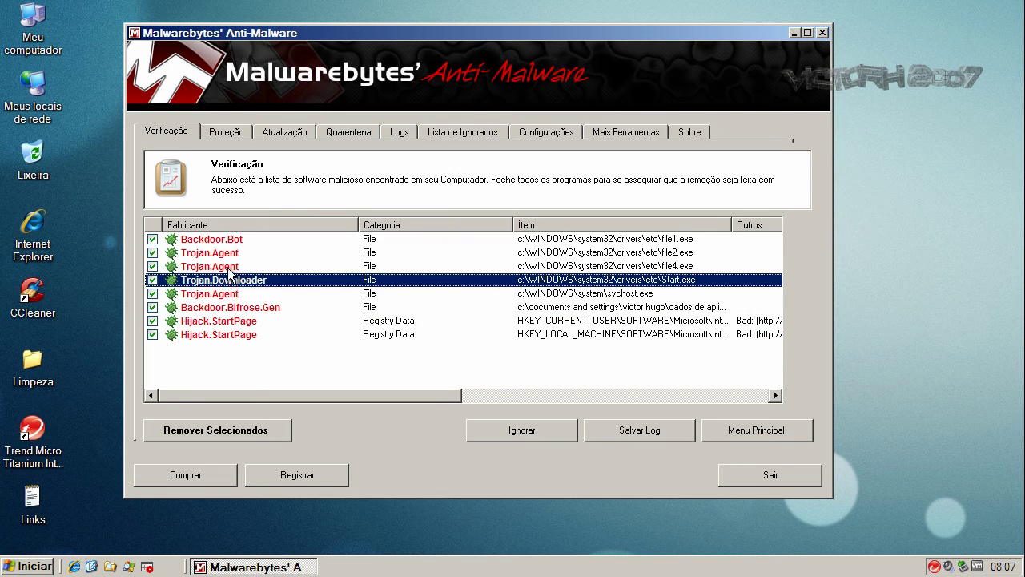
click(232, 269)
click(230, 242)
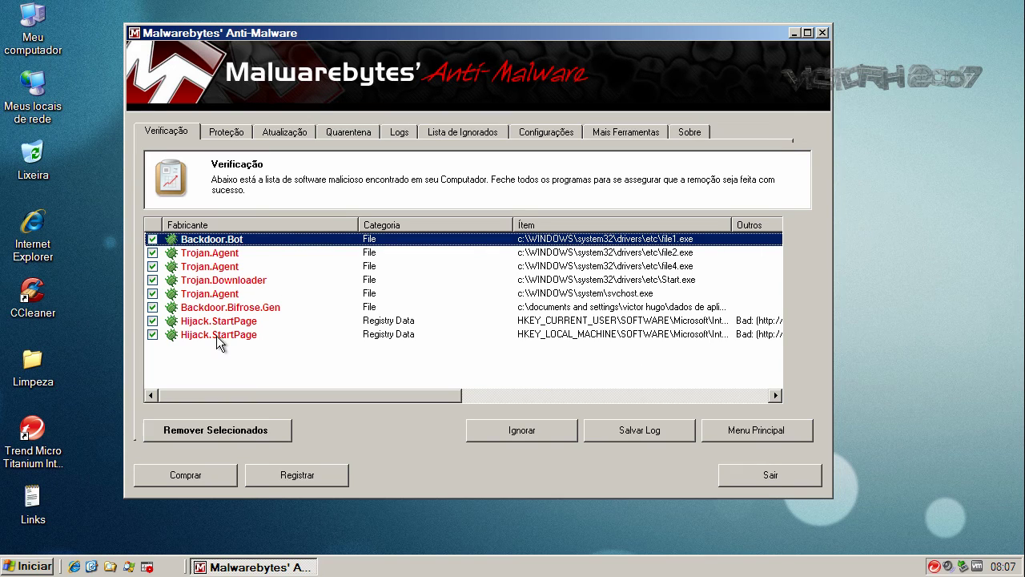
Remove all checked infections, close the scan log, decline the restart and close Malwarebytes' Anti-Malware.
click(239, 429)
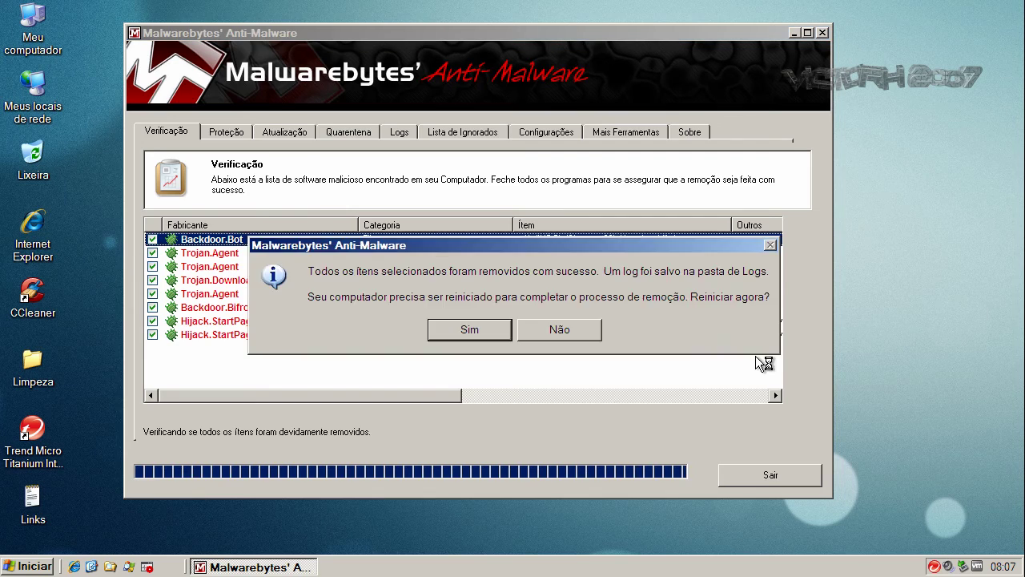
click(558, 393)
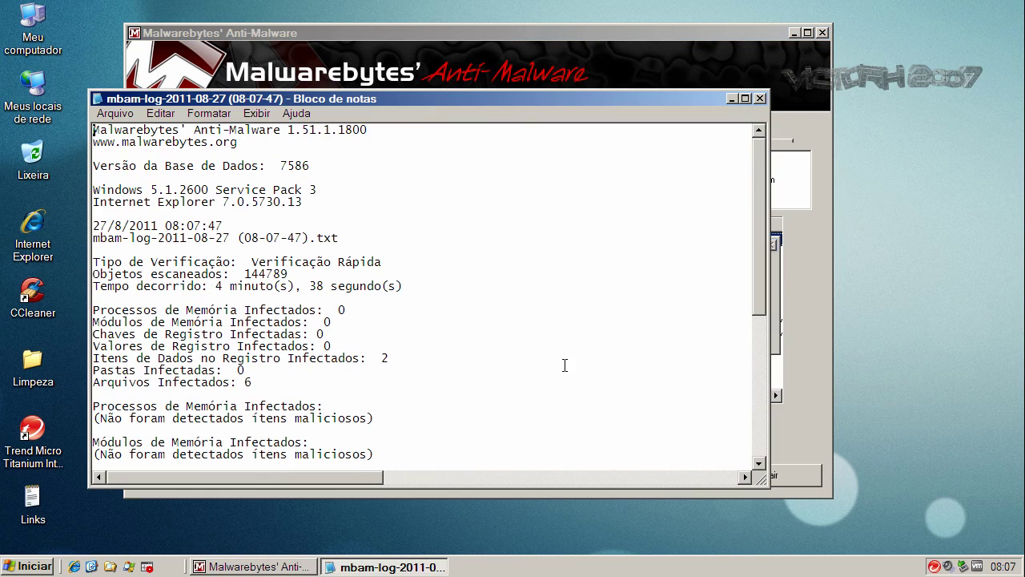
click(760, 98)
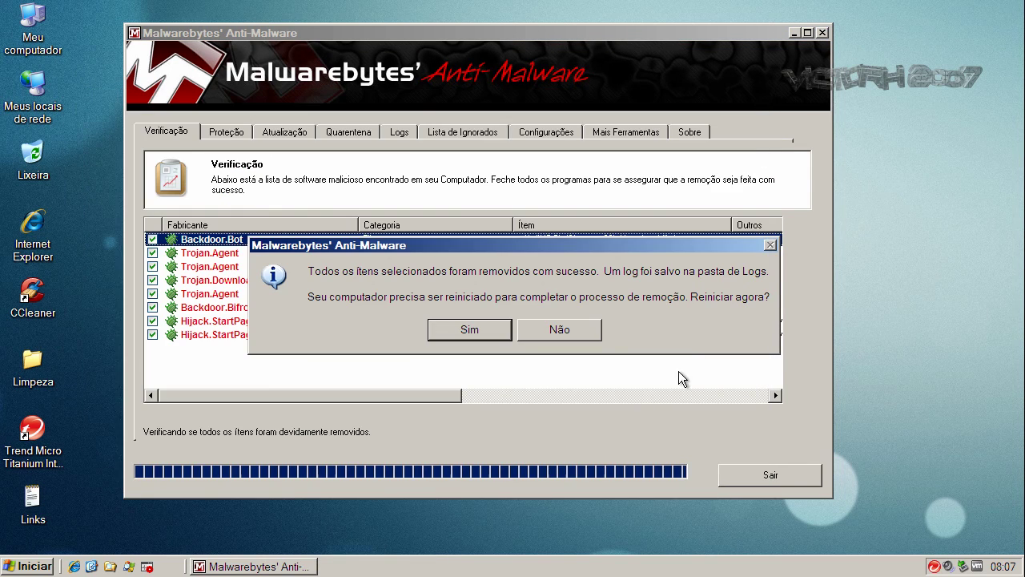
click(584, 335)
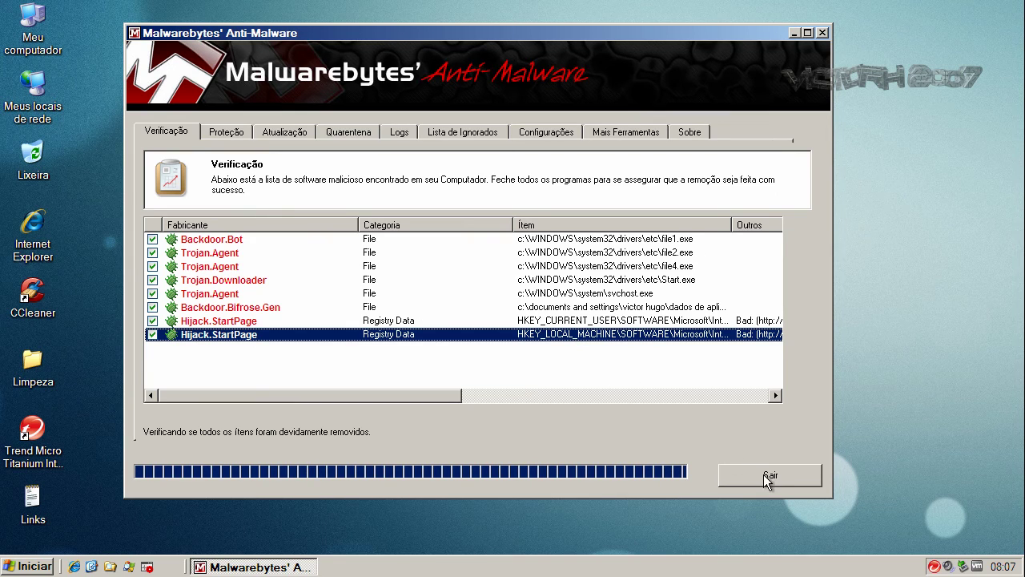
click(821, 33)
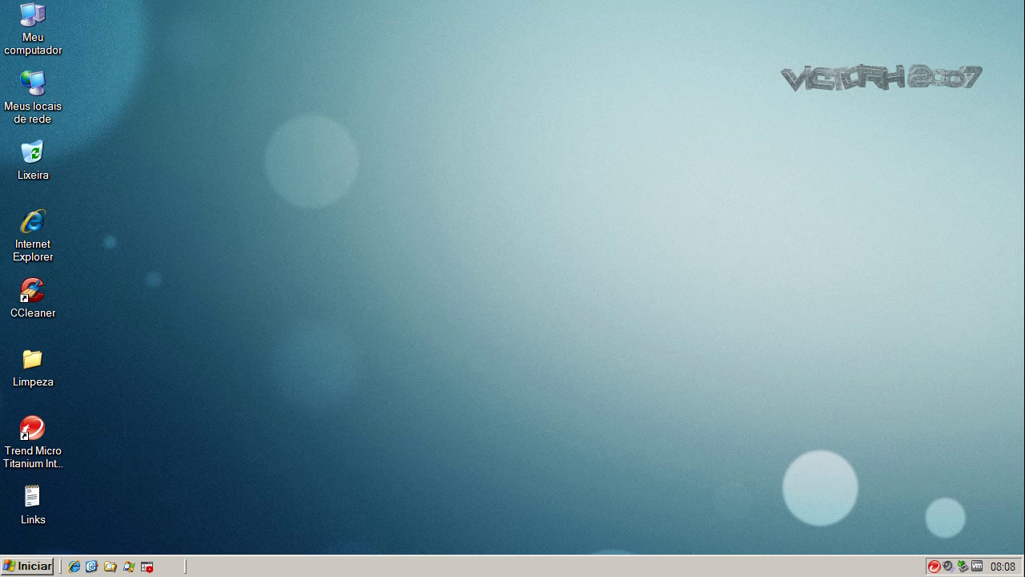
Launch HitmanPro35 from the Limpeza folder on the desktop, close the folder and run a Hitman Pro scan.
double_click(22, 365)
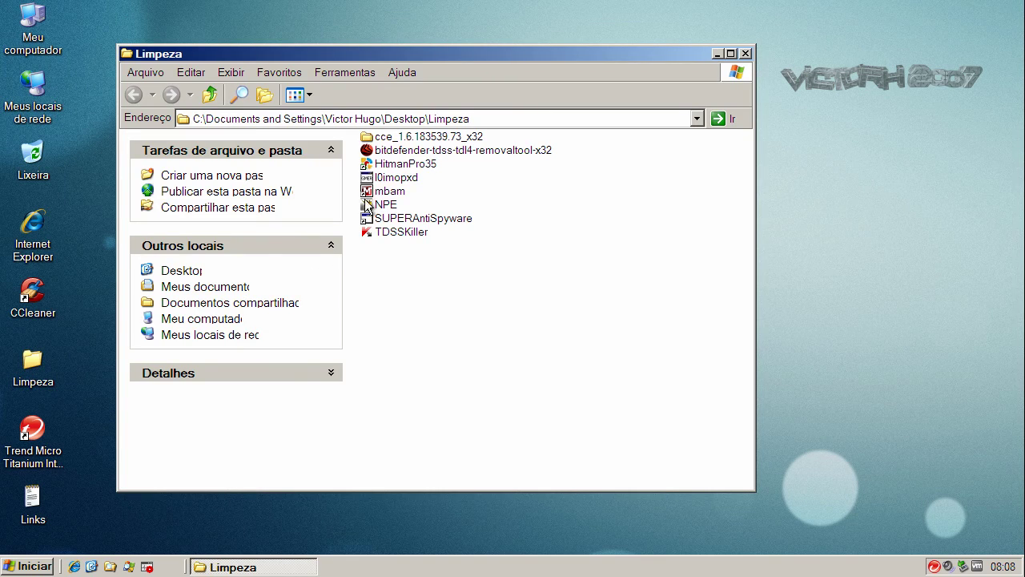
double_click(392, 166)
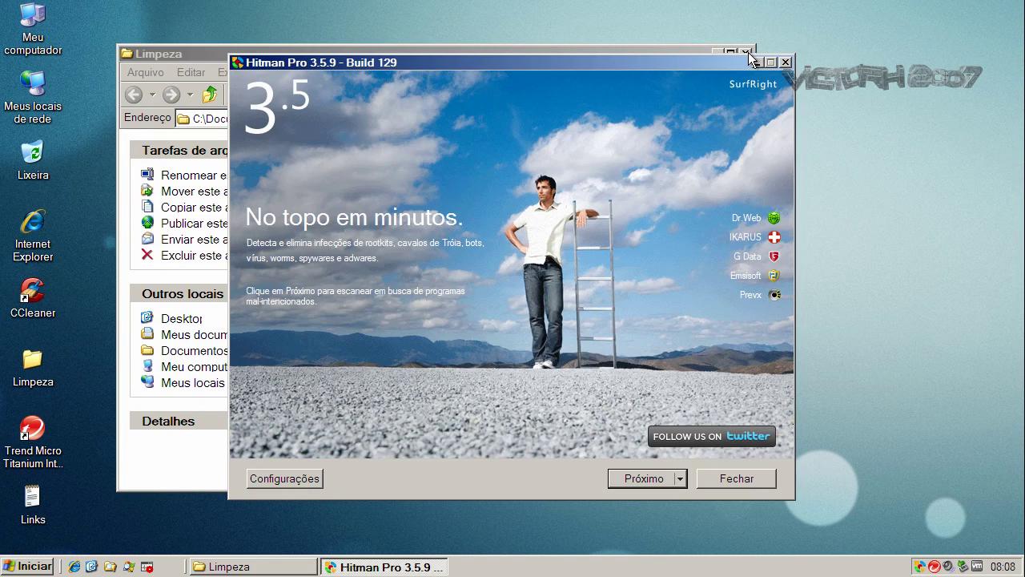
click(745, 50)
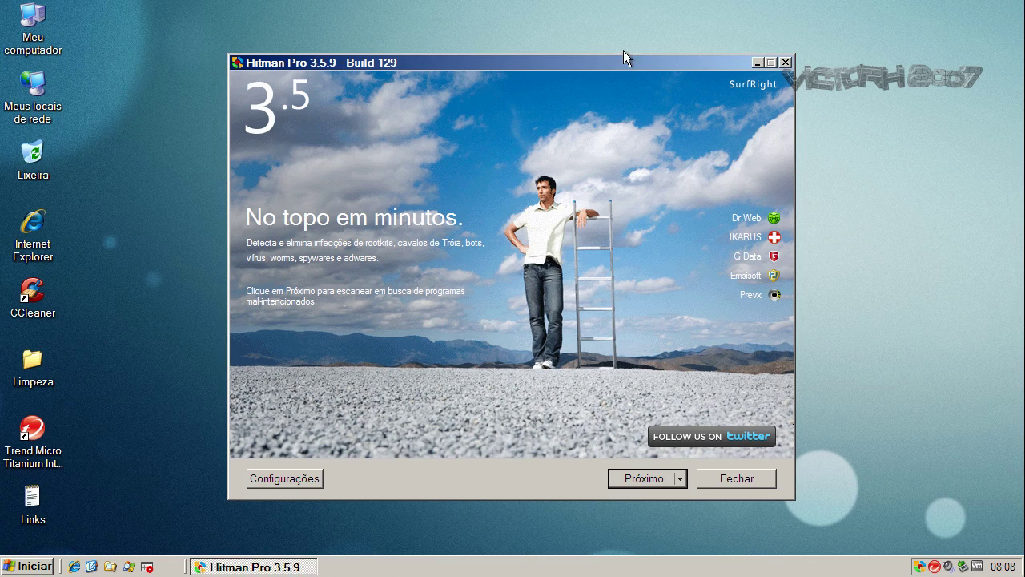
drag(605, 58, 542, 58)
click(577, 479)
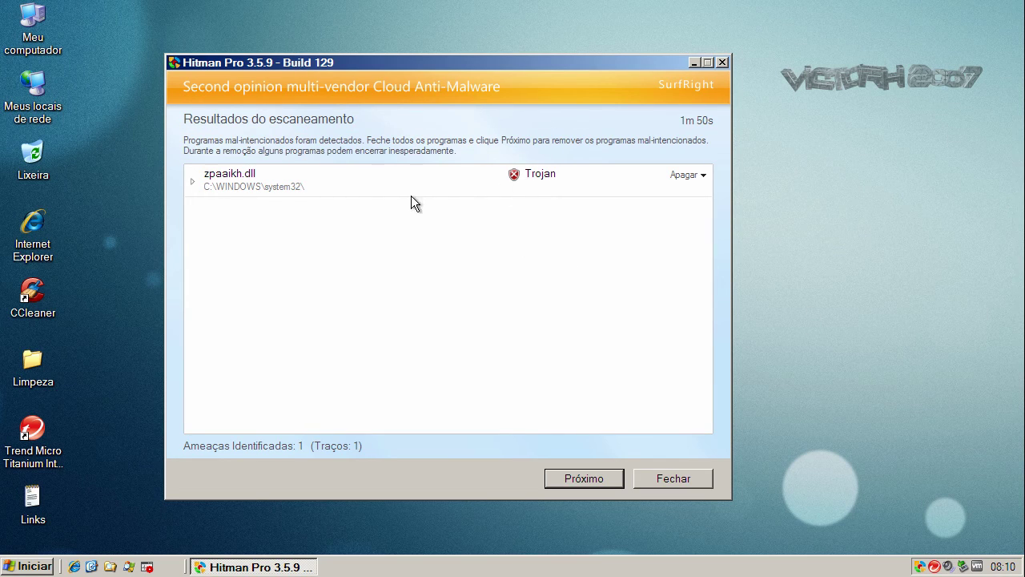
Expand the details of zpaaikh.dll, delete the detected file and close Hitman Pro after the results summary.
click(191, 180)
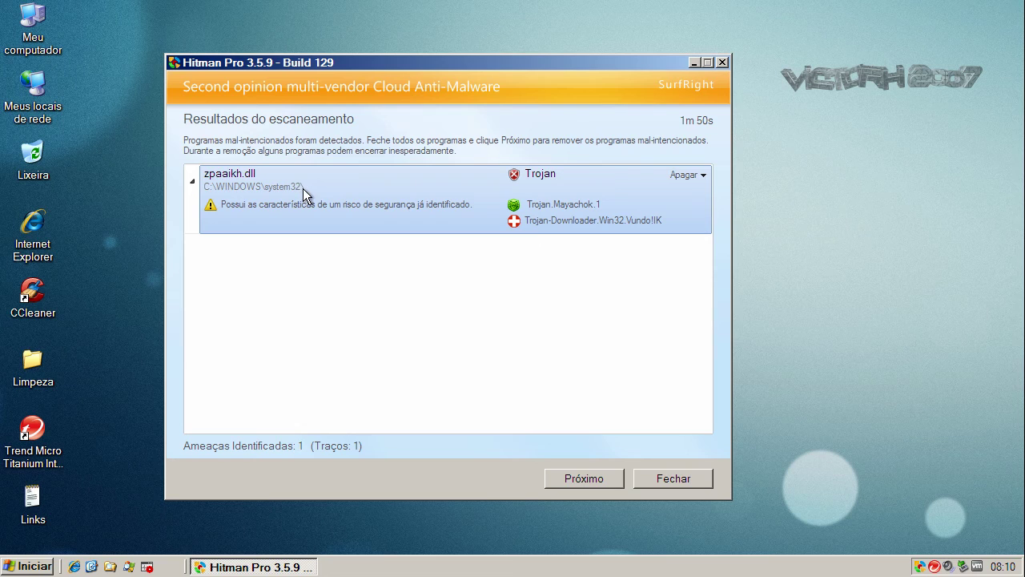
click(573, 482)
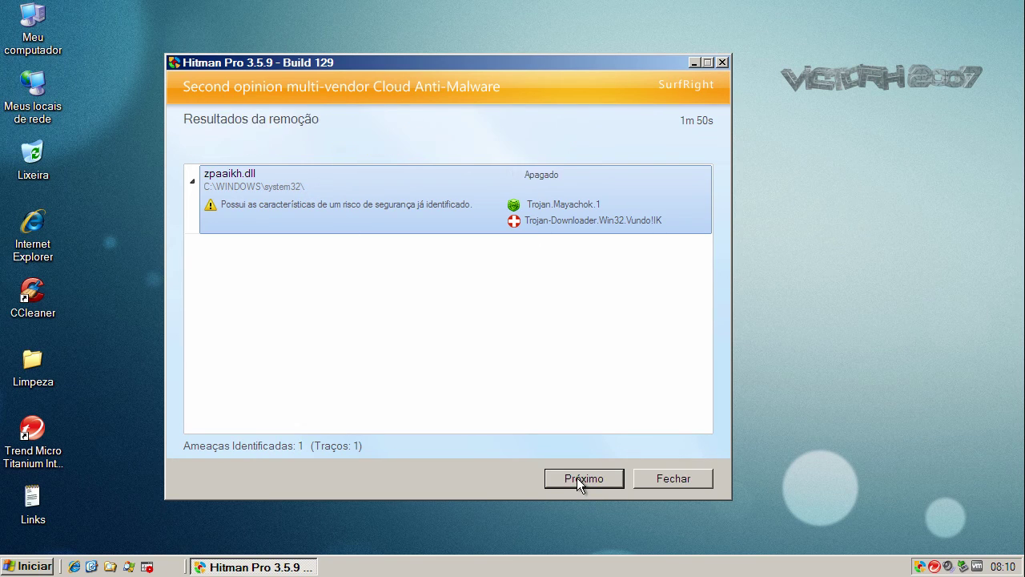
click(586, 484)
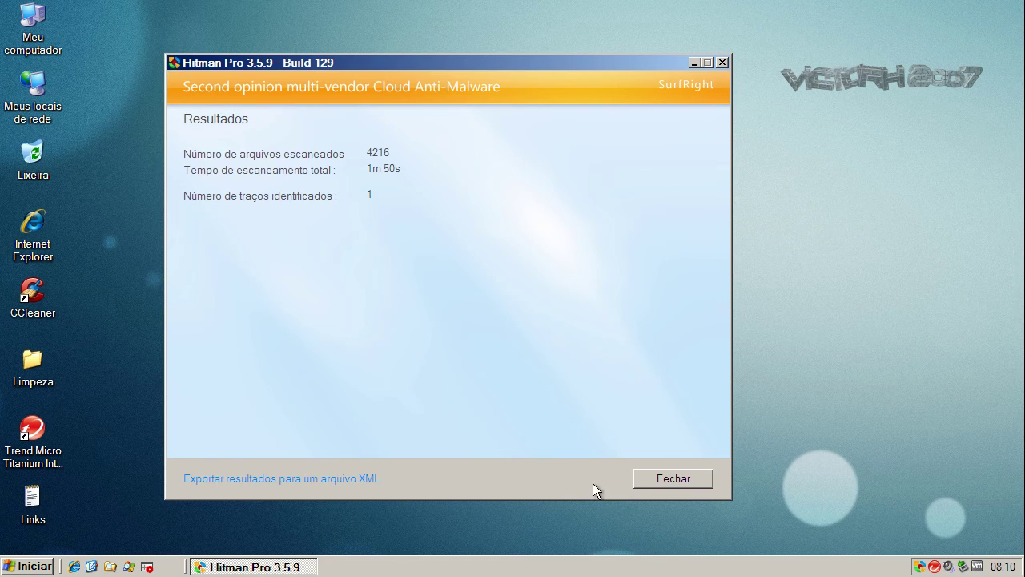
click(663, 482)
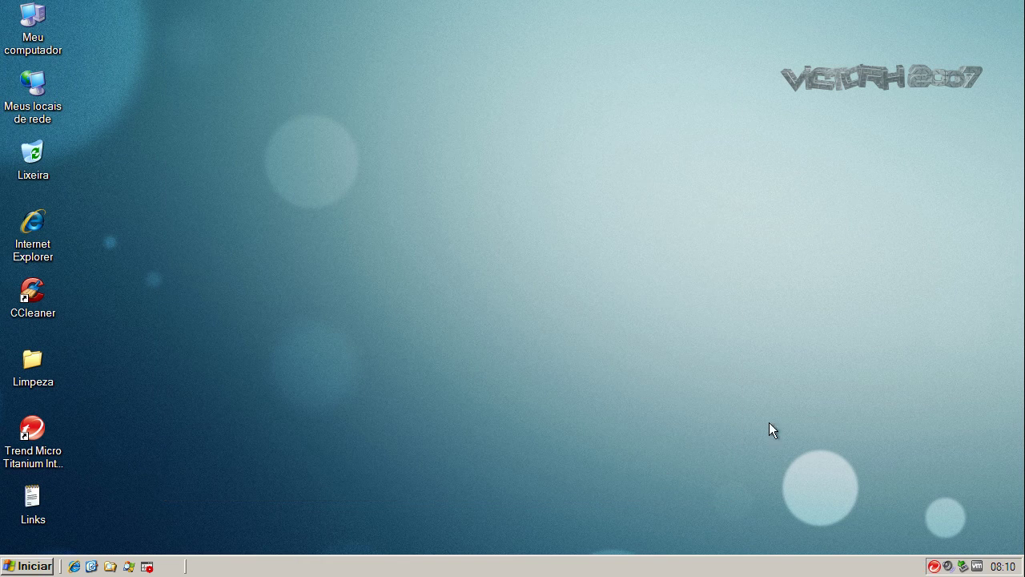
Open the main console of Trend Micro Titanium Internet Security.
right_click(935, 567)
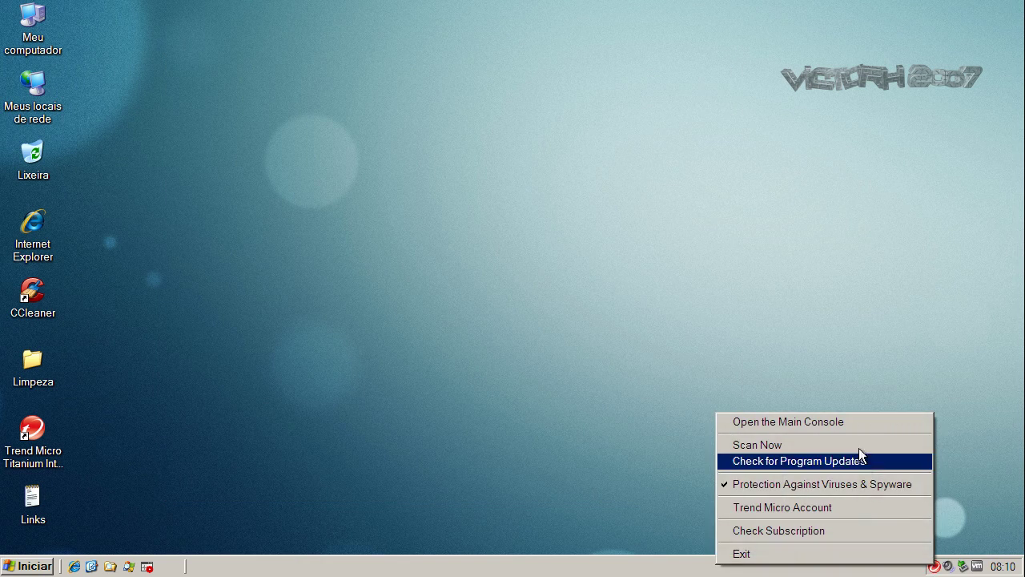
click(851, 424)
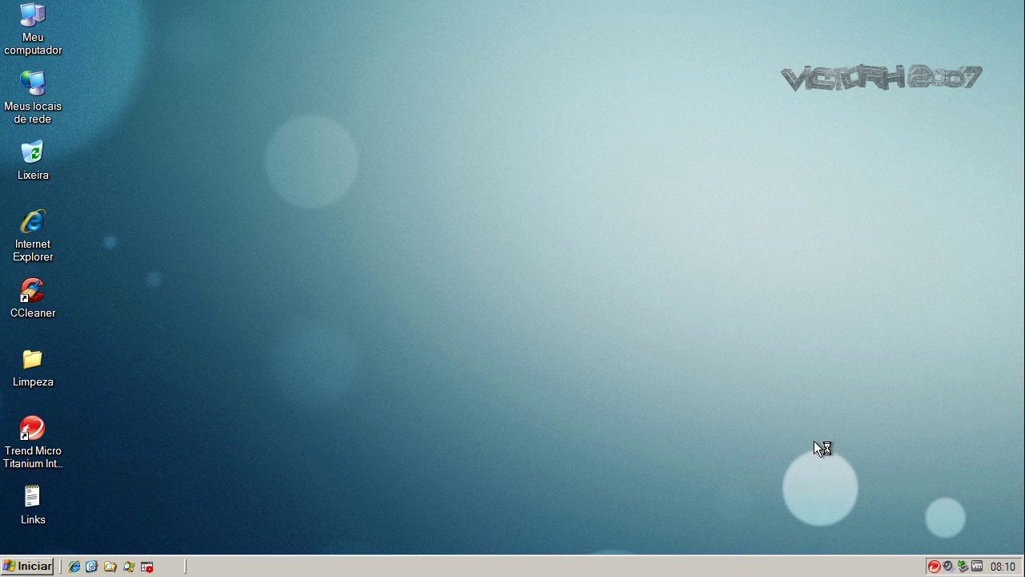